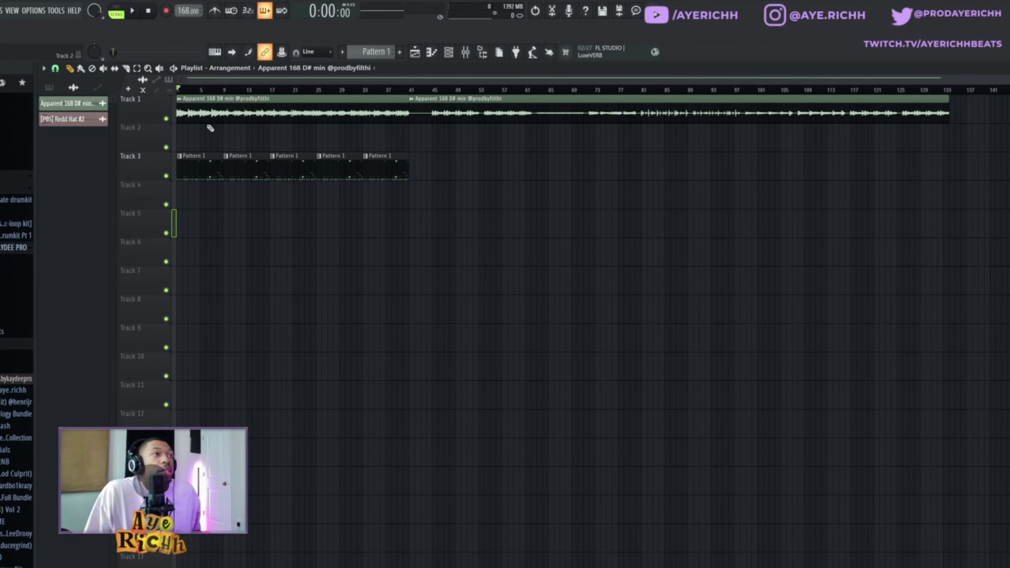
Inspect the sample settings of the Apparent 168 D# min clip on Track 1 and close them.
double_click(213, 107)
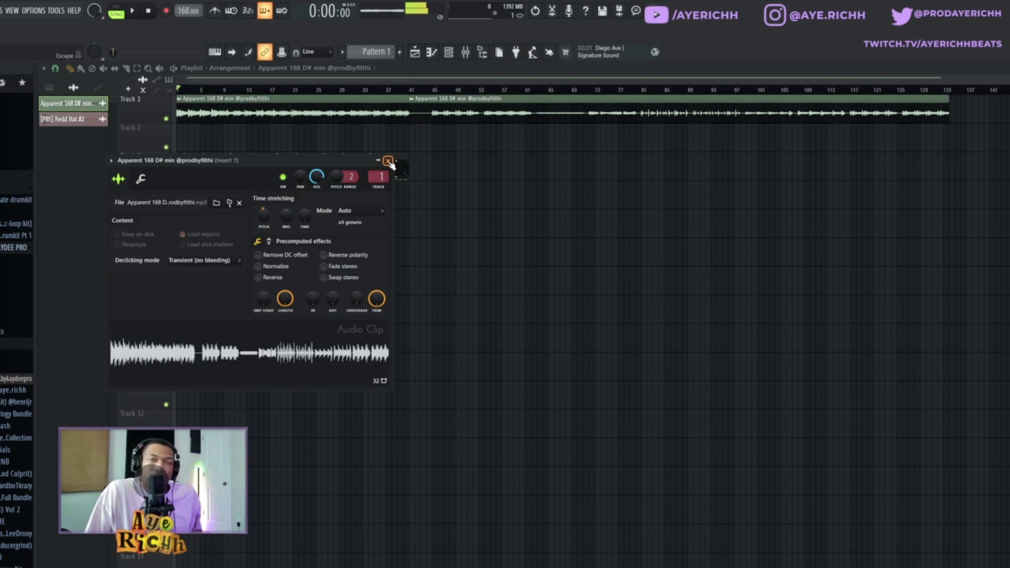
left_click(387, 161)
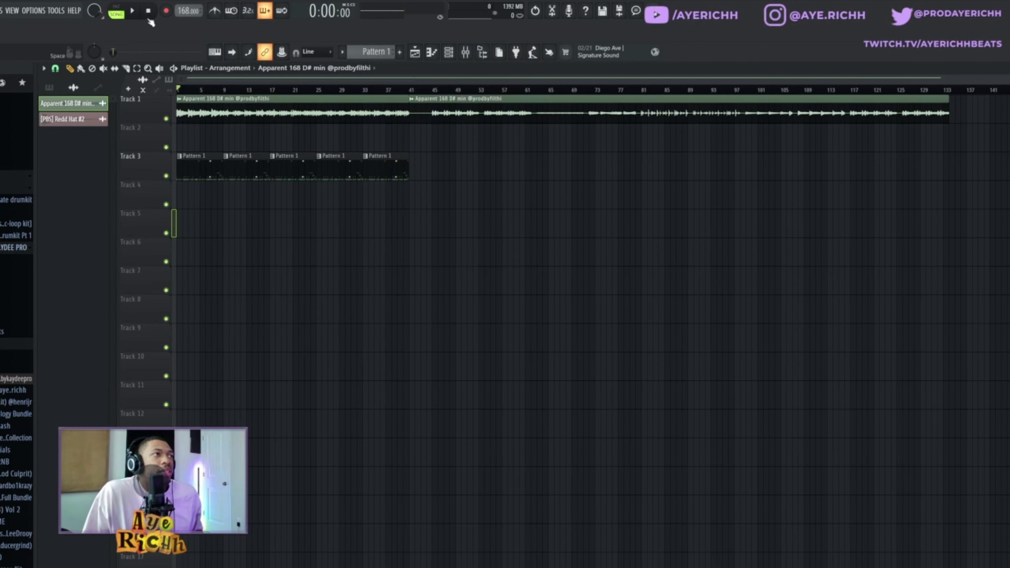
Solo playlist Track 1 and listen to the melody loop while watching its level in the mixer.
right_click(166, 120)
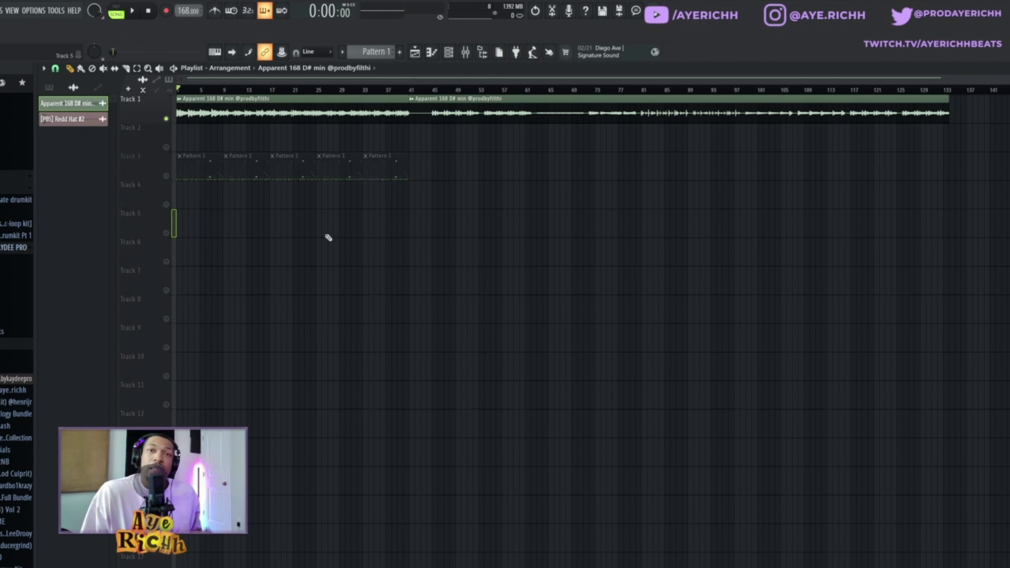
double_click(676, 113)
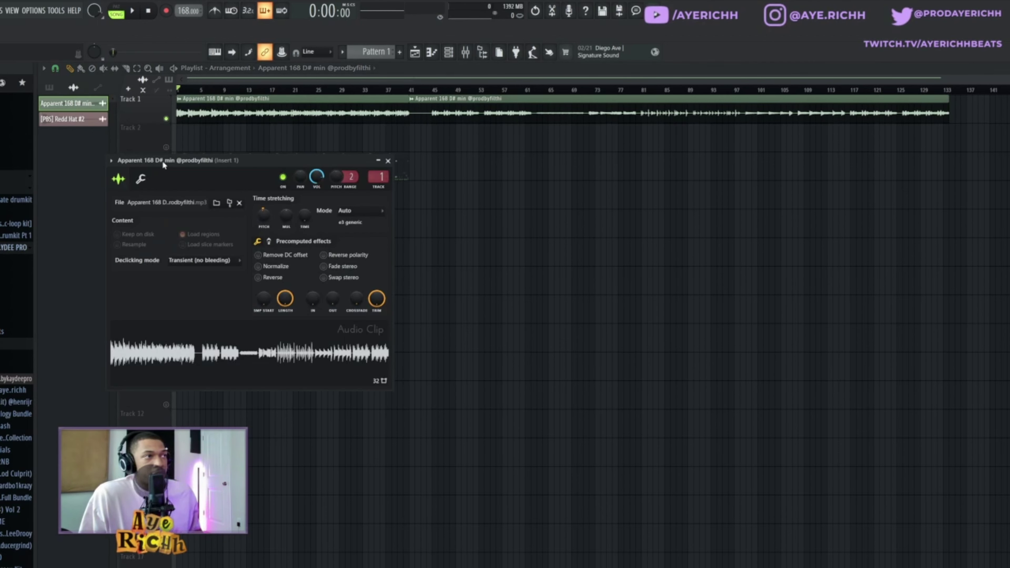
key("Escape")
key("space")
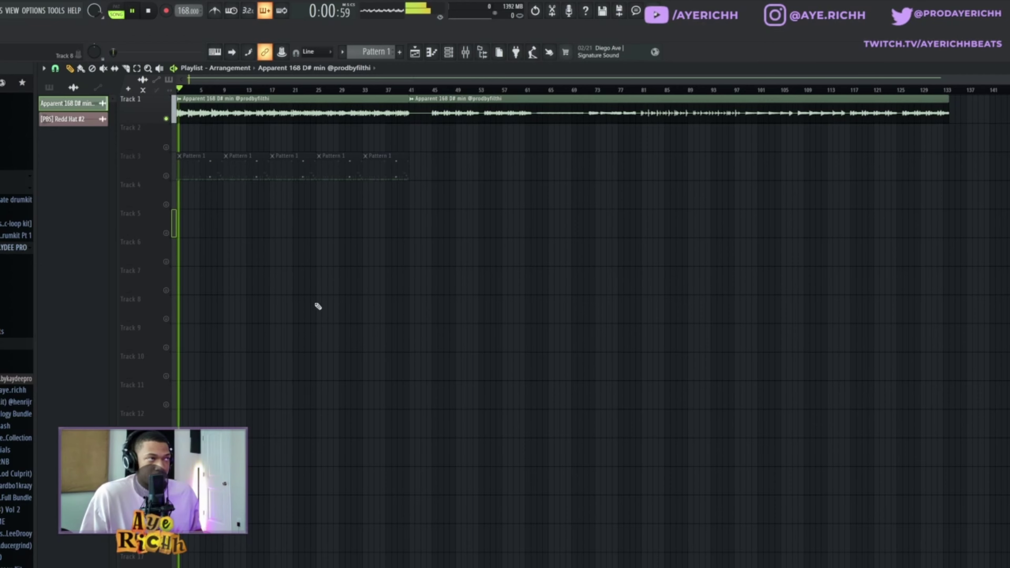
left_click(448, 52)
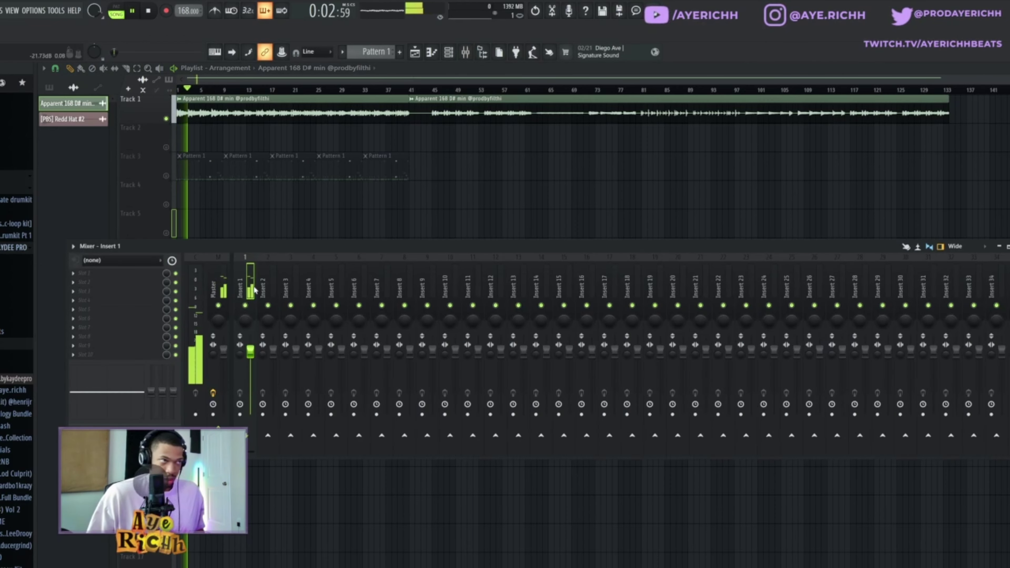
key("space")
Unmute playlist Track 3, solo the Clipp HiHat channel in the channel rack and re-enable the melody loop channel.
key("F6")
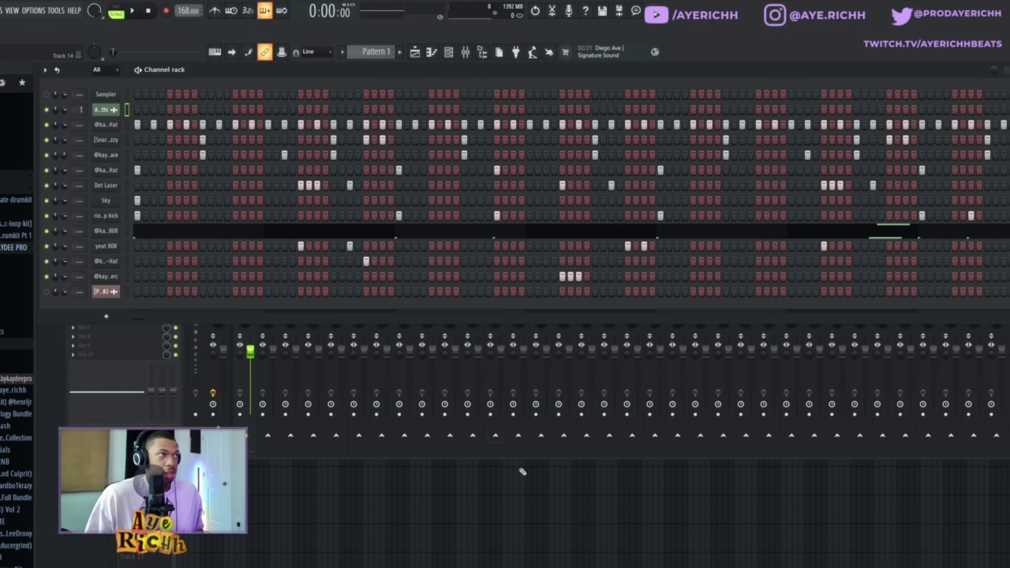
key("F12")
left_click(166, 176)
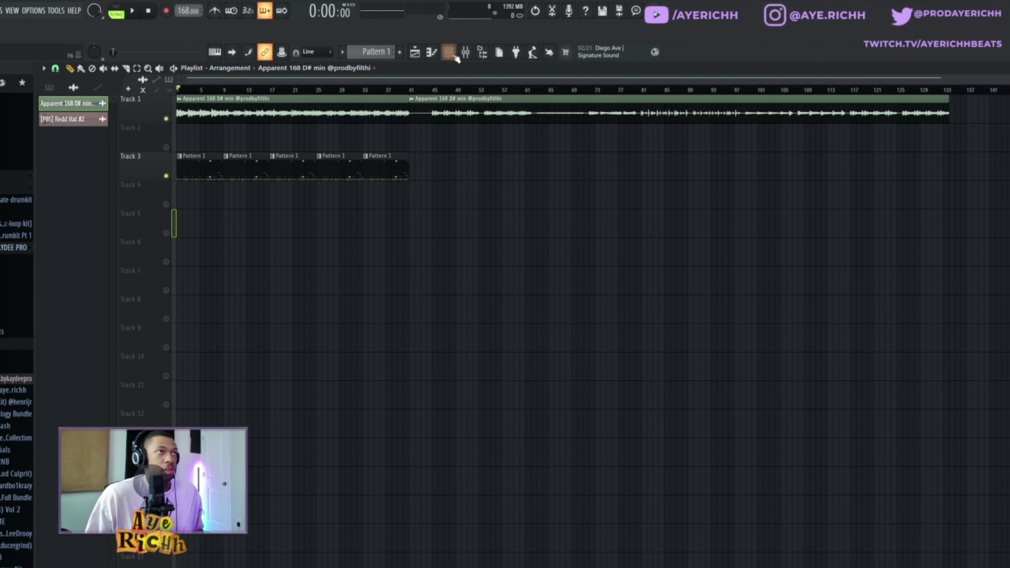
left_click(449, 52)
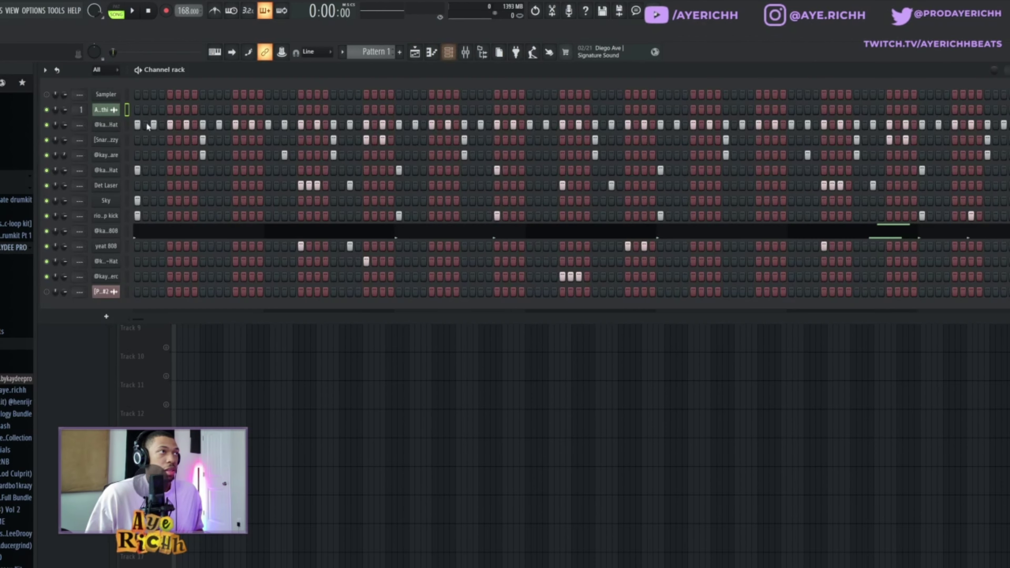
right_click(45, 127)
left_click(51, 115)
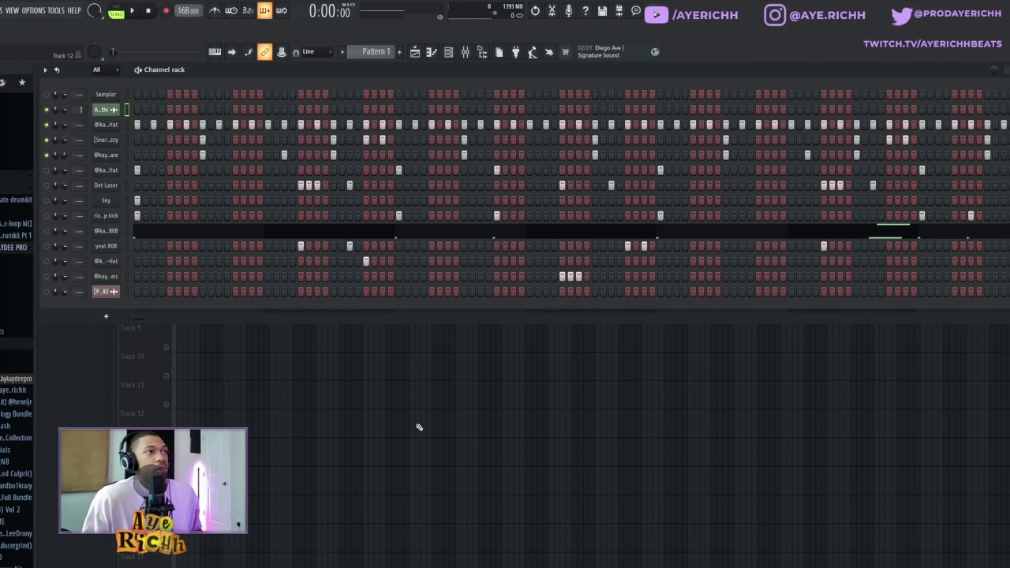
key("F6")
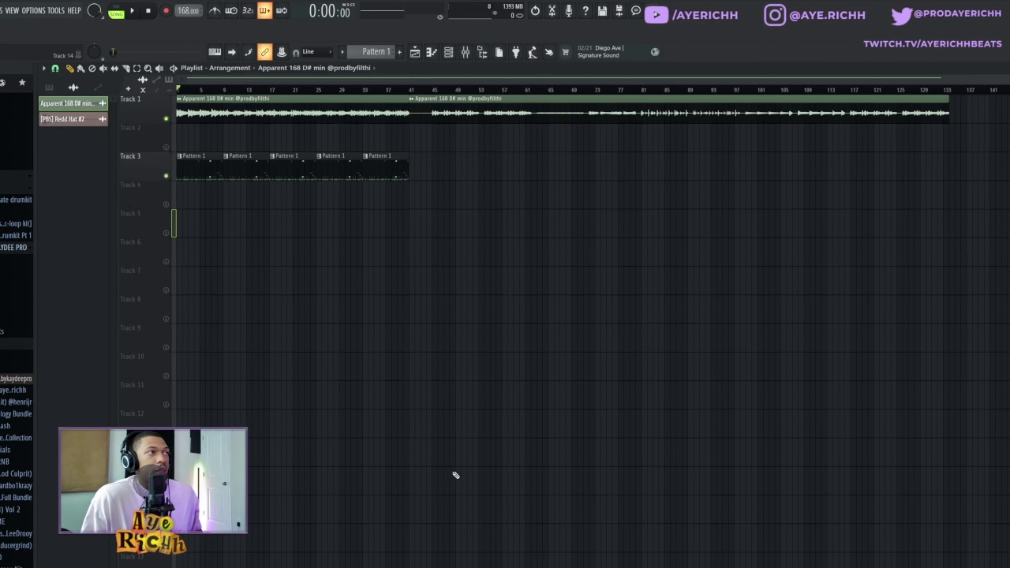
Play the arrangement and examine the Clipp HiHat pattern in the piano roll.
key("space")
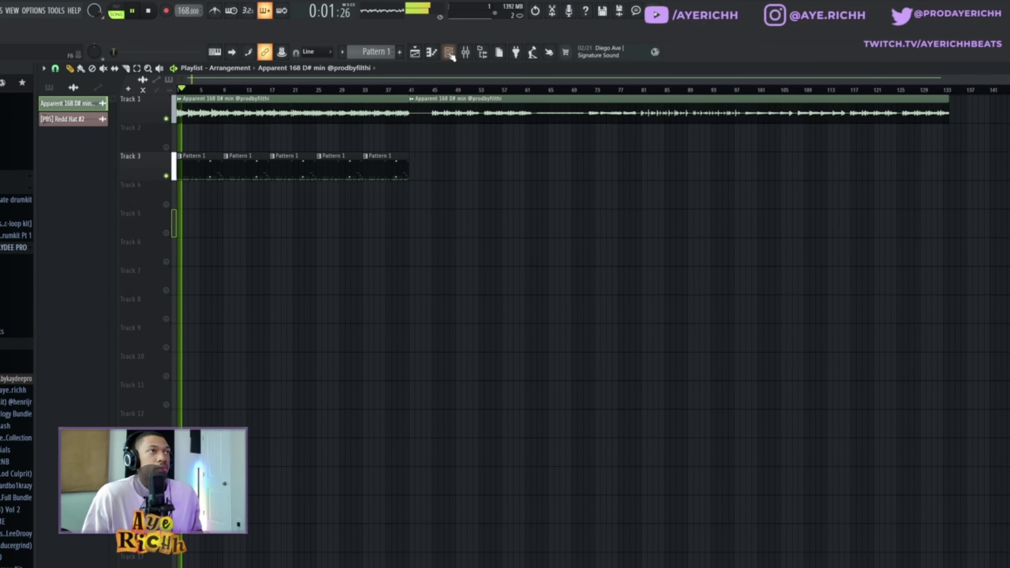
left_click(449, 52)
right_click(120, 125)
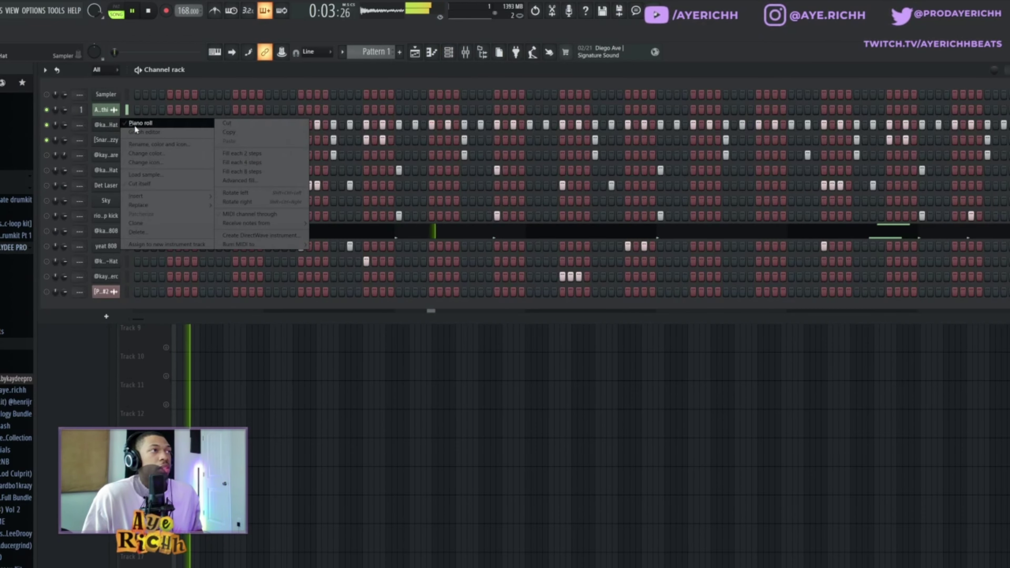
left_click(135, 126)
scroll(480, 169, "down", 3)
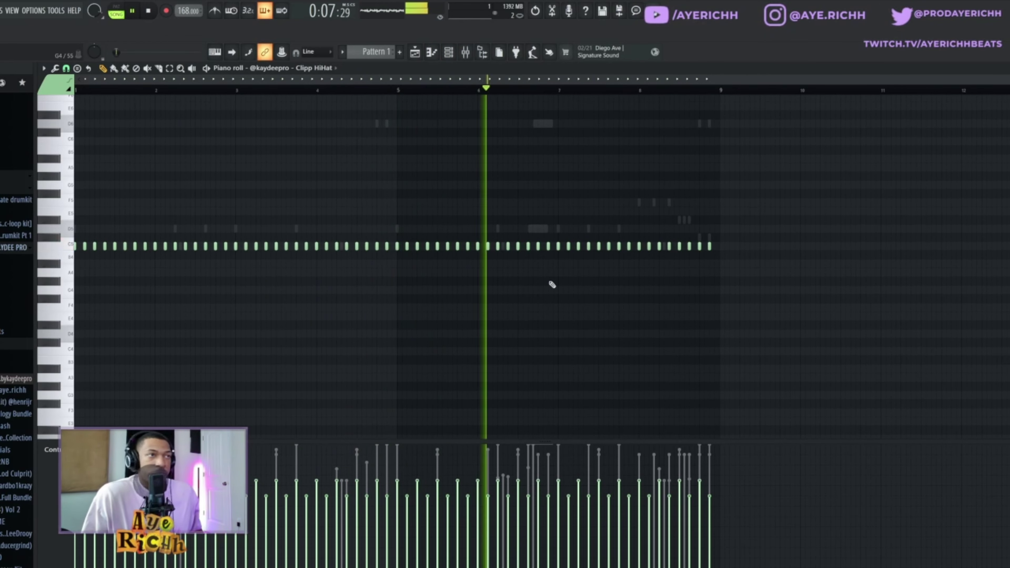
key("space")
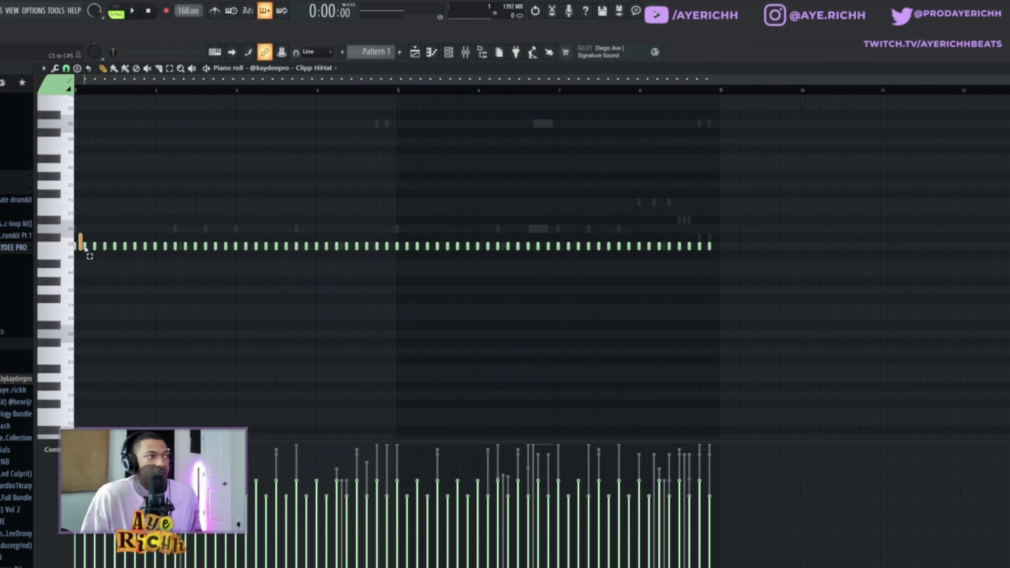
Highlight every other hi-hat note in the first bar and clear the selection.
left_click_drag(86, 248, 90, 257)
left_click(105, 247)
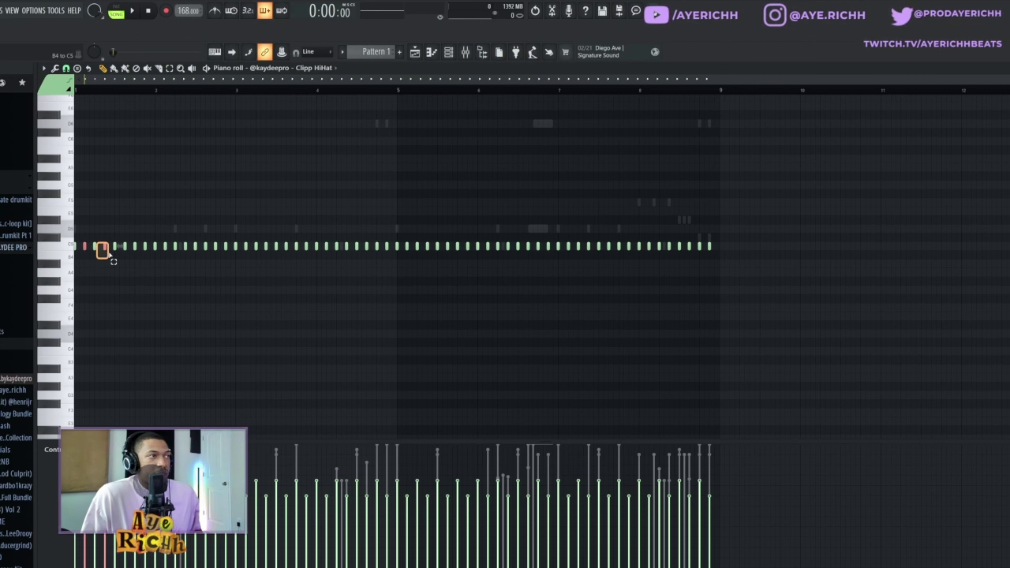
left_click(125, 247)
left_click_drag(147, 249, 146, 246)
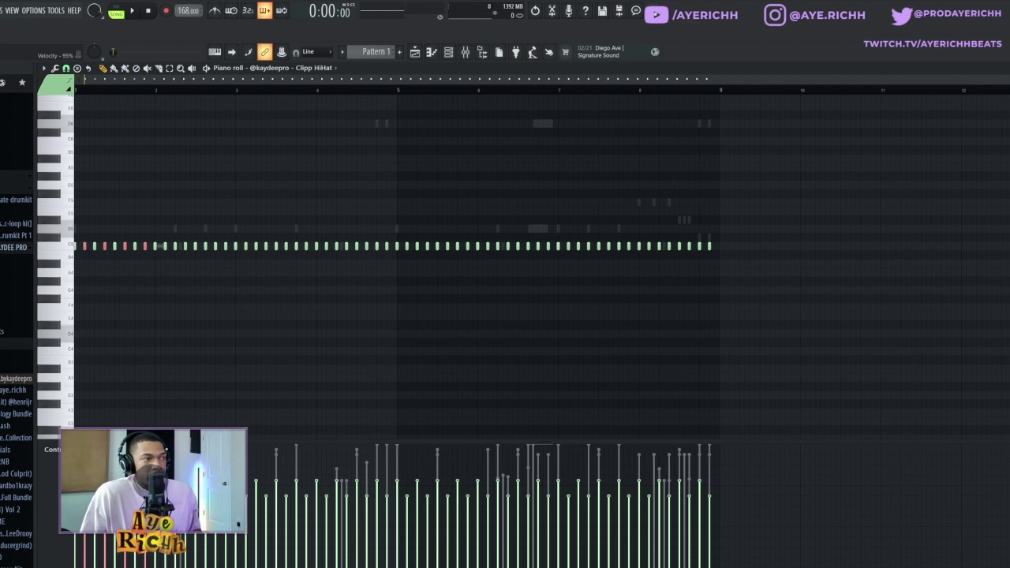
key("ctrl+d")
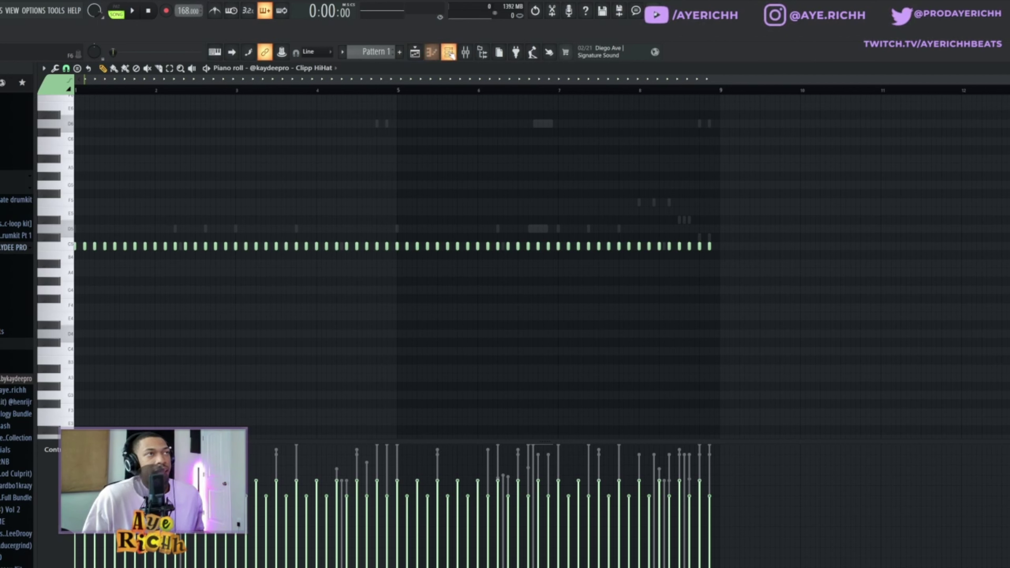
Open the [Snare] Glizzy channel in the piano roll and play its pattern with the melody.
left_click(449, 52)
right_click(113, 139)
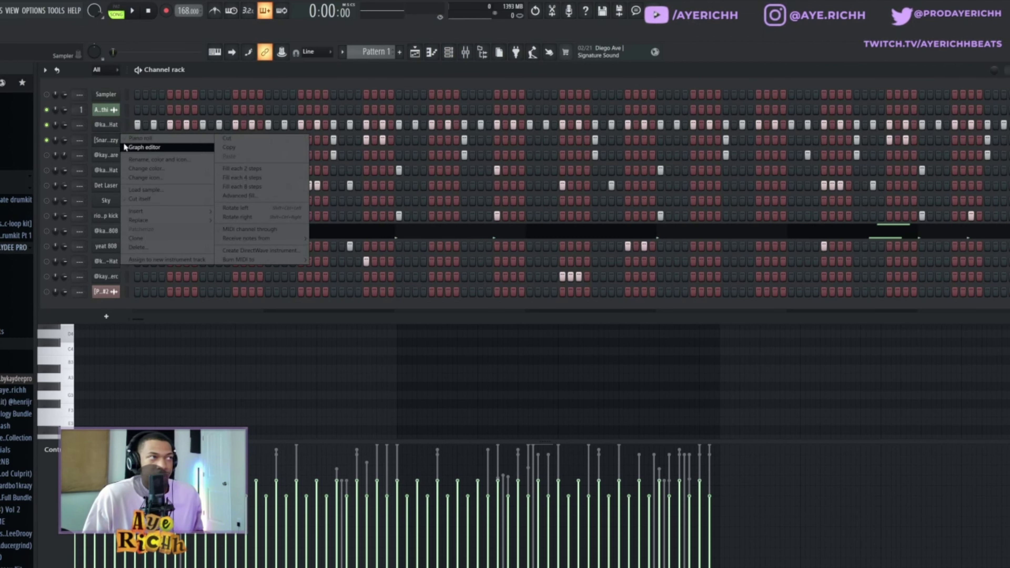
left_click(137, 140)
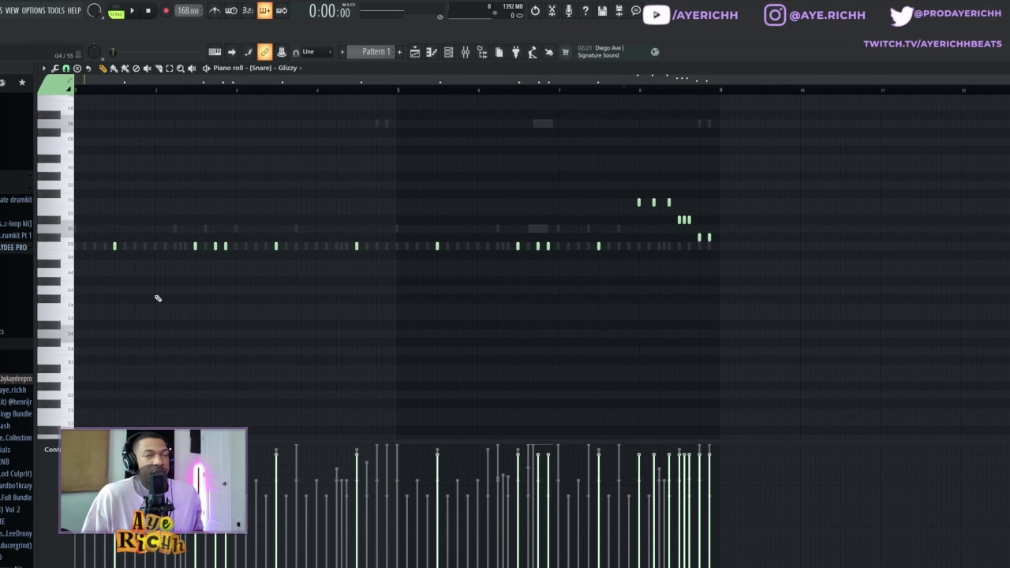
key("space")
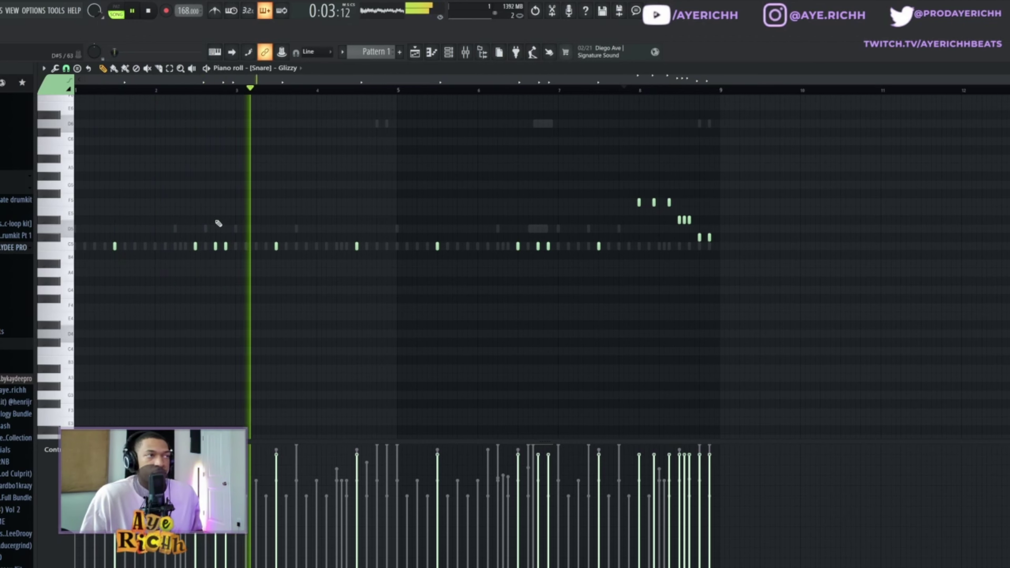
Point out the extra Glizzy snare hits in bars 2 and 6 and the pitched roll in bar 8 during playback.
left_click_drag(212, 234, 240, 258)
left_click(539, 280)
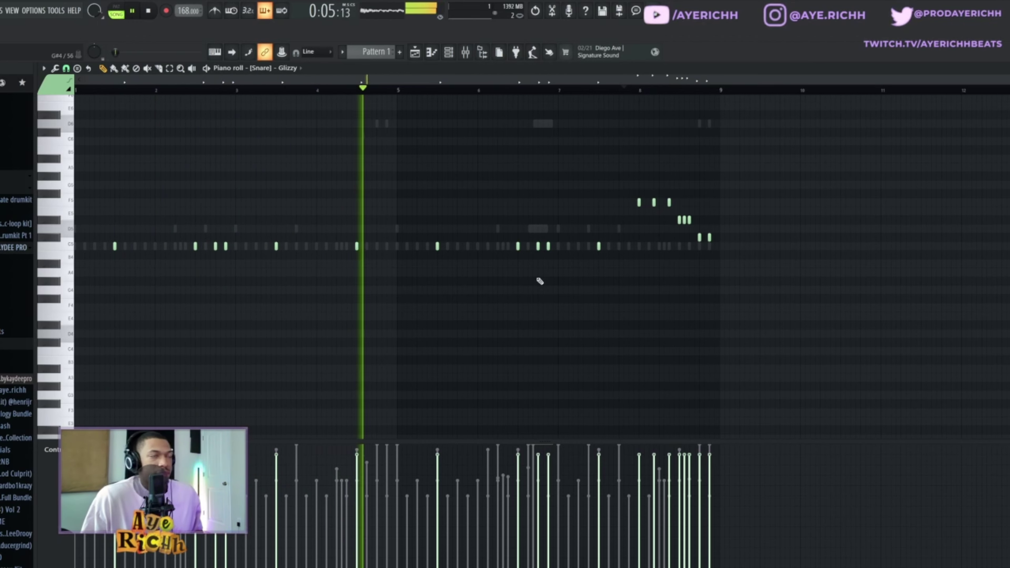
left_click_drag(535, 232, 560, 266)
left_click(559, 309)
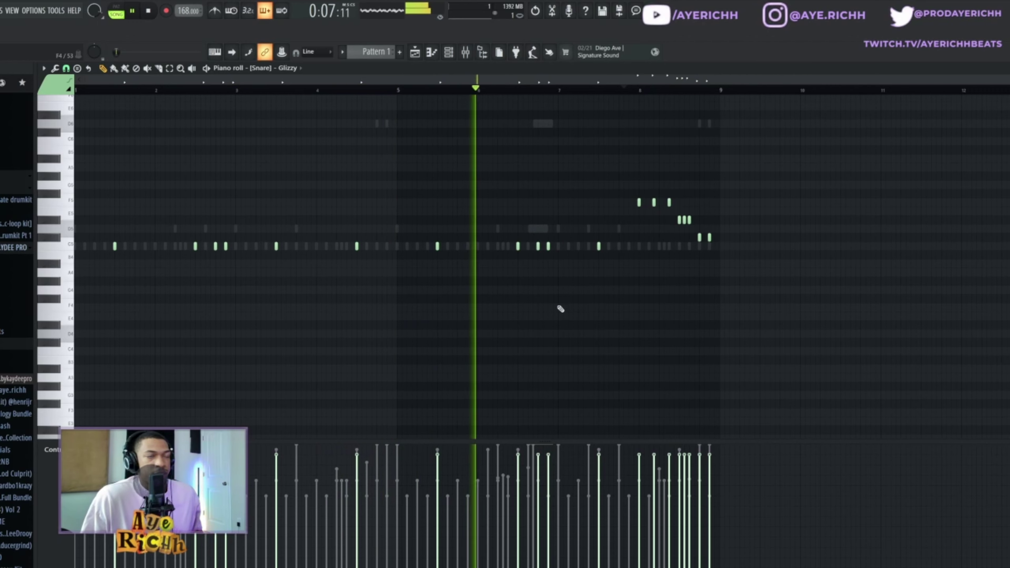
left_click_drag(617, 180, 771, 300)
left_click(772, 329)
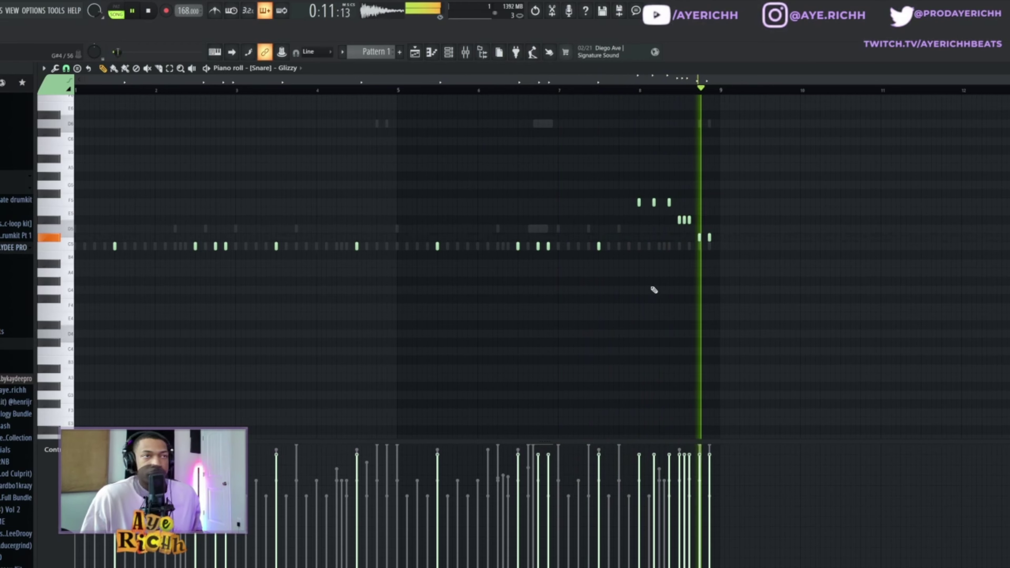
Stop playback and open the NY Bounce Snare channel in the piano roll.
left_click(432, 53)
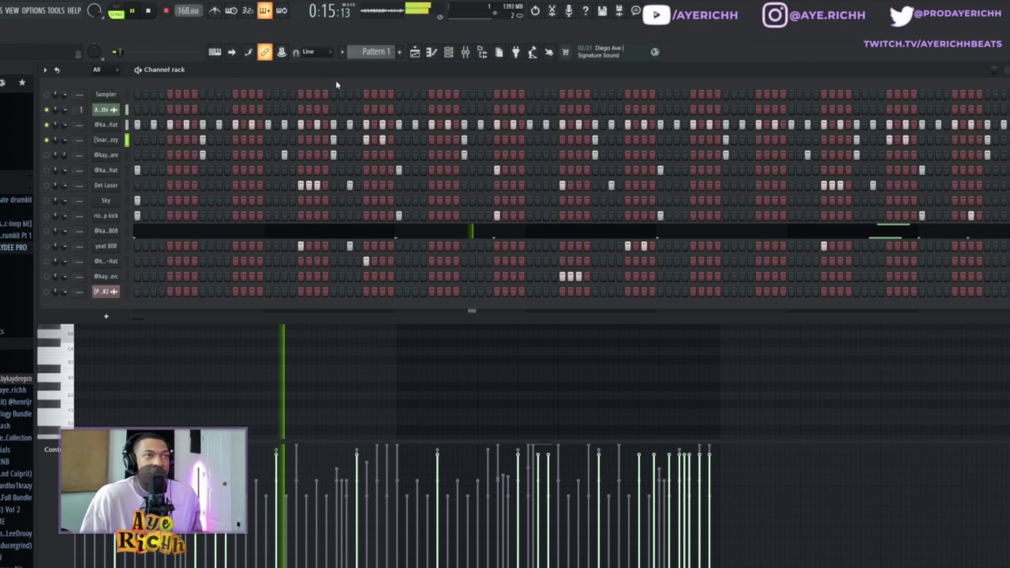
key("space")
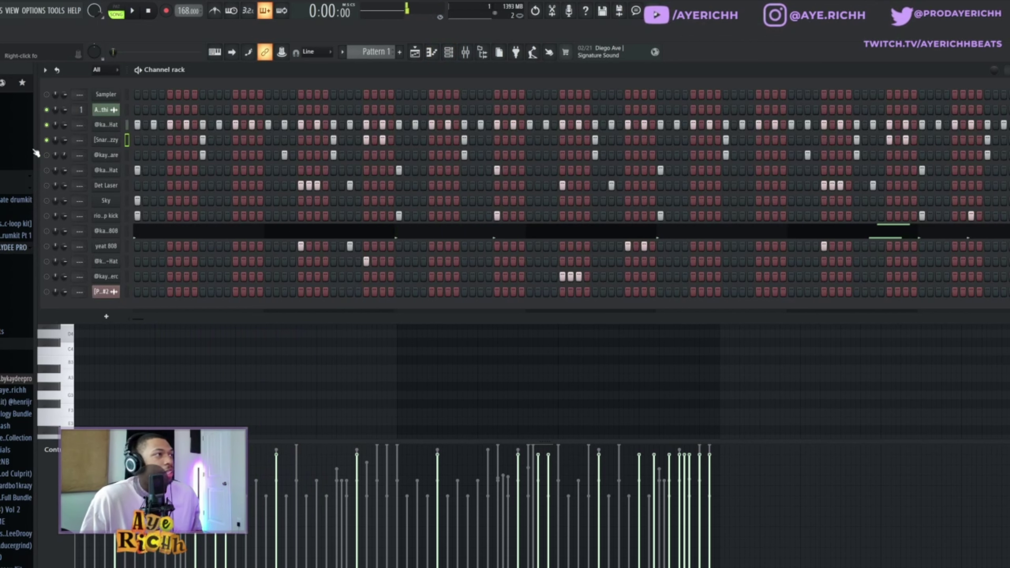
right_click(115, 156)
left_click(140, 155)
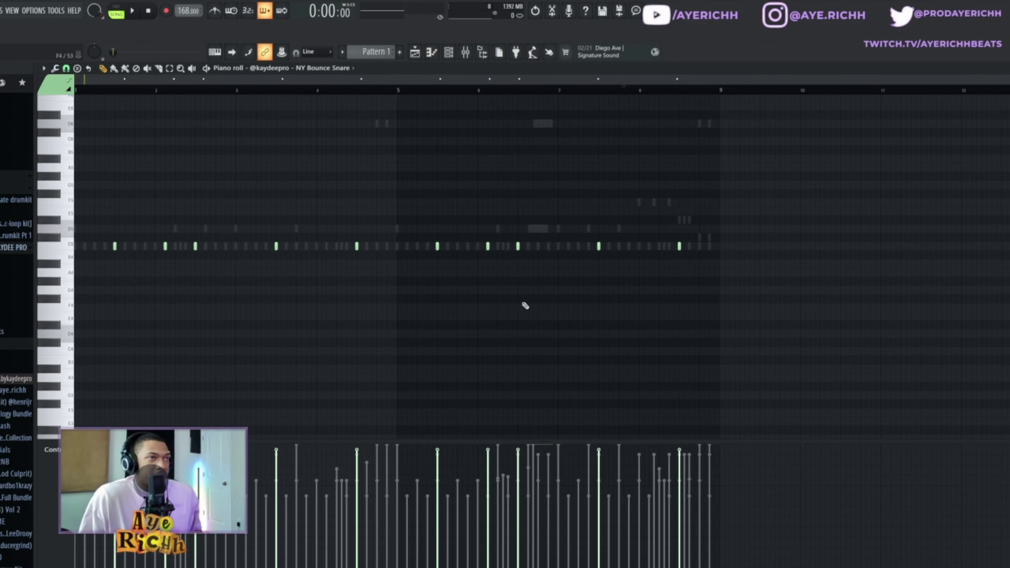
Highlight the extra NY Bounce Snare hits in bars 2 and 6, clear the selection and play the pattern.
left_click(165, 246)
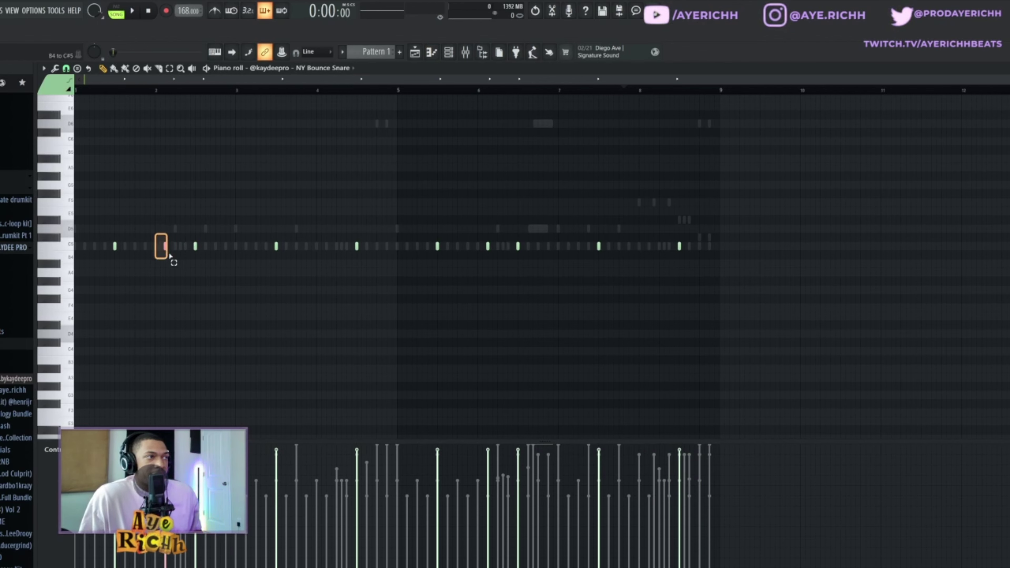
left_click(487, 246)
left_click(530, 323, "ctrl")
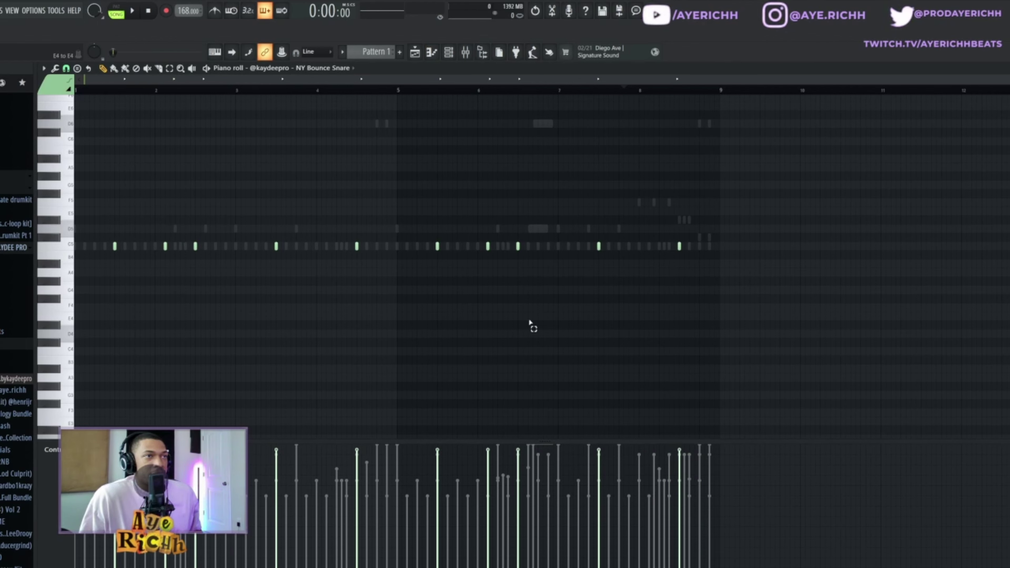
key("space")
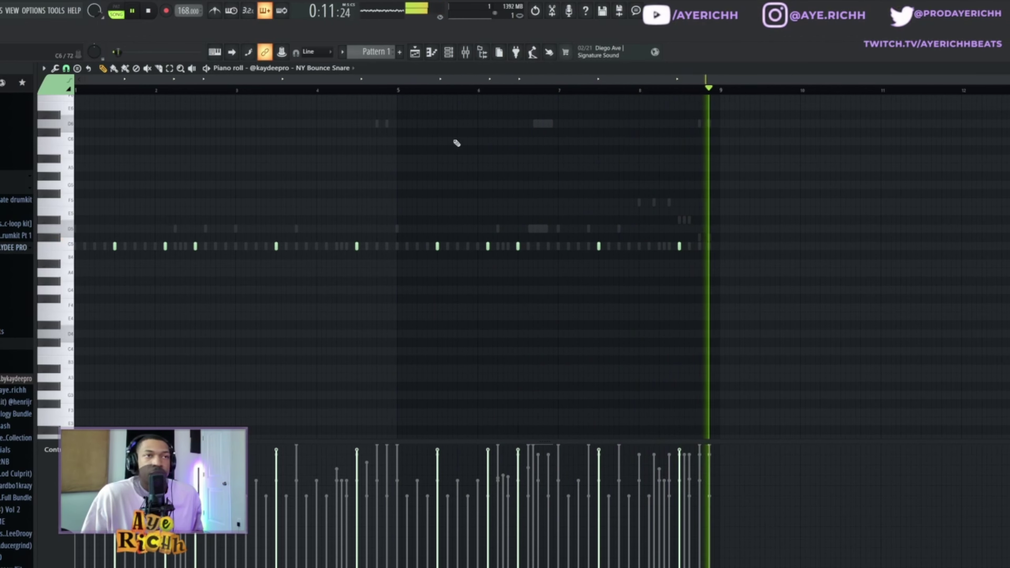
key("space")
Open the Spazz Open-Hat channel in the piano roll and play its pattern with the other drums.
left_click(448, 56)
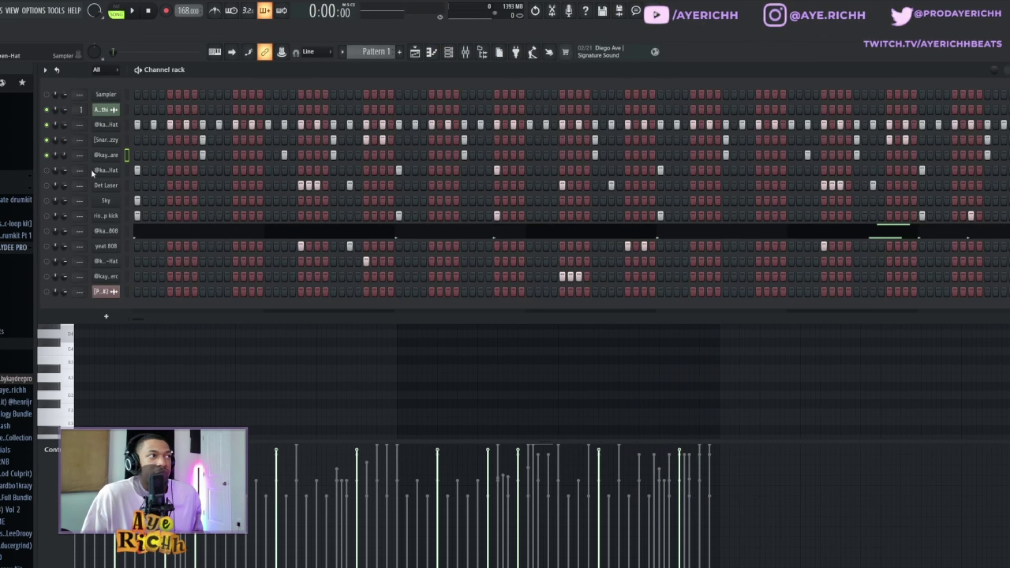
right_click(111, 170)
left_click(159, 170)
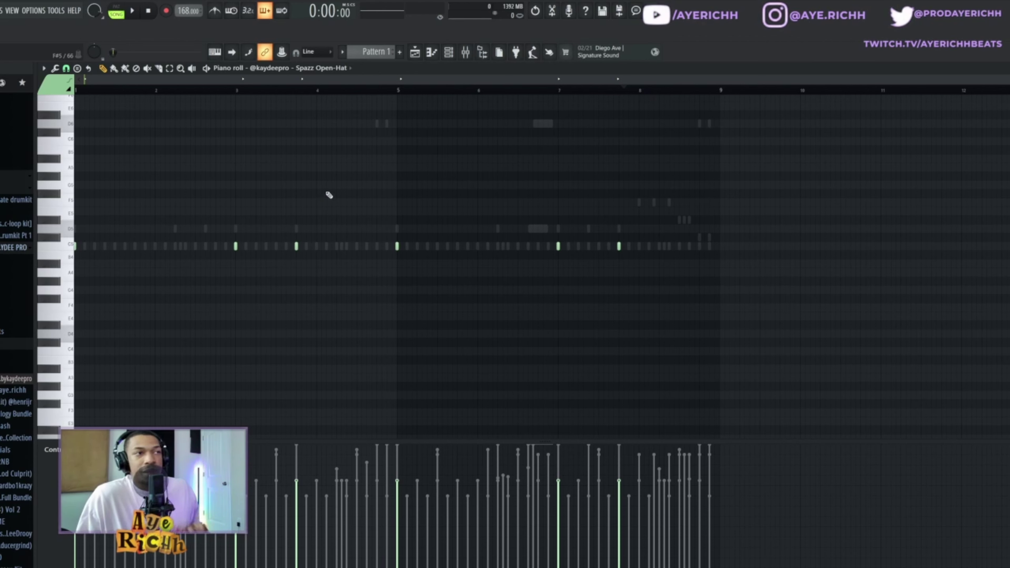
key("space")
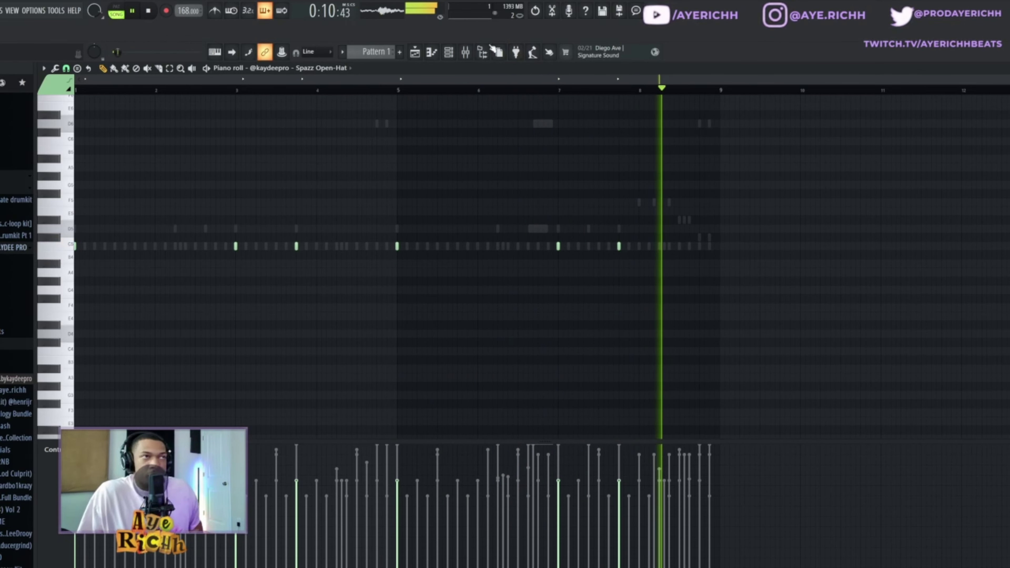
Stop playback, enable the Det Laser channel, audition its sample and play its pattern in the piano roll.
left_click(450, 53)
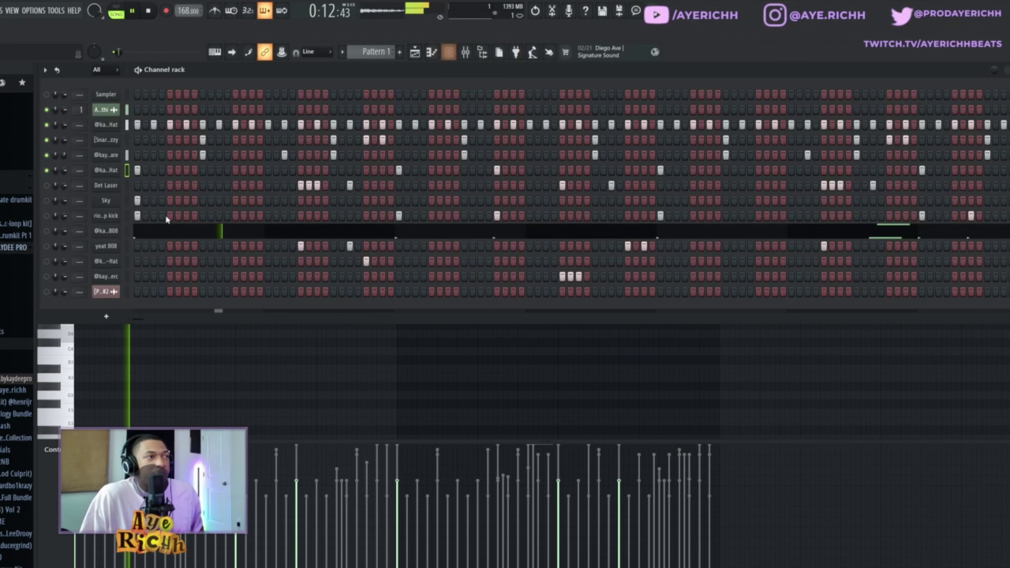
key("space")
right_click(106, 186)
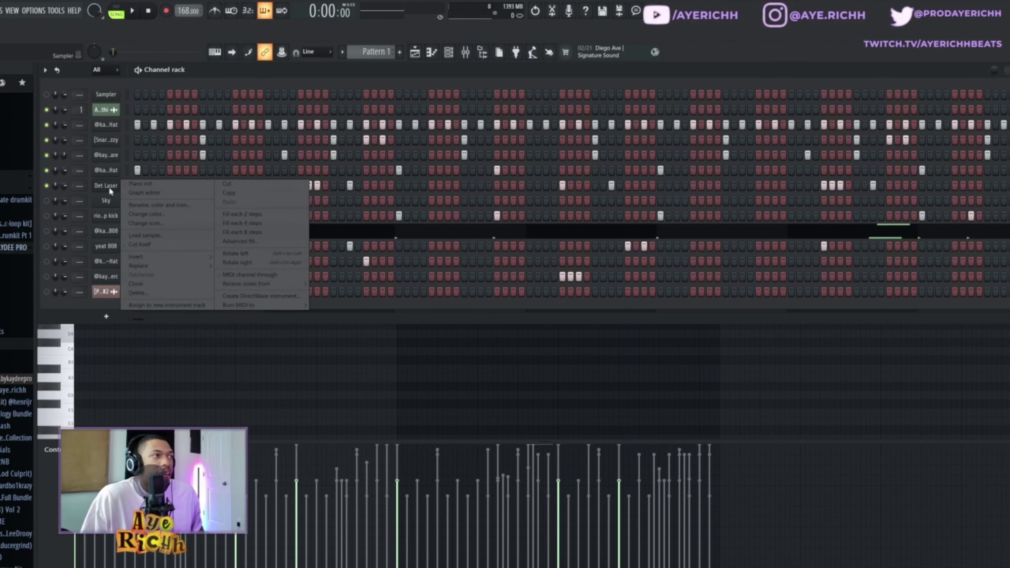
left_click(151, 186)
left_click(448, 52)
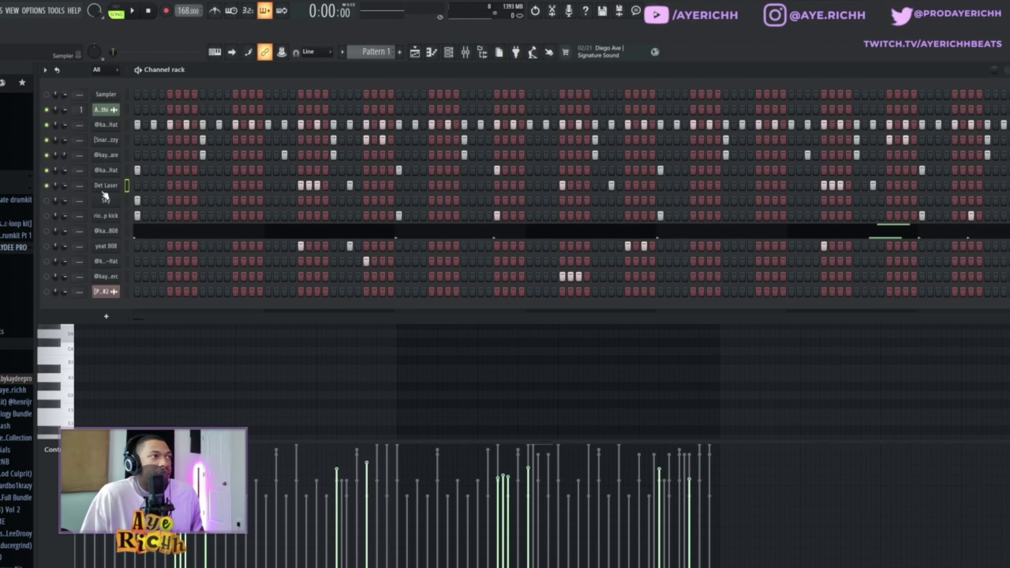
left_click(106, 185)
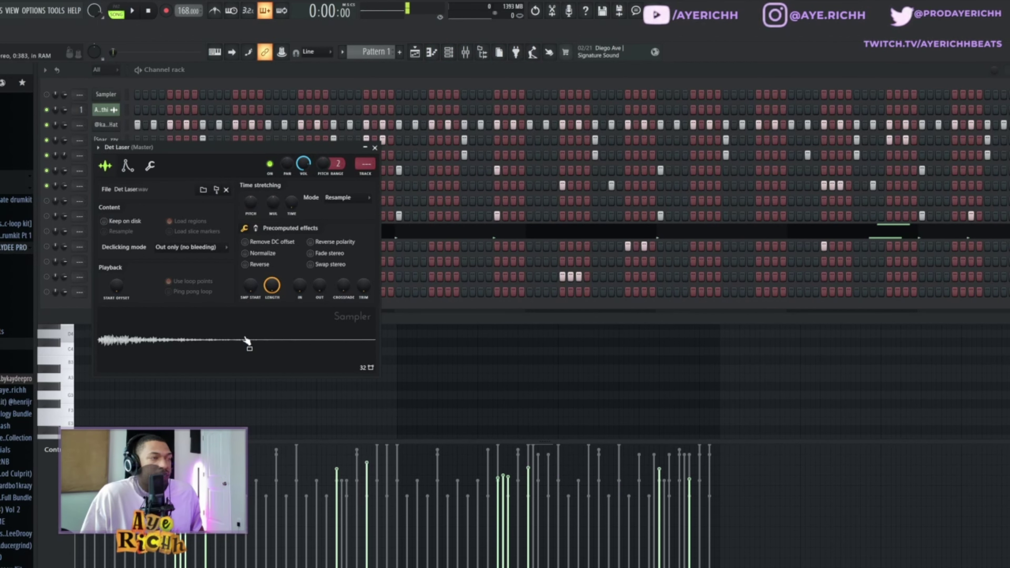
key("F7")
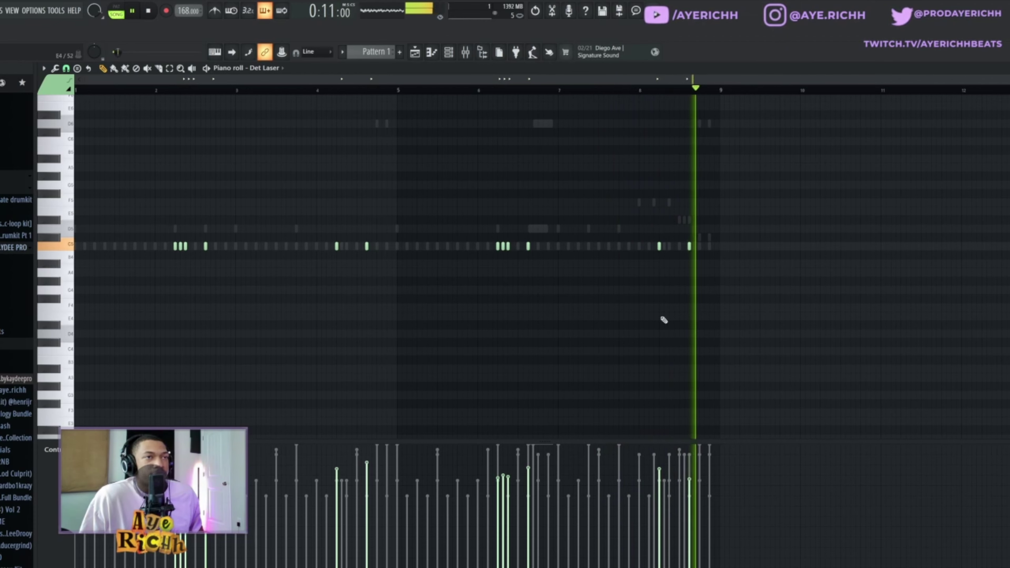
key("space")
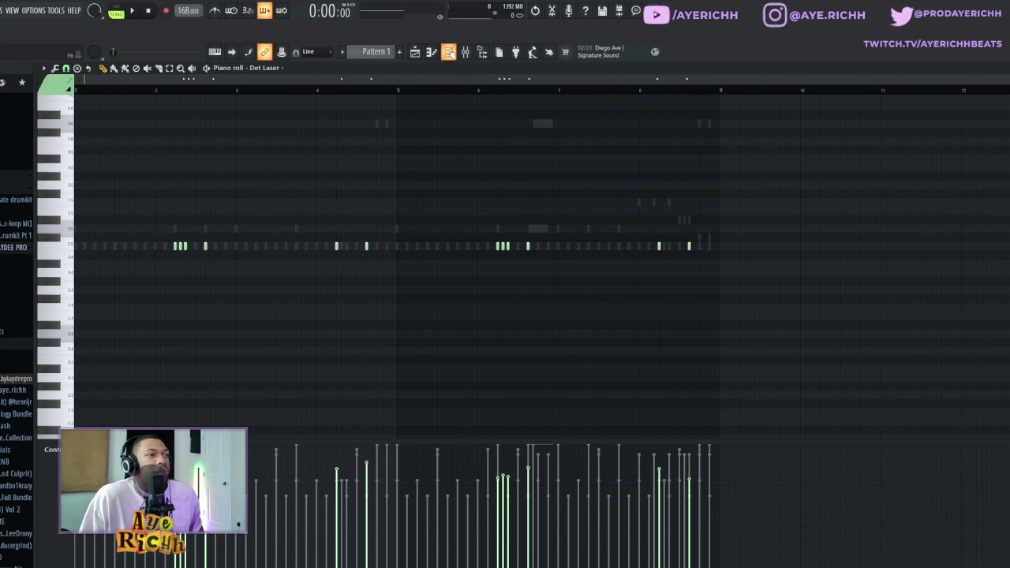
Try randomizing the volume levels of all Det Laser notes with the piano roll randomizer.
left_click_drag(119, 228, 793, 283)
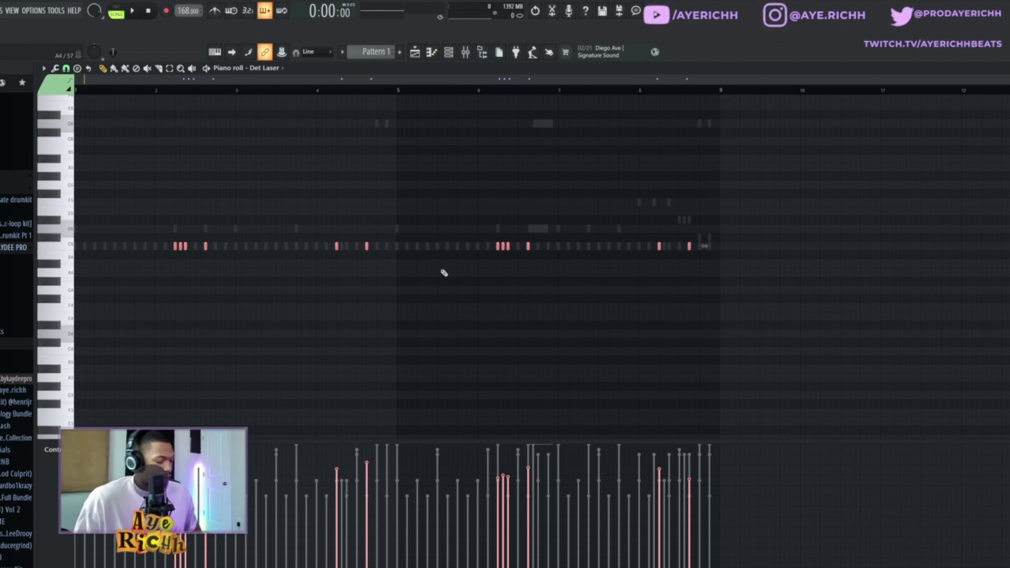
key("alt+r")
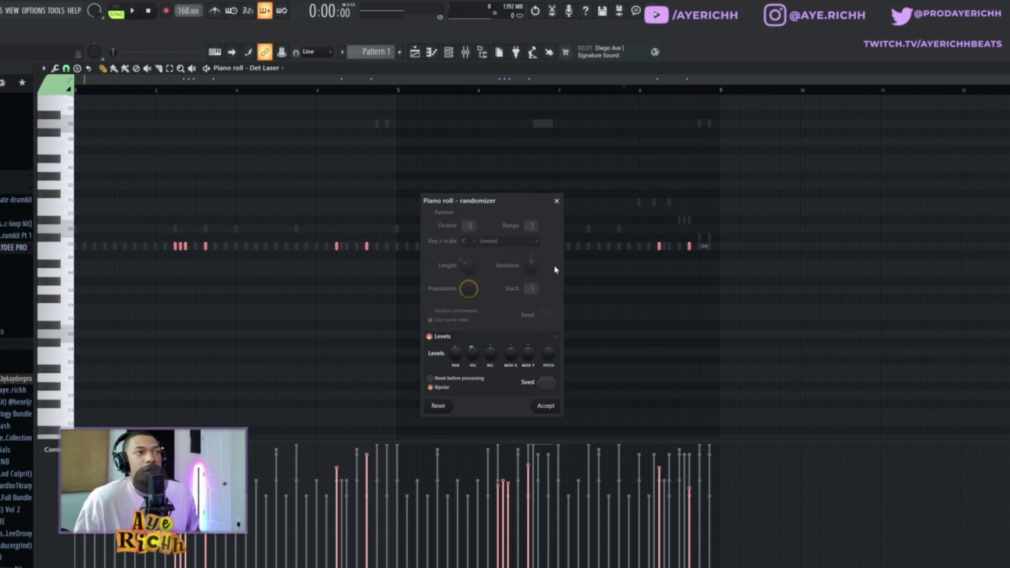
left_click_drag(472, 352, 472, 346)
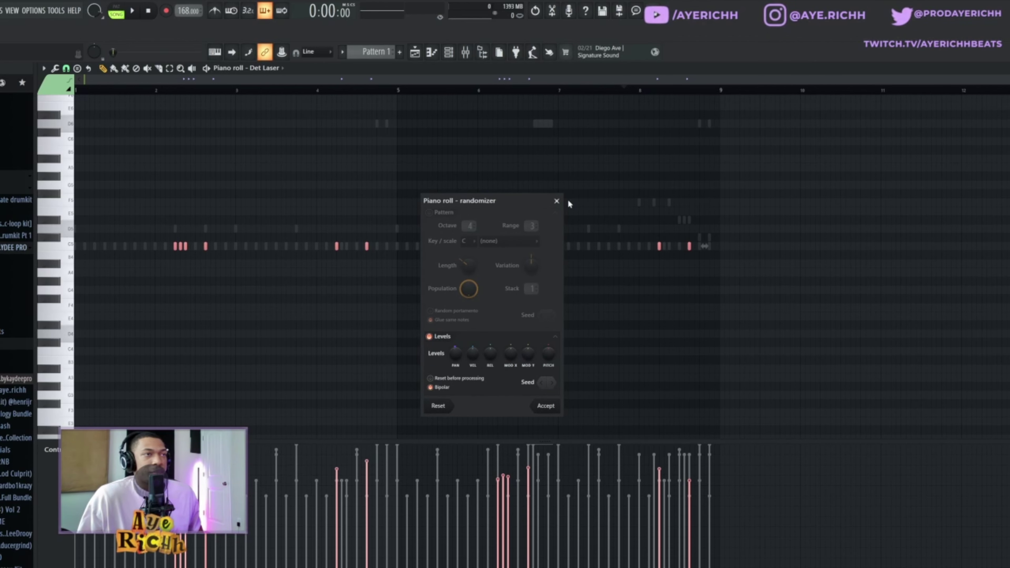
left_click(556, 201)
Audition the Sky sample, enable its channel and play the pattern with the other drums.
left_click(452, 55)
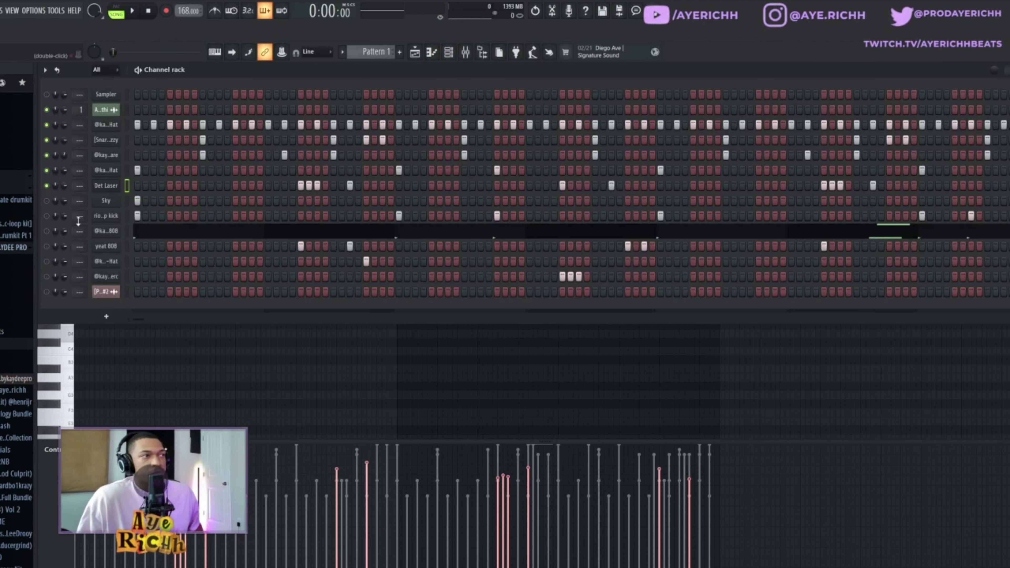
left_click(106, 201)
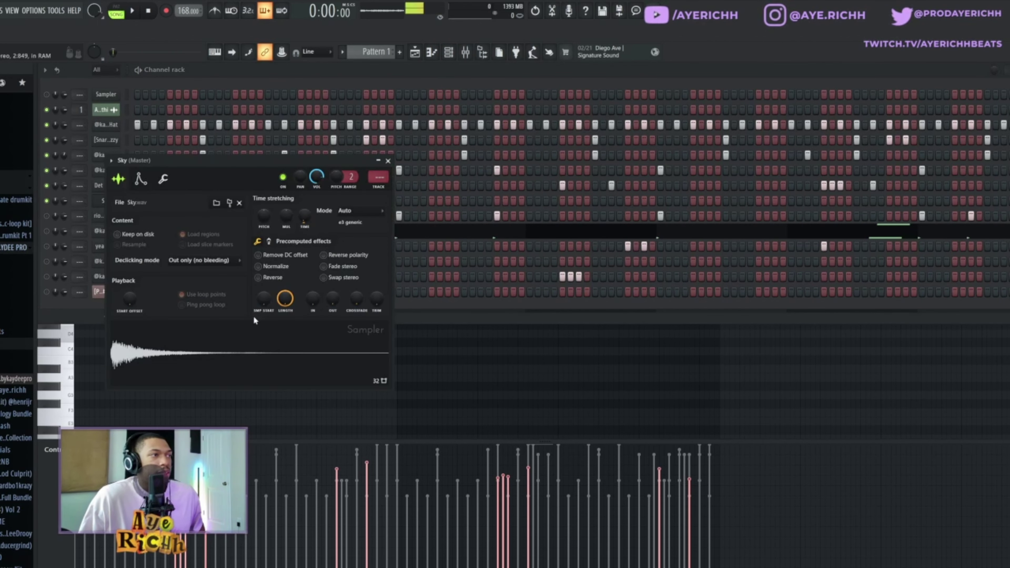
left_click(387, 161)
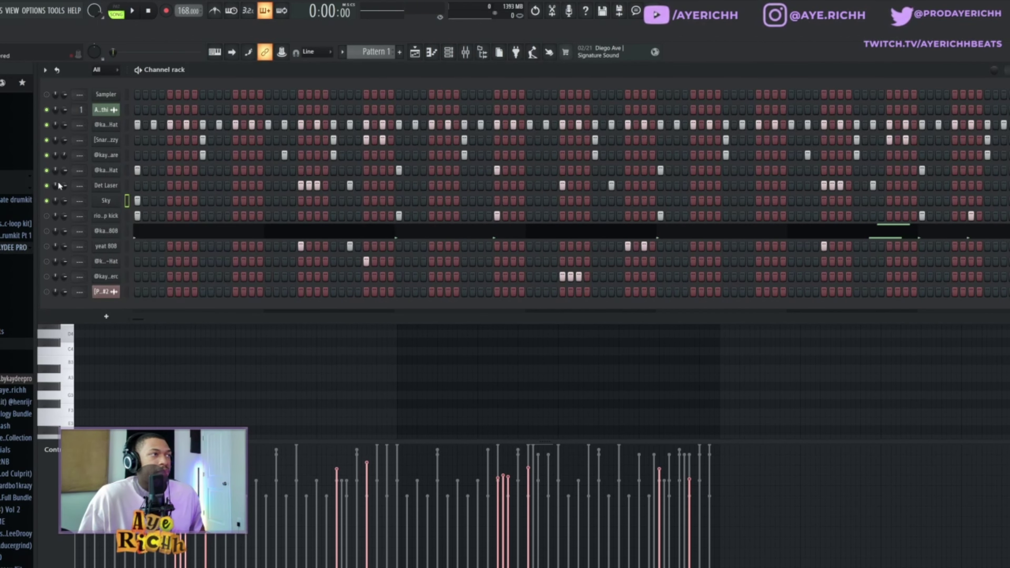
key("space")
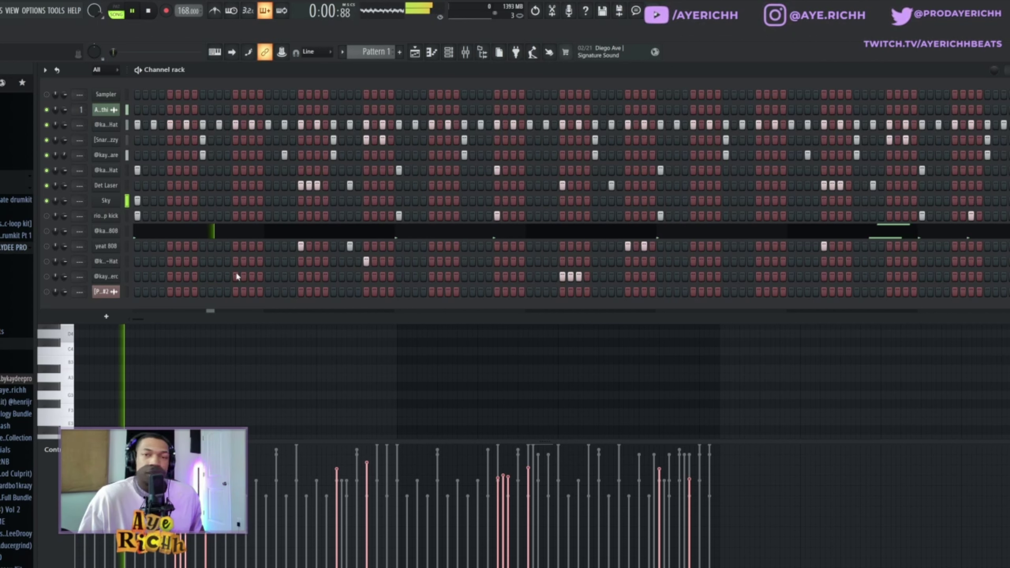
key("space")
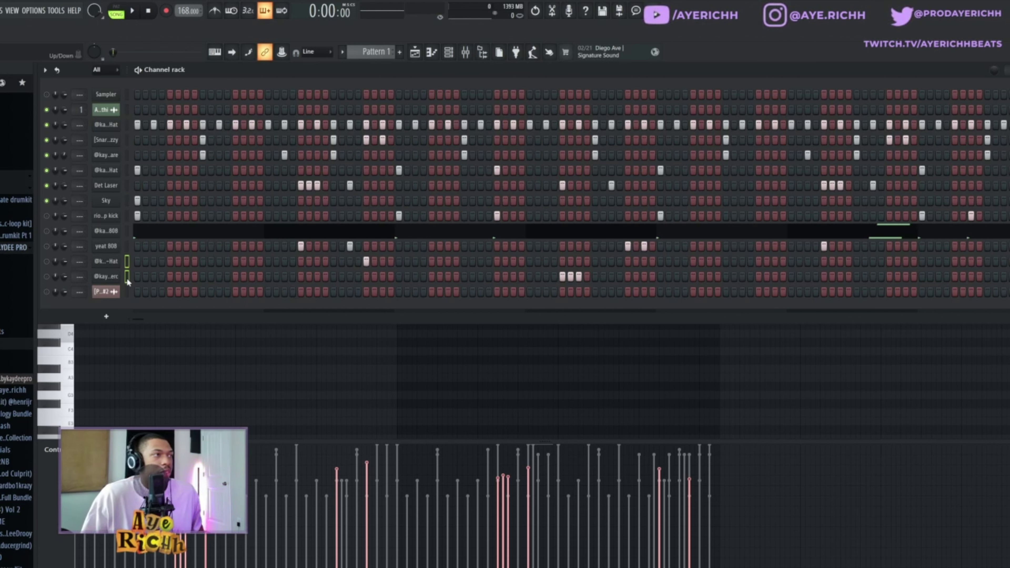
Move the ChaseTheBag Open-Hat and Geeski Rim Perc channels up three places, directly below Sky.
key("alt+Up")
key("alt+Up")
key("alt+Up")
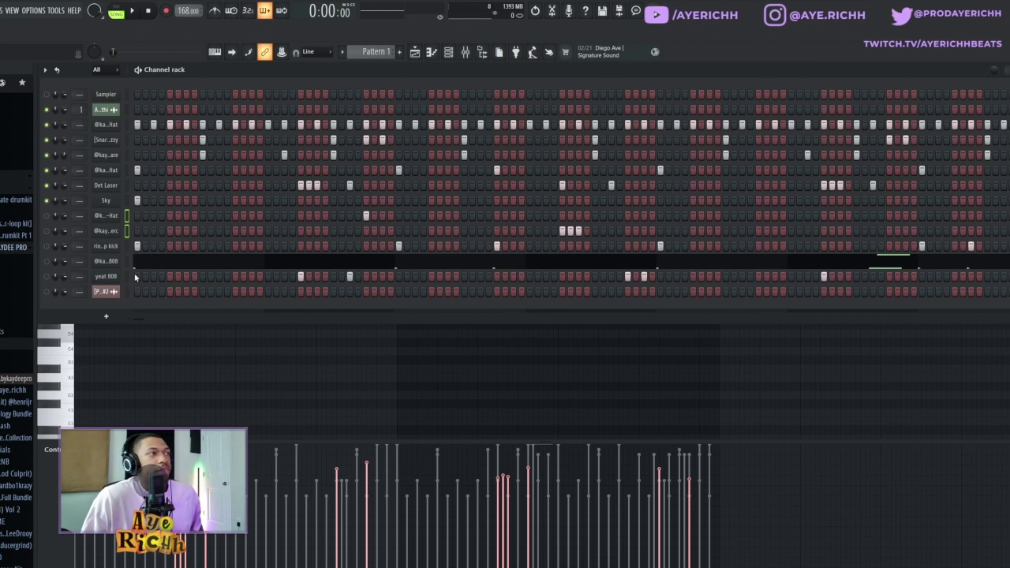
Audition the ChaseTheBag Open-Hat and Geeski Rim Perc samples and enable the open-hat channel.
left_click(106, 215)
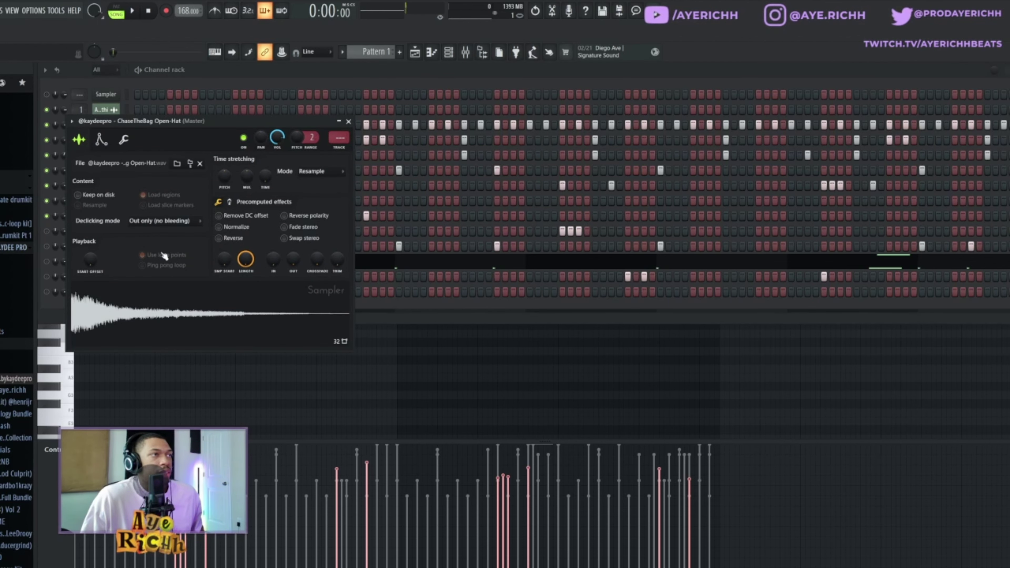
left_click(348, 121)
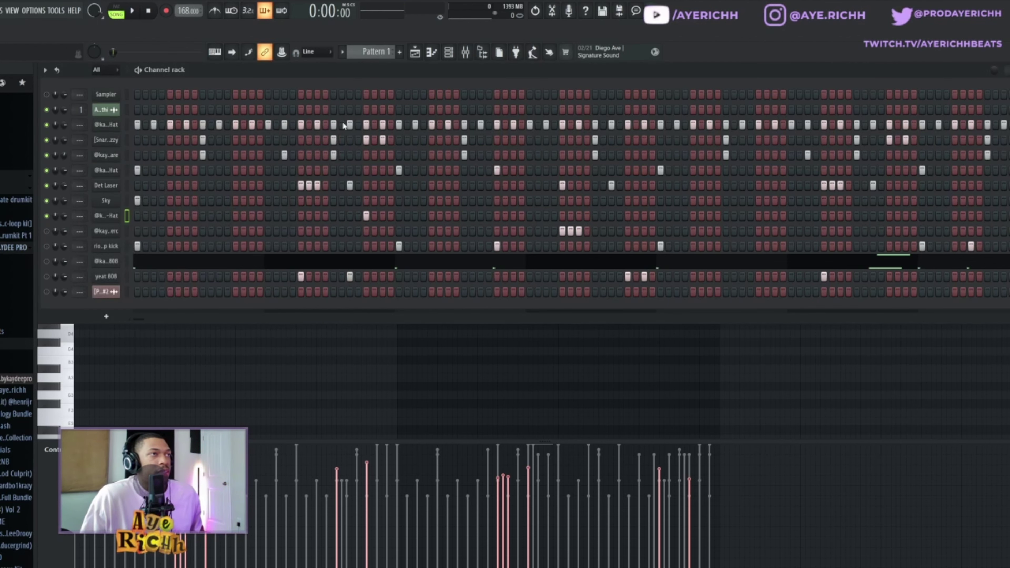
left_click(106, 230)
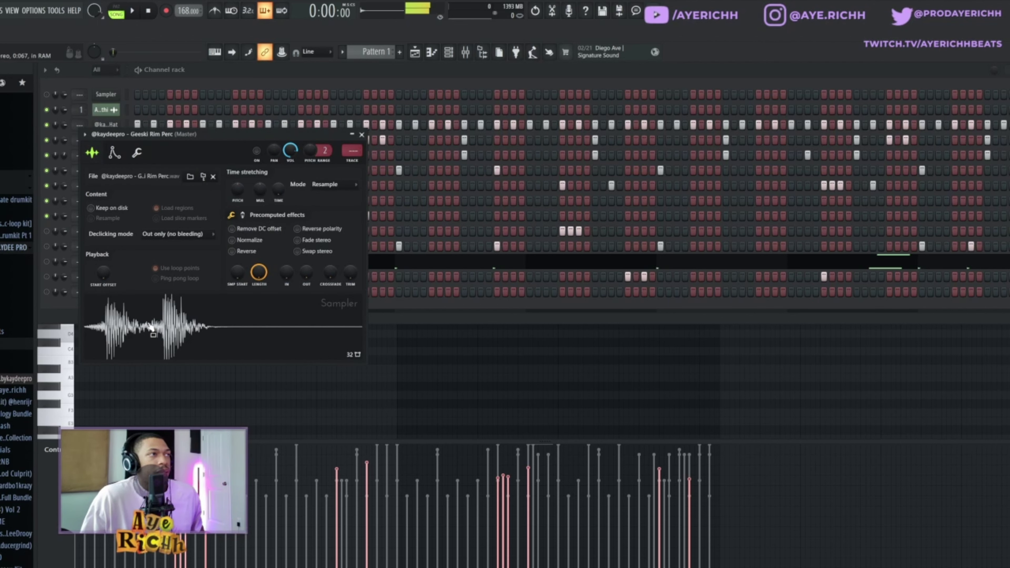
left_click(361, 135)
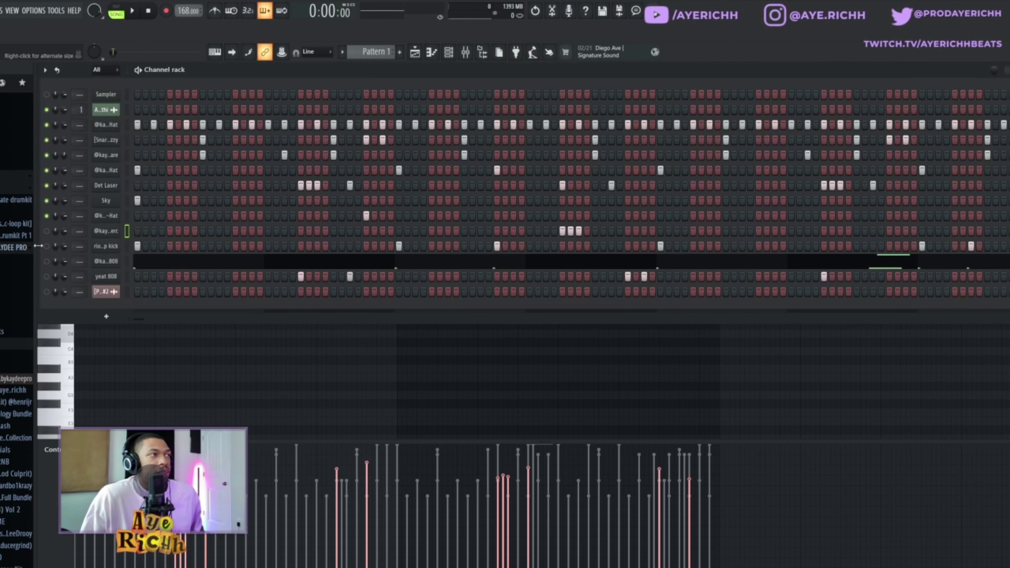
Enable the Geeski Rim Perc channel, mute the hi-hat and both snares, and play the melody with the remaining percussion.
left_click(47, 140)
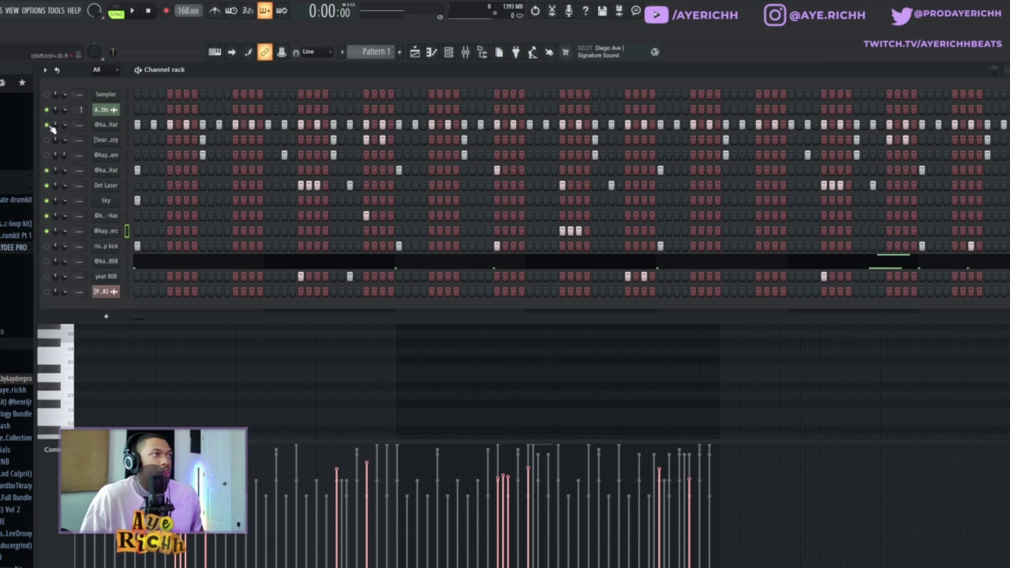
key("space")
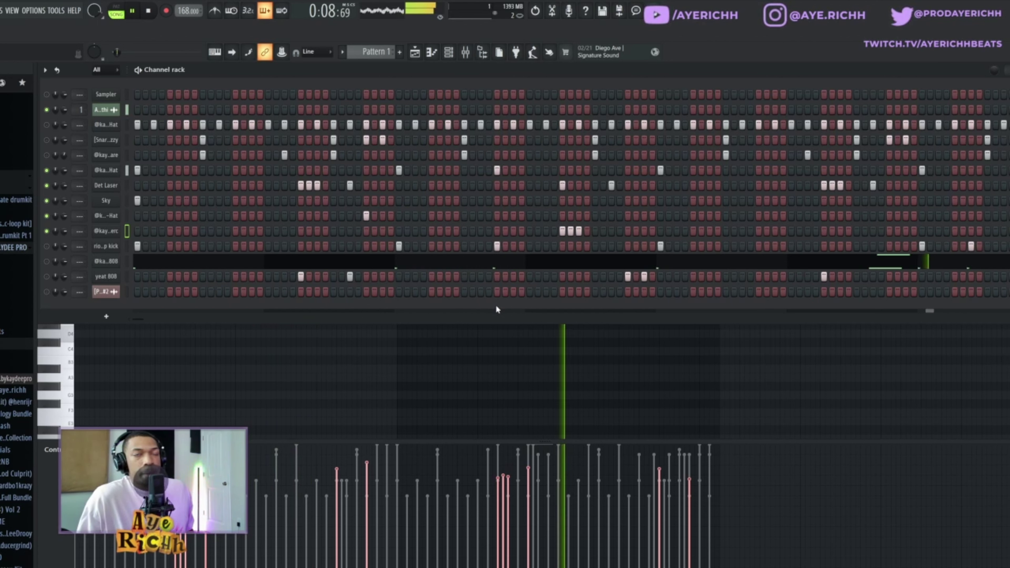
key("space")
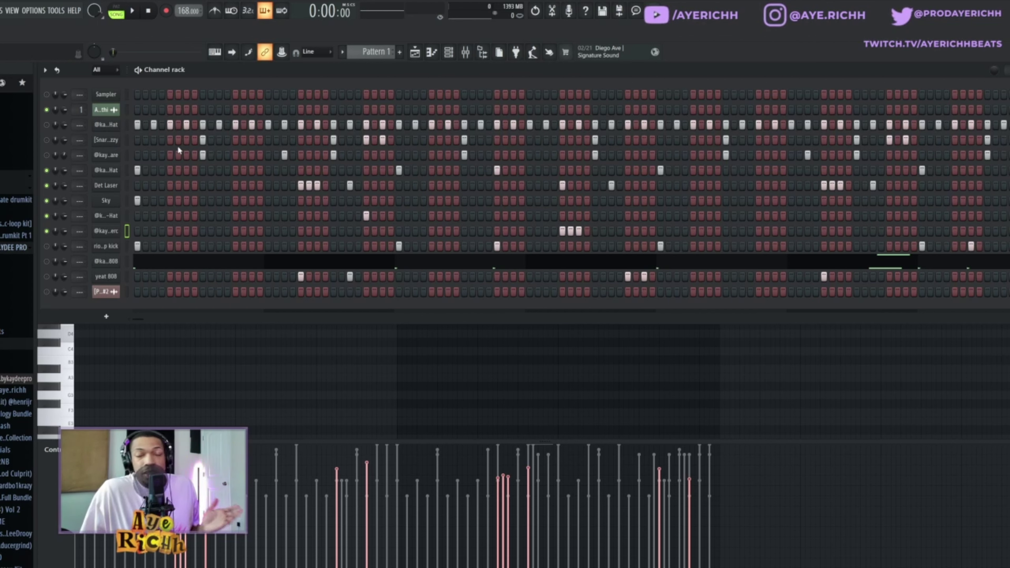
key("space")
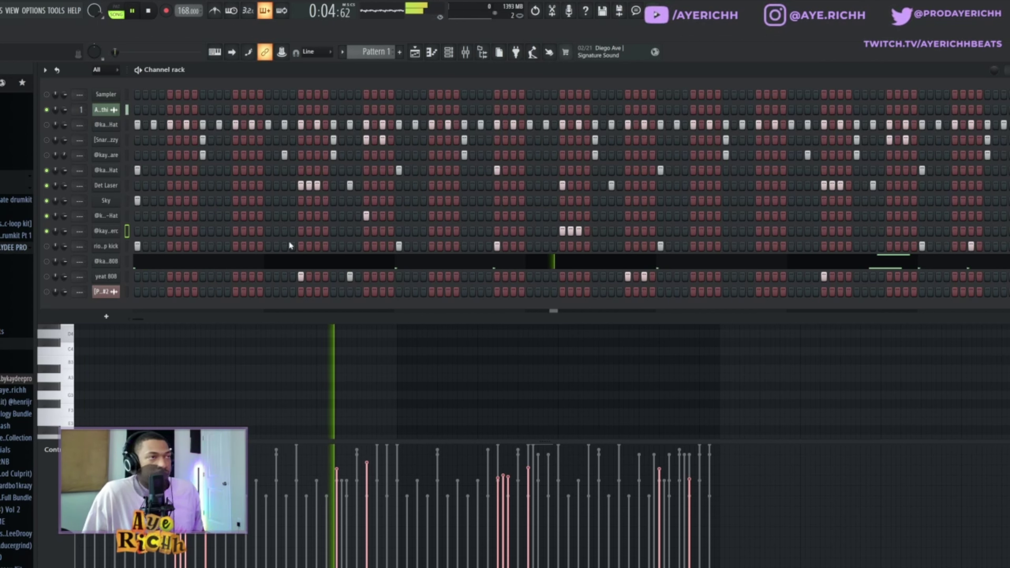
key("space")
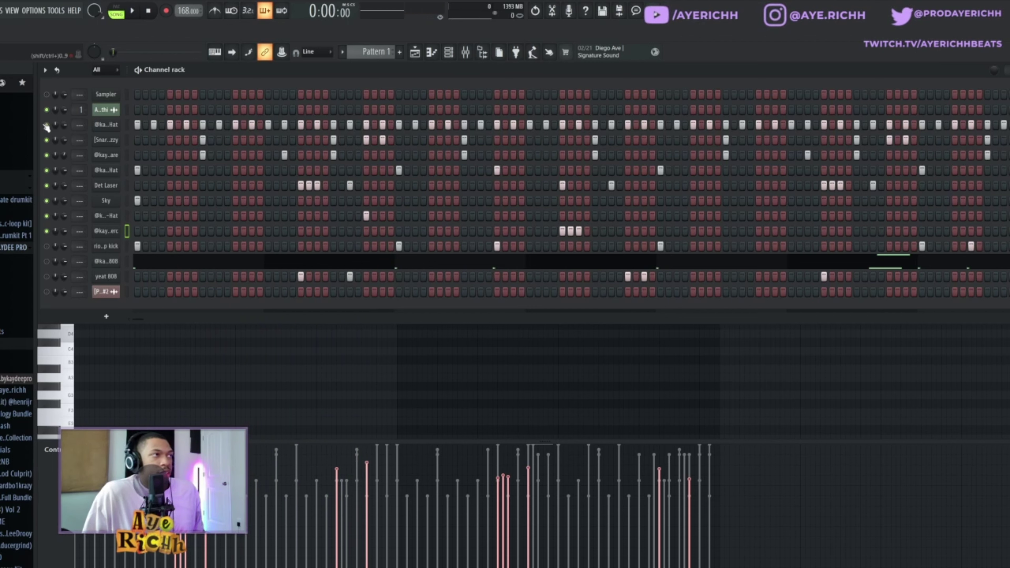
Play the pattern with the hi-hat and both snare channels unmuted.
key("space")
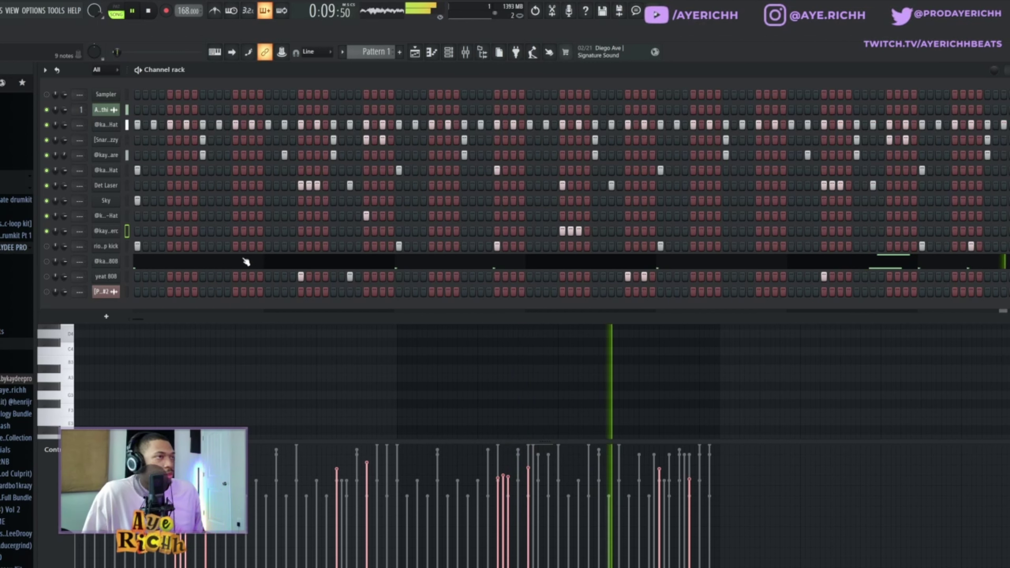
key("space")
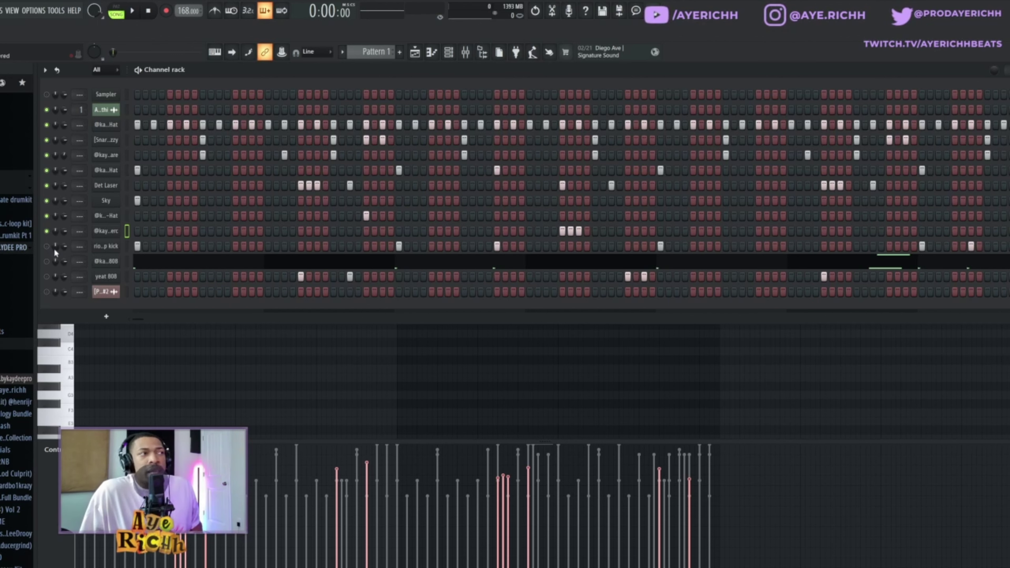
Enable the CTM Spinzz 808 channel, open it in the piano roll and start playback.
left_click(47, 262)
right_click(111, 262)
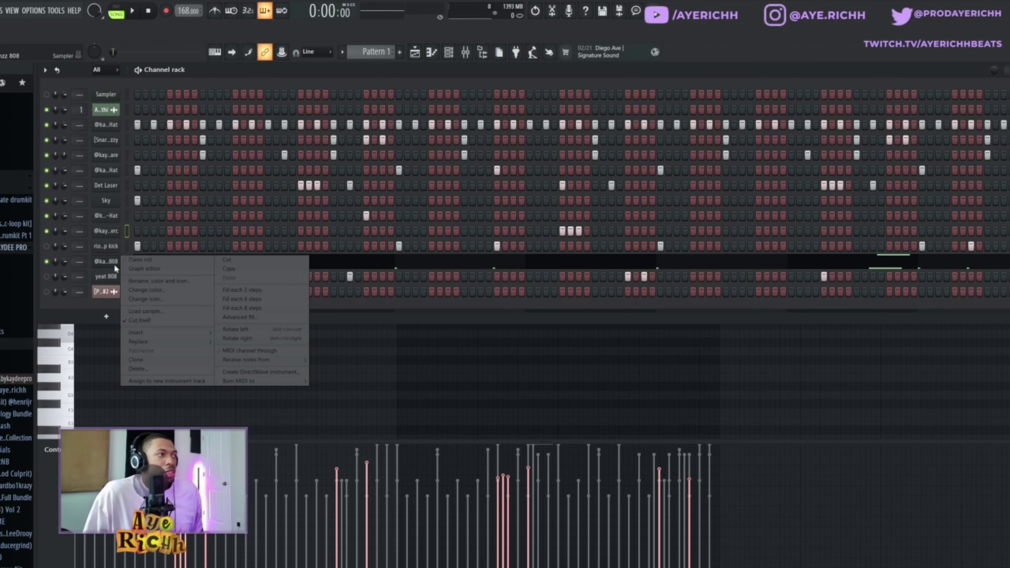
left_click(131, 257)
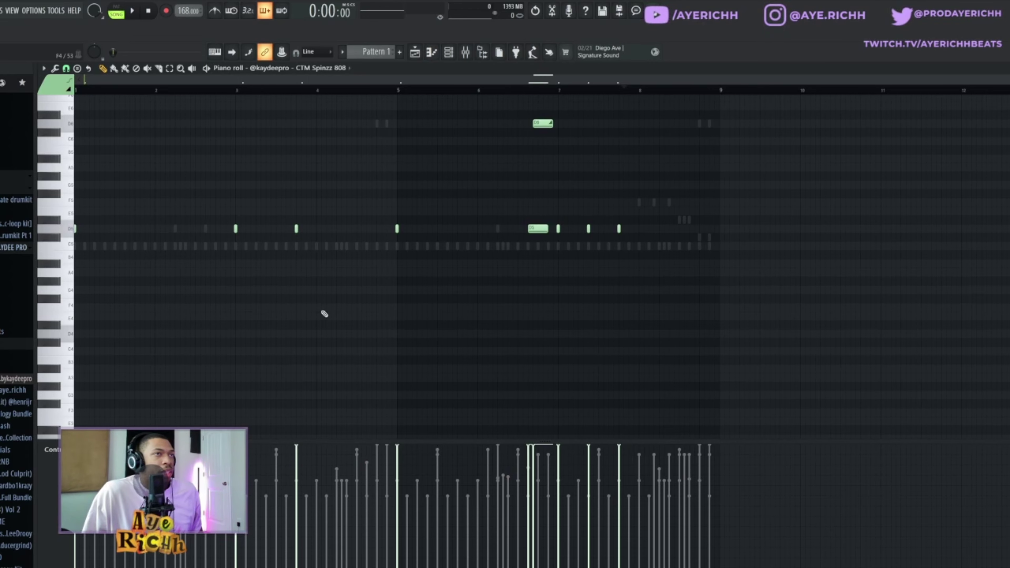
scroll(330, 326, "up", 2)
key("space")
Mute the hi-hats, snares and percussion, and play the CTM Spinzz 808 pattern with the melody in the piano roll.
left_click(466, 54)
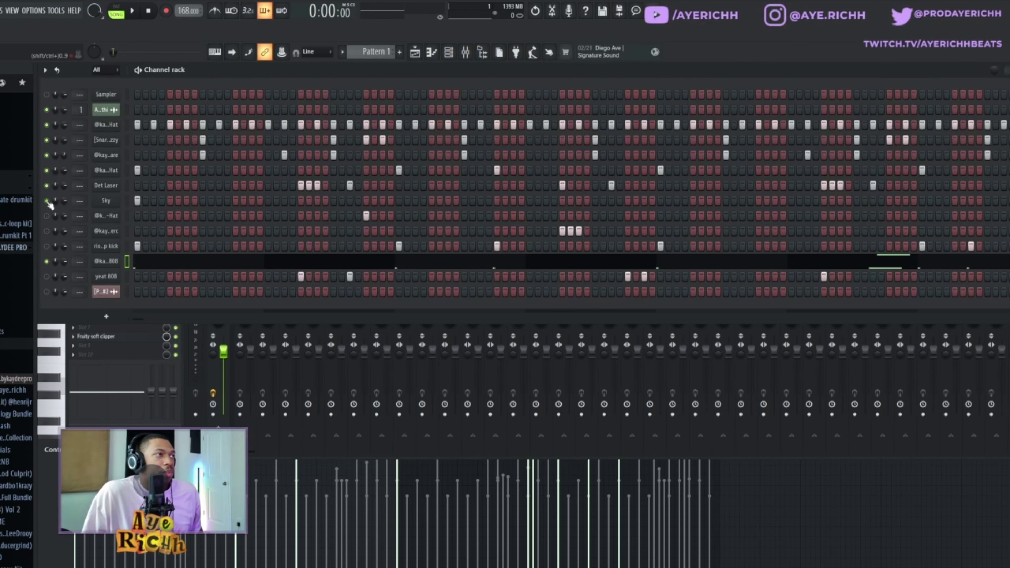
left_click_drag(47, 201, 48, 124)
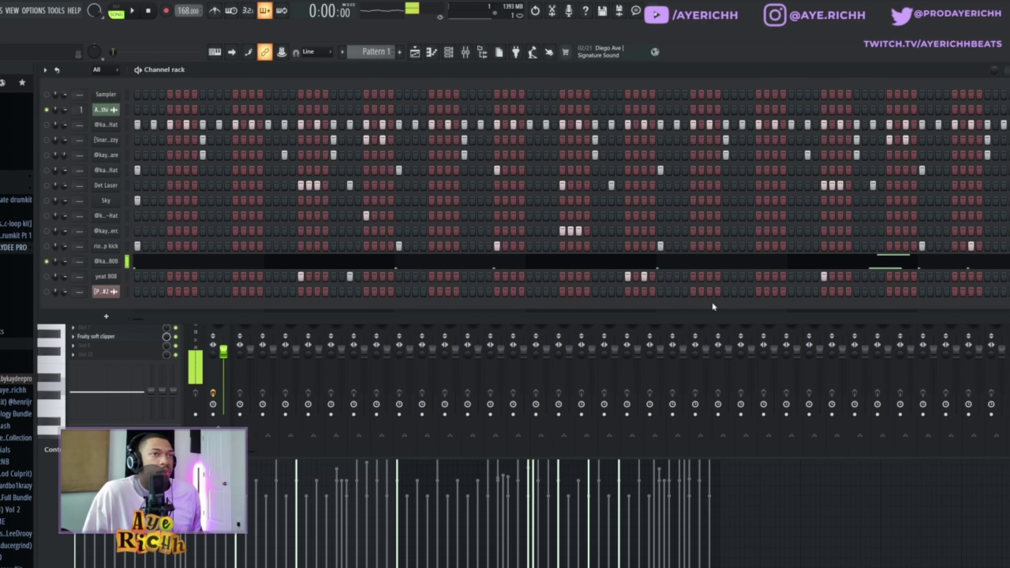
right_click(120, 262)
left_click(131, 259)
key("space")
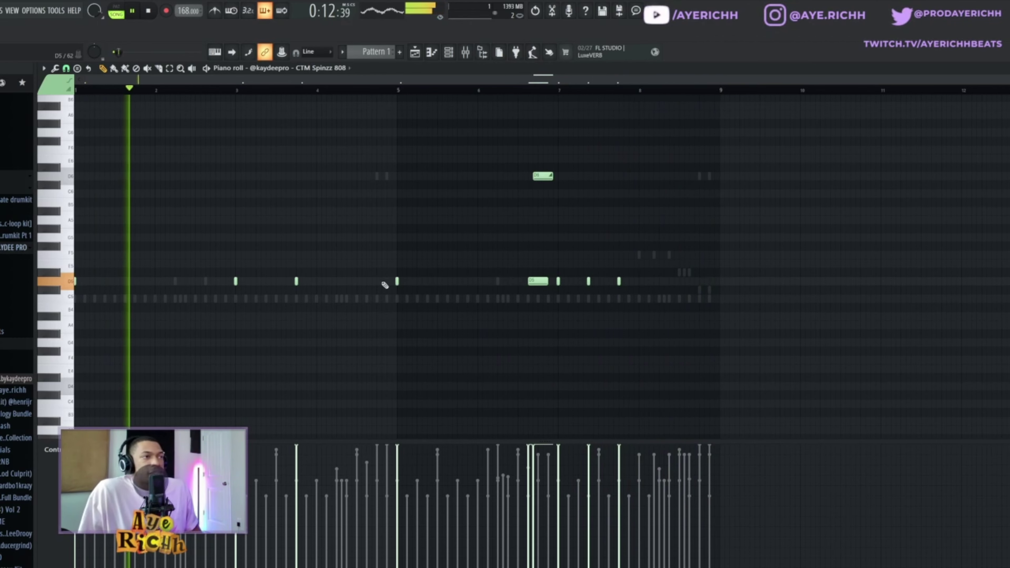
key("space")
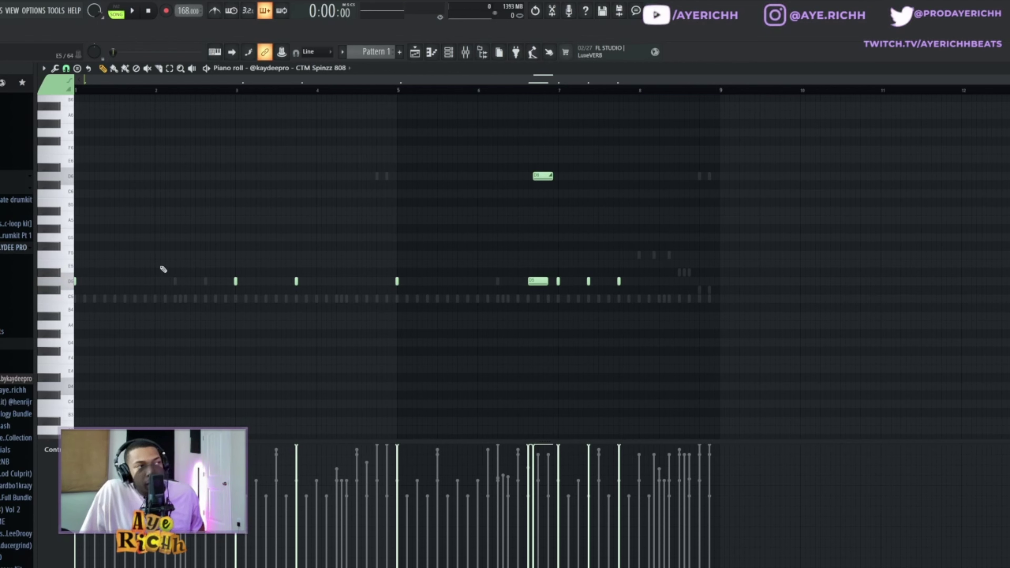
Highlight the CTM Spinzz 808 notes in bars 1 and 3, then those in bars 3 to 5, and clear the selection.
left_click_drag(266, 252, 75, 321)
left_click_drag(275, 225, 89, 324)
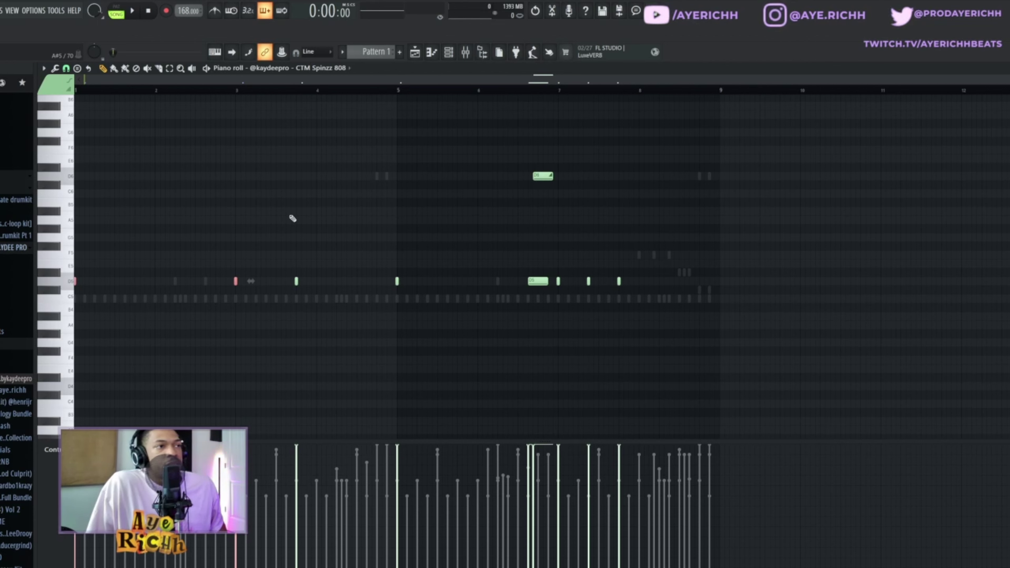
mouse_move(137, 238)
left_mouse_down()
mouse_move(221, 284)
mouse_move(417, 334)
mouse_move(437, 348)
left_mouse_up()
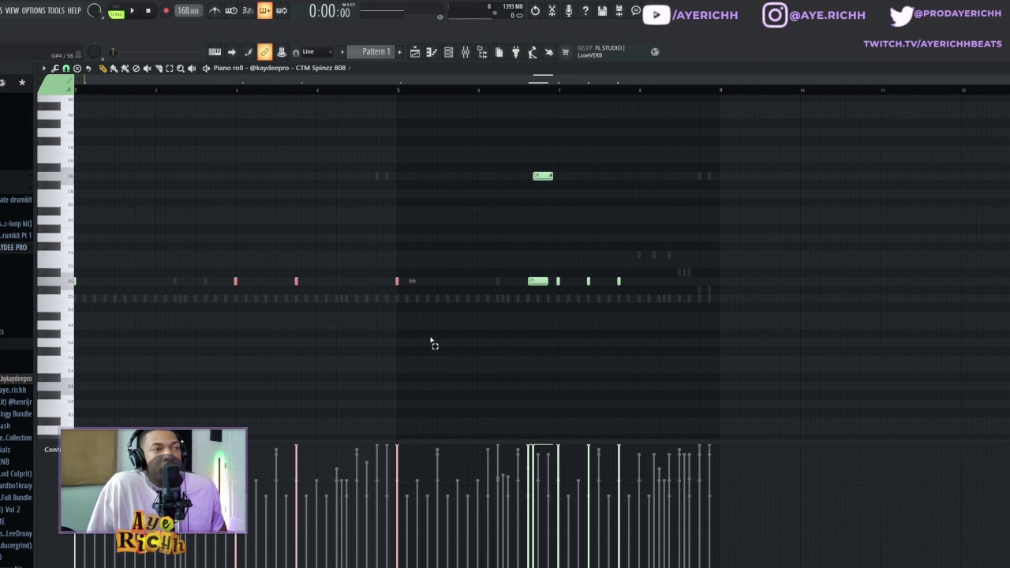
left_click(424, 338)
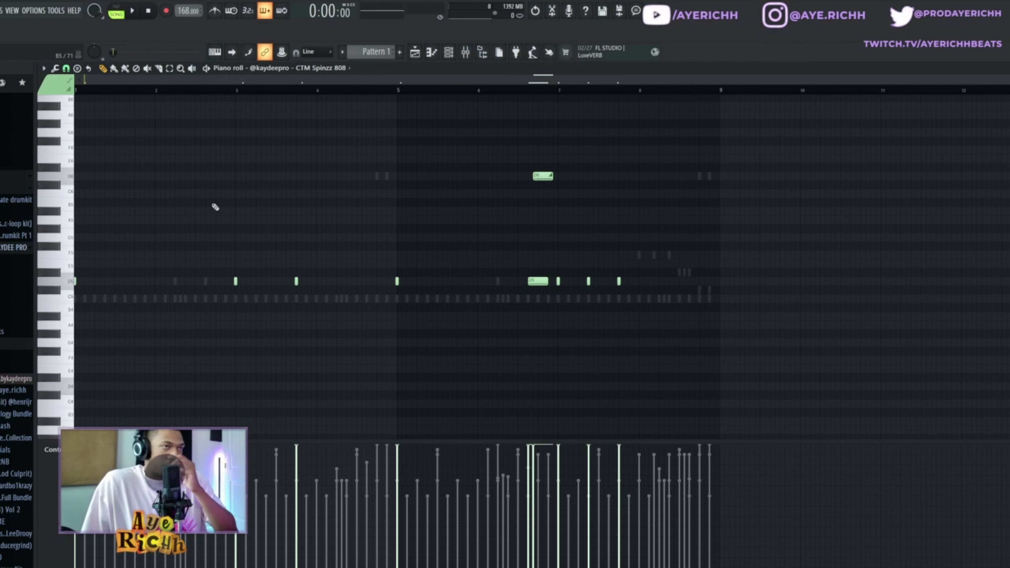
Highlight the CTM Spinzz 808 note at bar 5, then the notes between bars 6 and 7, and clear the selection.
left_click_drag(404, 146, 461, 356)
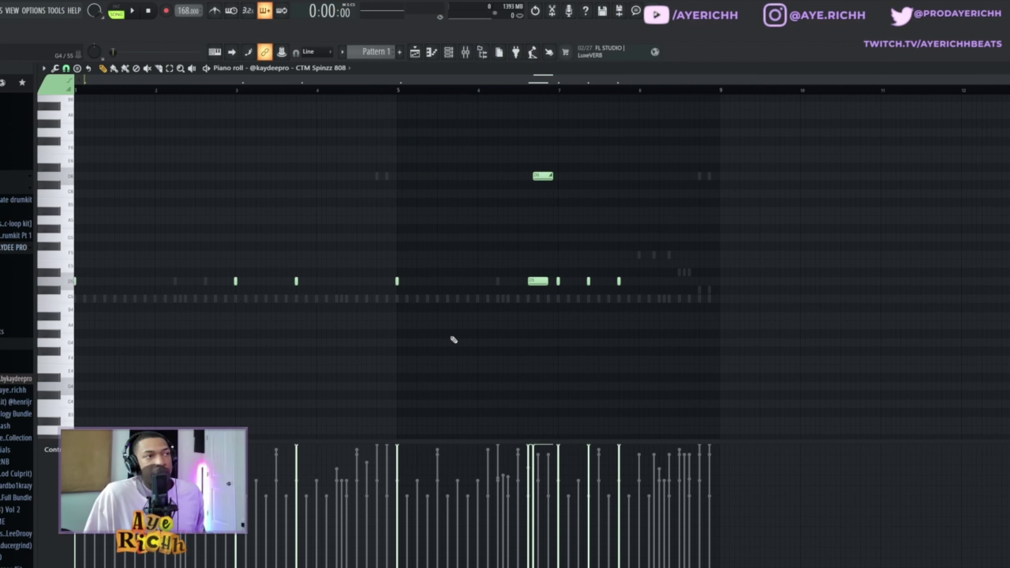
left_click_drag(389, 199, 524, 358)
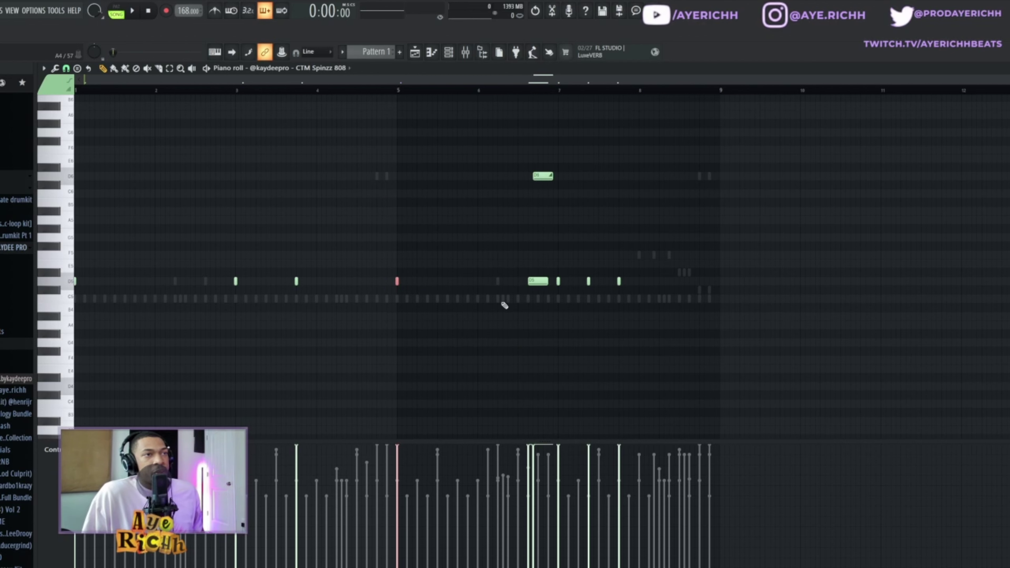
left_click(517, 299)
left_click_drag(532, 250, 574, 296)
left_click_drag(515, 234, 503, 256)
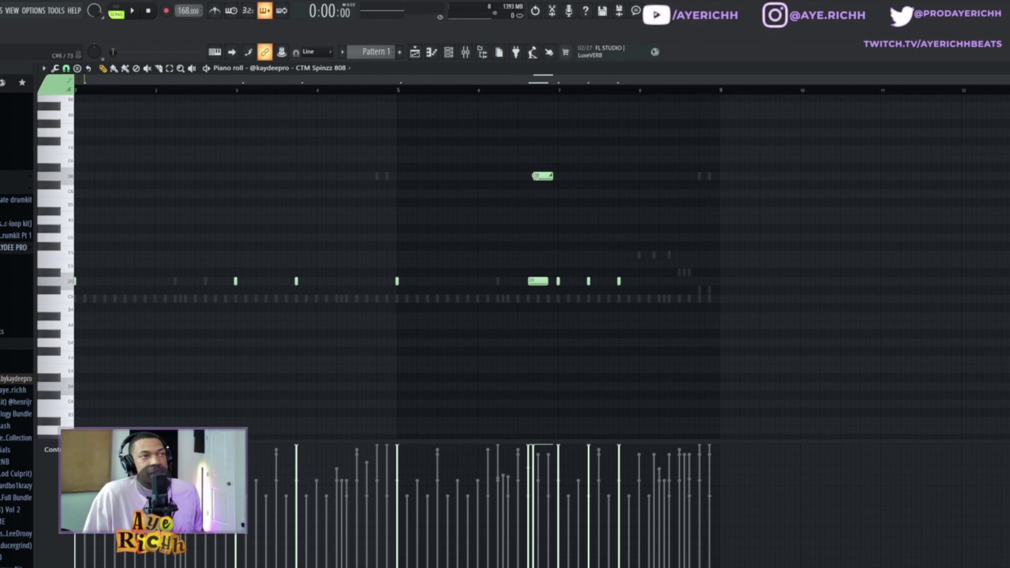
Set the playback position in bar 6 and play the long D5 note with its D6 slide.
left_click(504, 95)
key("space")
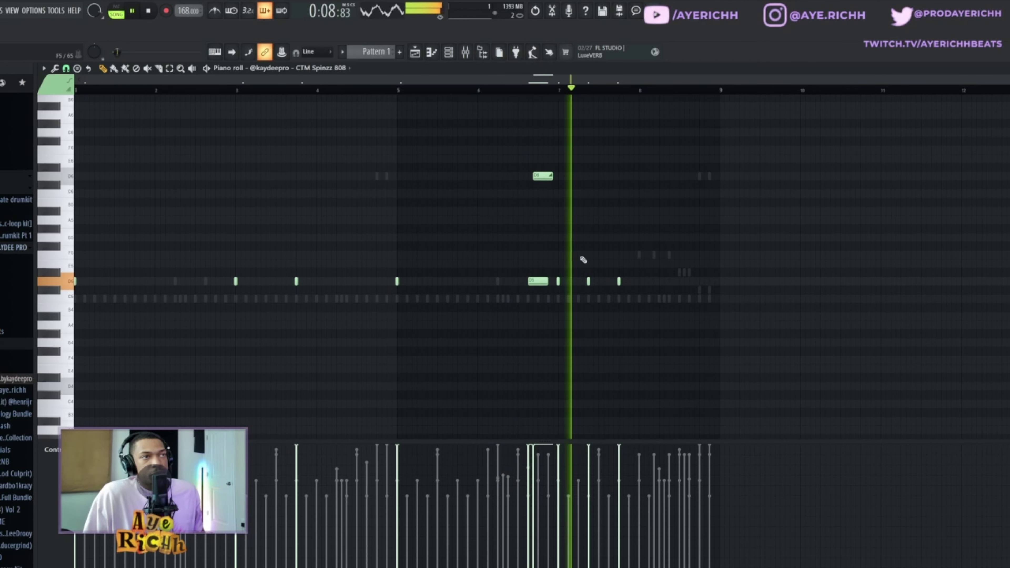
key("space")
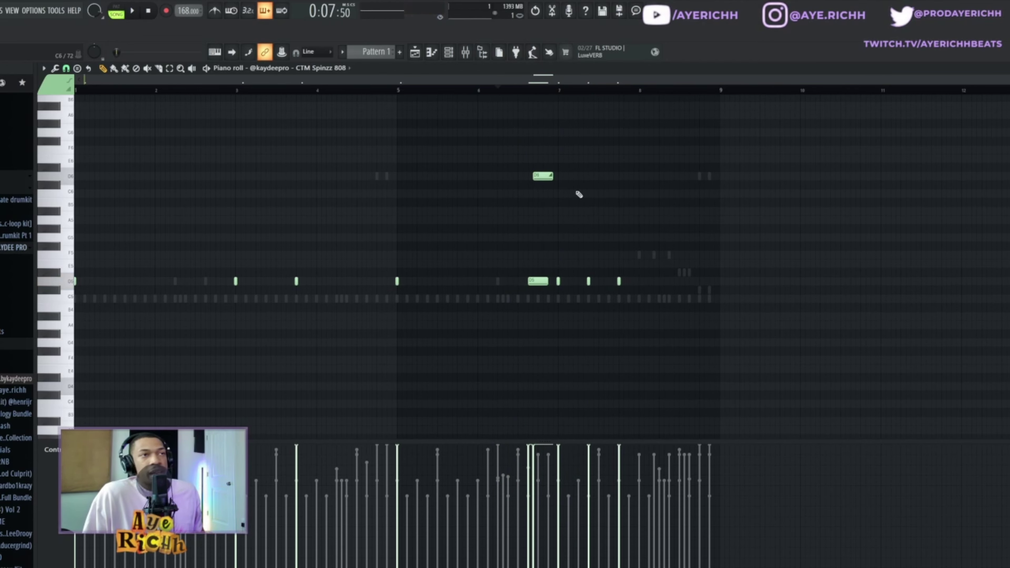
Try a G5 slide note above the long D5 note in bar 6 and remove it again.
scroll(541, 207, "up", 3, "ctrl")
scroll(554, 232, "up", 1, "ctrl")
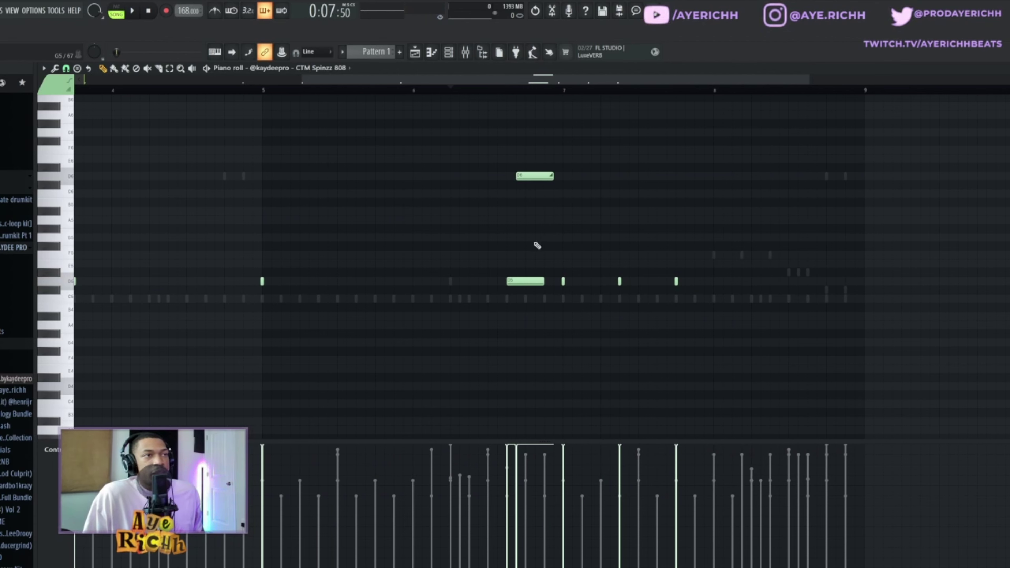
left_click(517, 239)
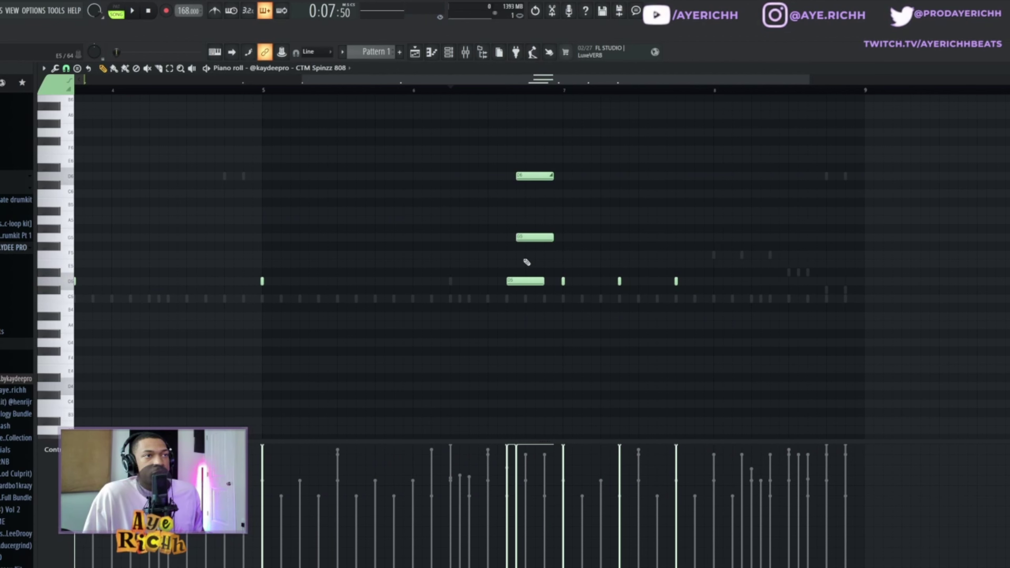
double_click(526, 236)
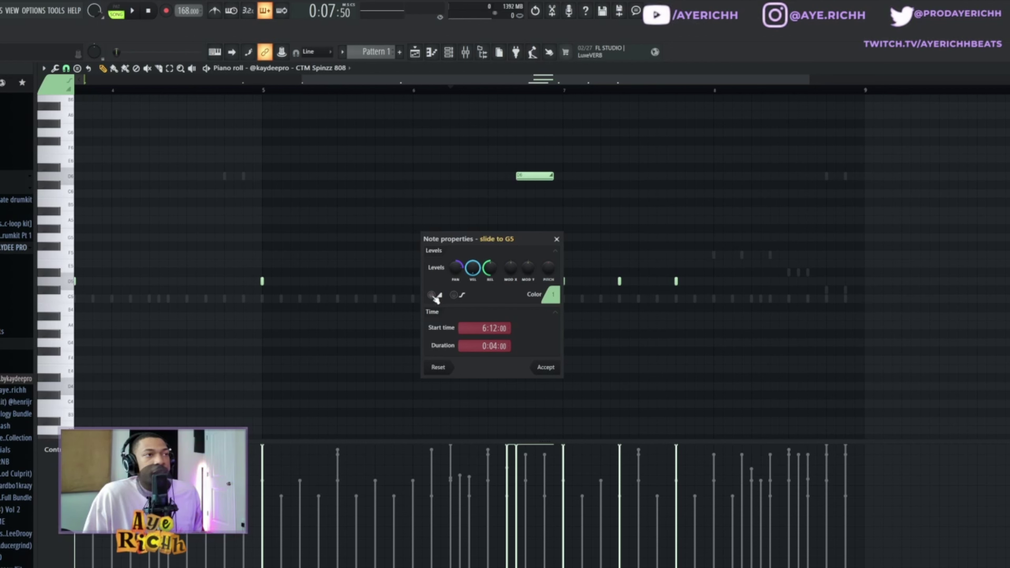
left_click(545, 367)
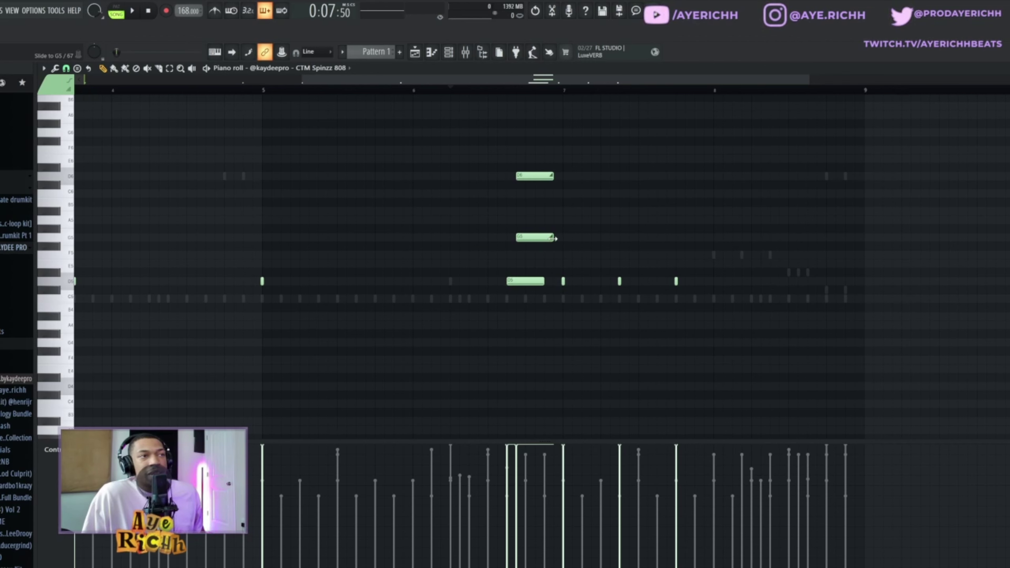
left_click_drag(534, 238, 525, 210)
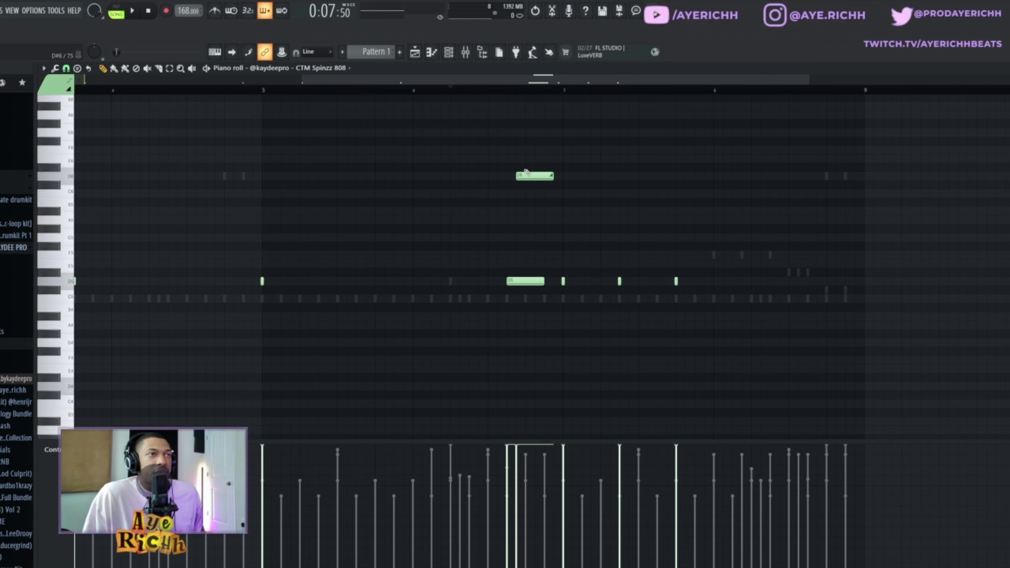
Play back the original D6 slide note in bar 6.
mouse_move(526, 173)
left_mouse_down()
mouse_move(535, 176)
mouse_move(525, 179)
left_mouse_up()
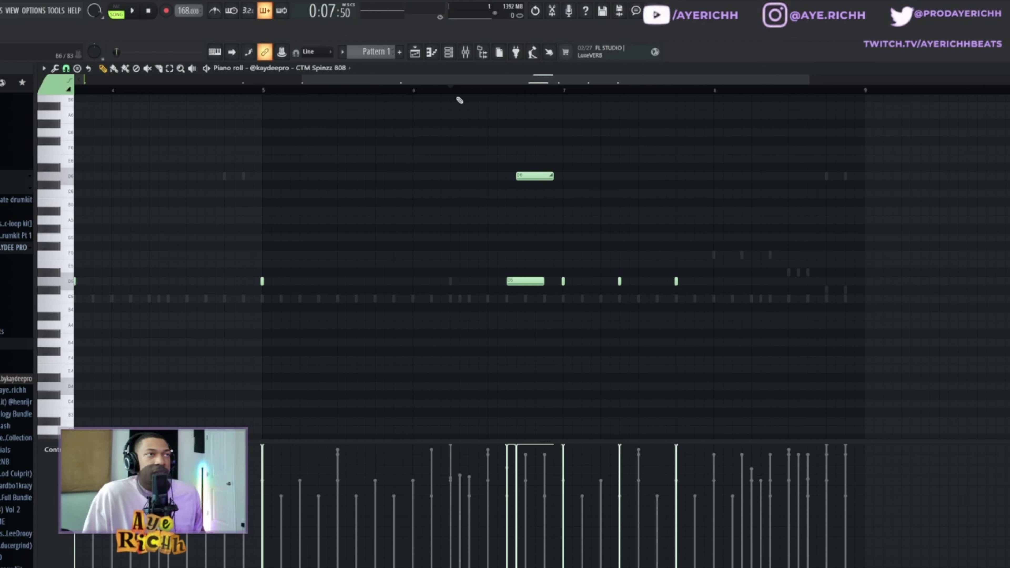
key("space")
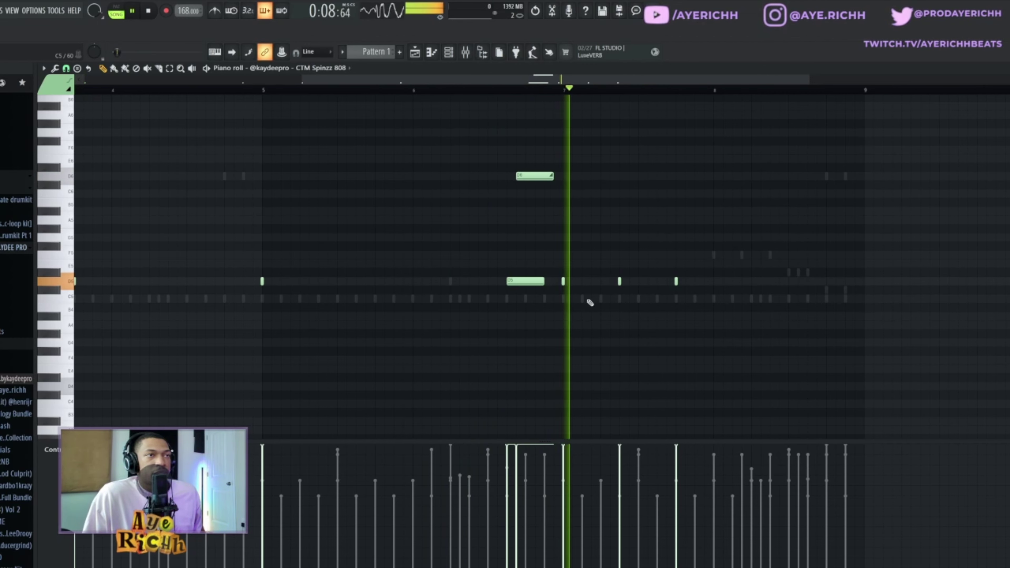
key("space")
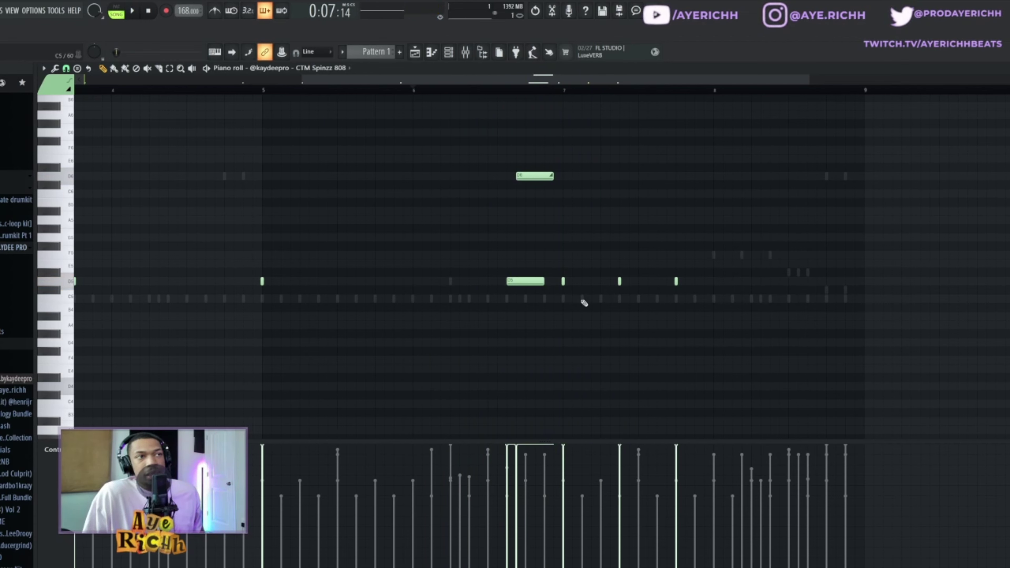
Transpose the D6 slide note in bar 6 down two octaves to D4 and play it back.
left_click(545, 175, "ctrl")
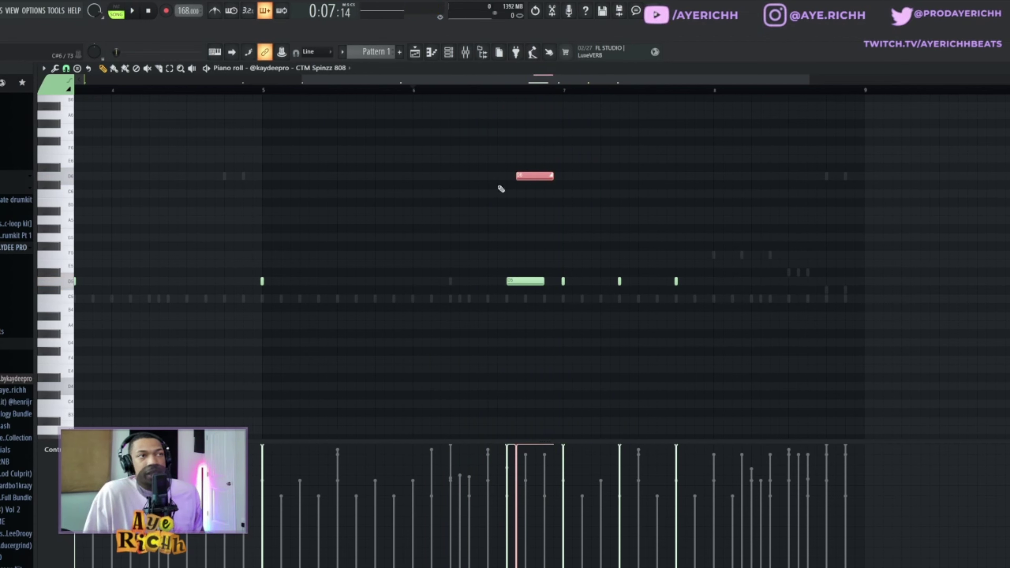
key("ctrl+Down")
key("ctrl+Down")
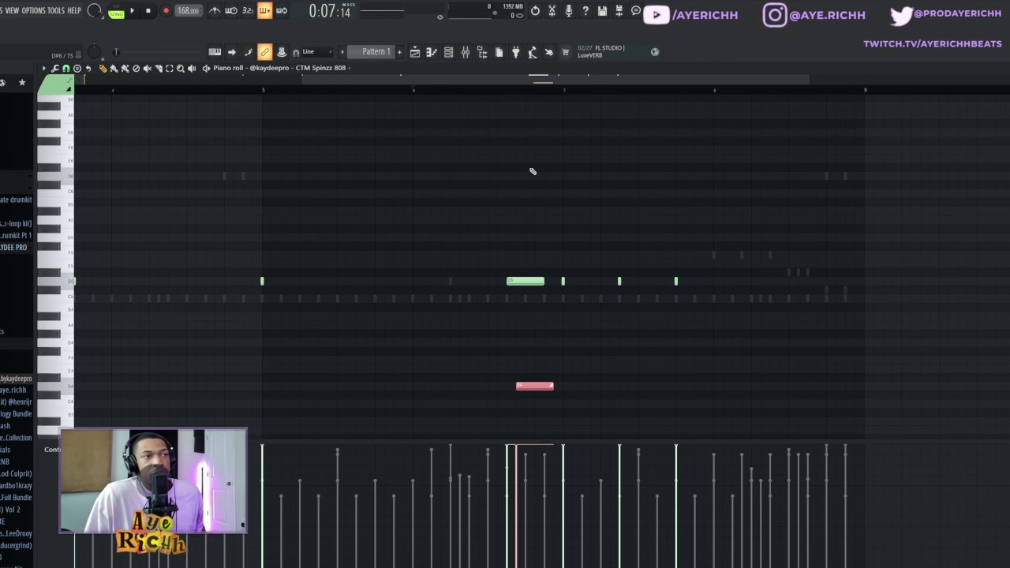
key("space")
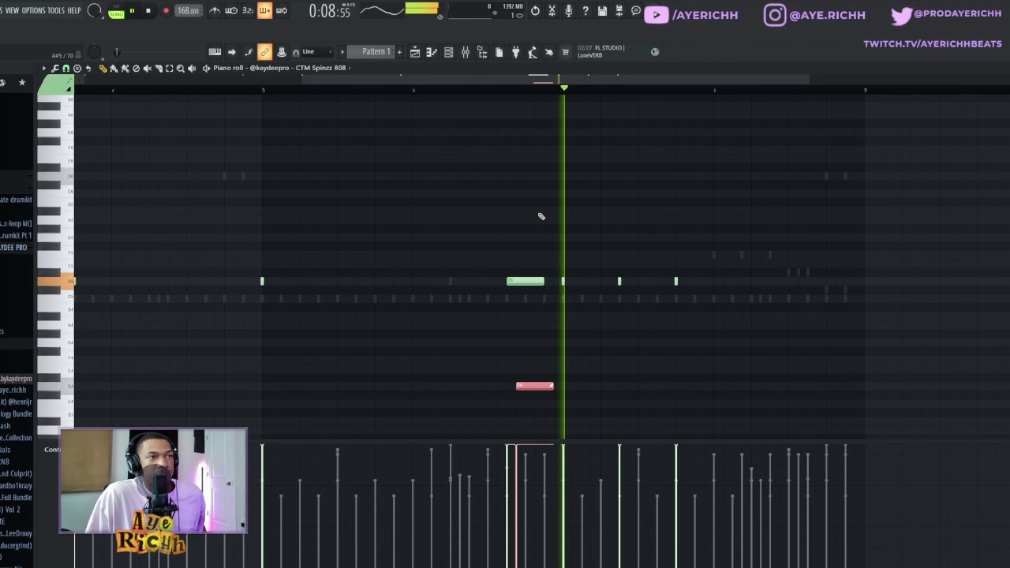
key("space")
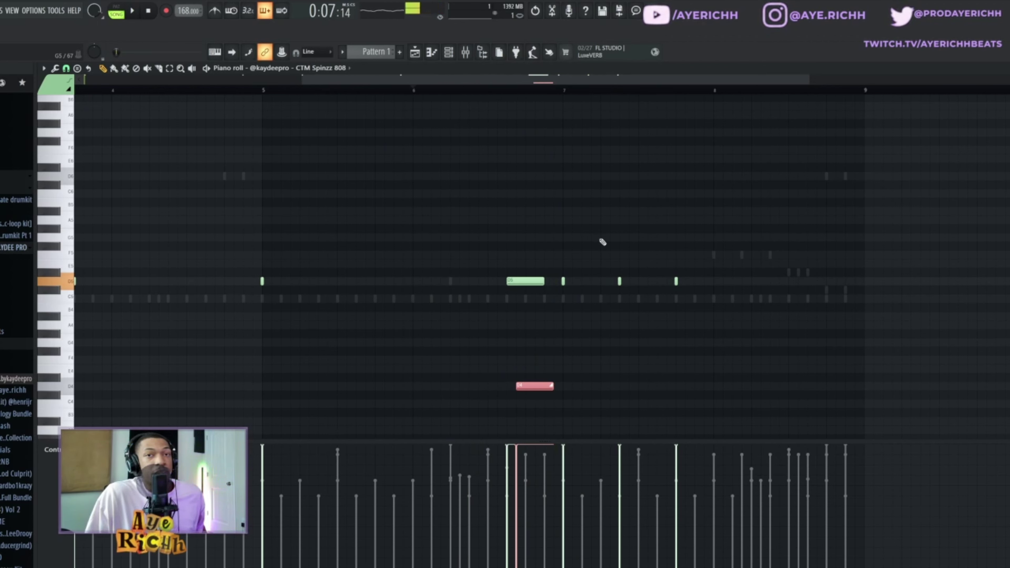
scroll(601, 235, "down", 3)
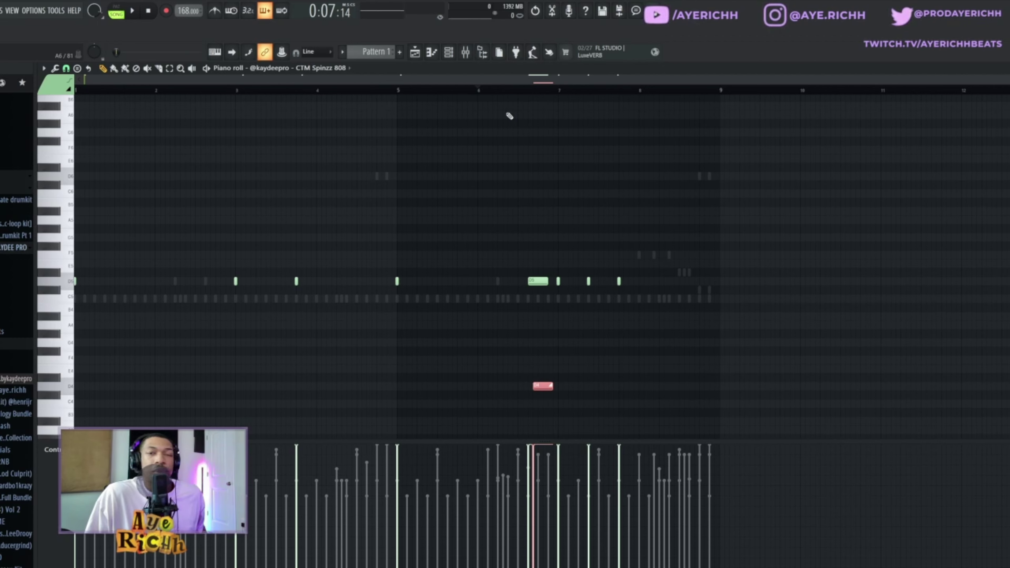
key("space")
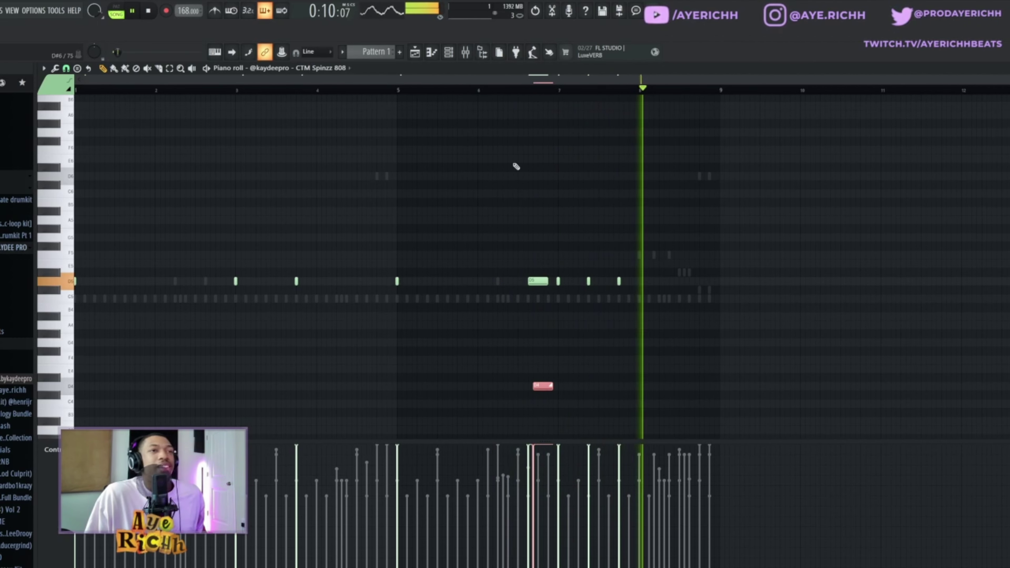
key("space")
Enable the yeat 808 channel and open it in the piano roll.
left_click(448, 52)
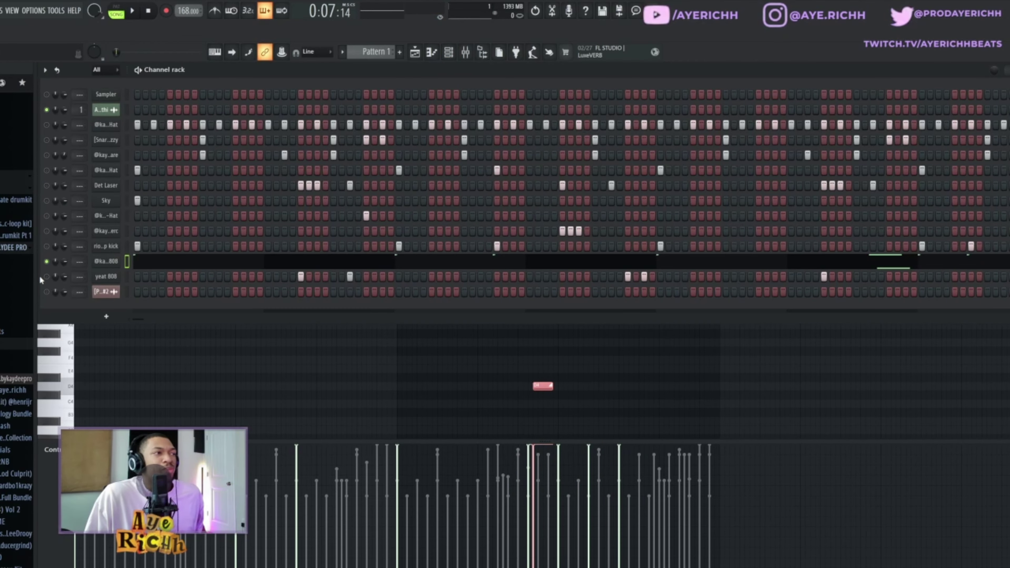
right_click(110, 280)
left_click(143, 274)
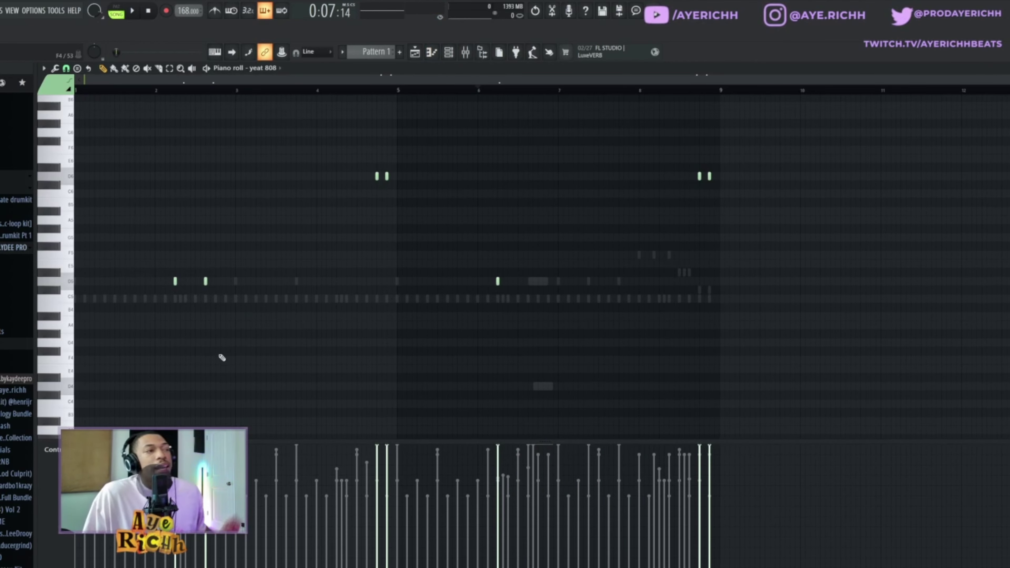
Open the yeat 808 channel's sampler settings and audition its sample.
key("F6")
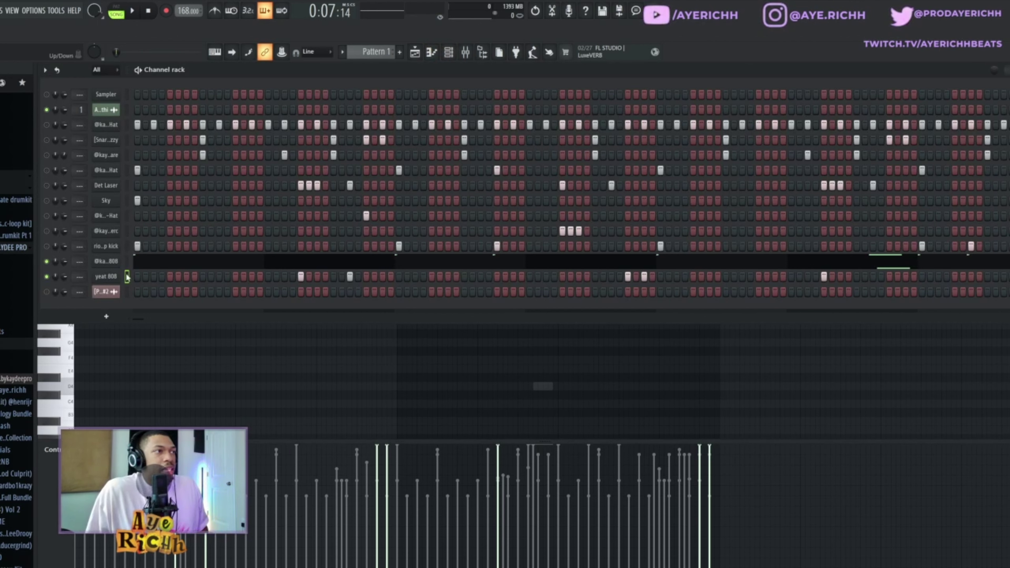
left_click(113, 280)
left_click(144, 205)
left_click(262, 372)
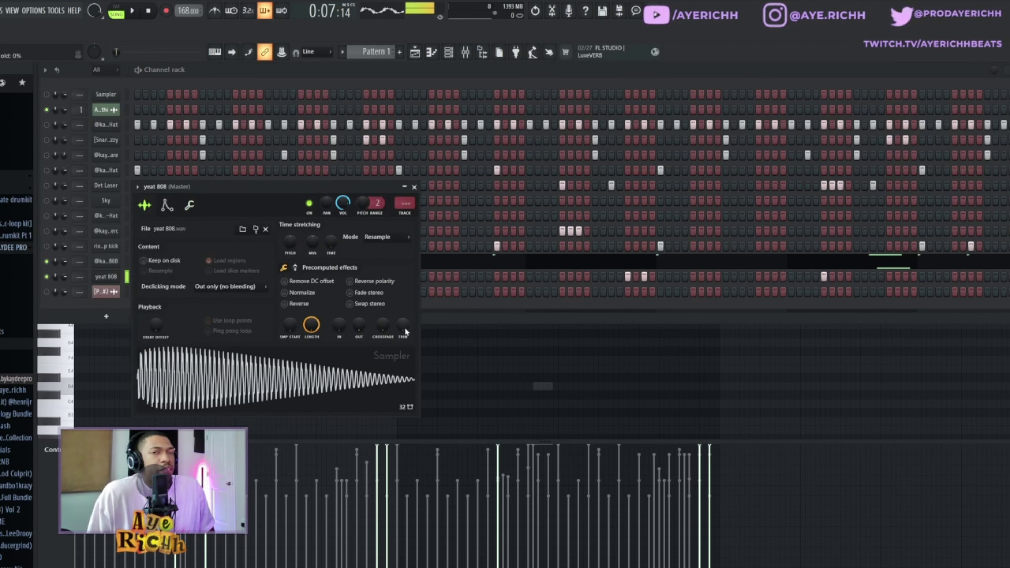
Return to the yeat 808 piano roll and play its pattern with the CTM Spinzz 808 and the melody.
key("F7")
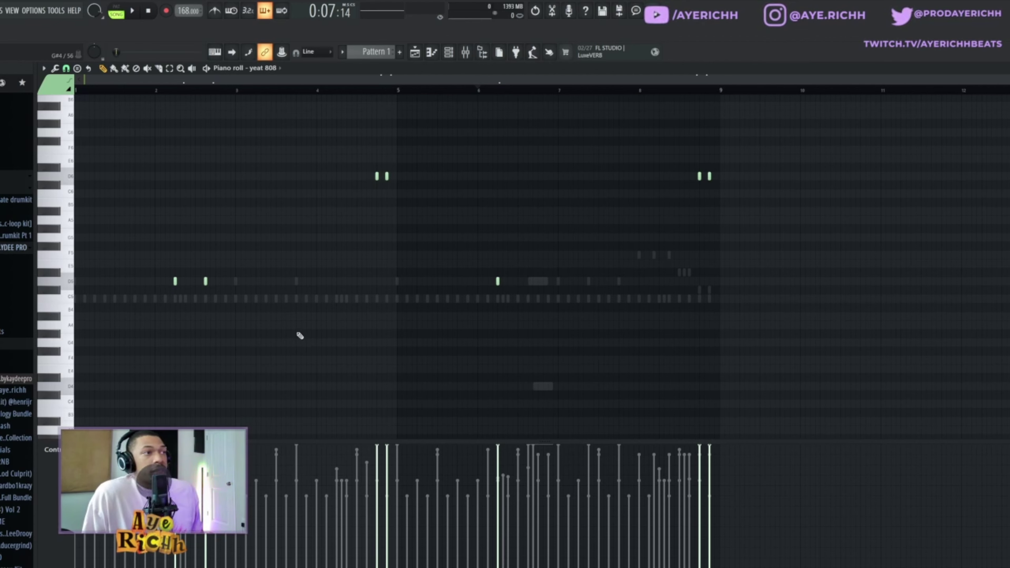
key("space")
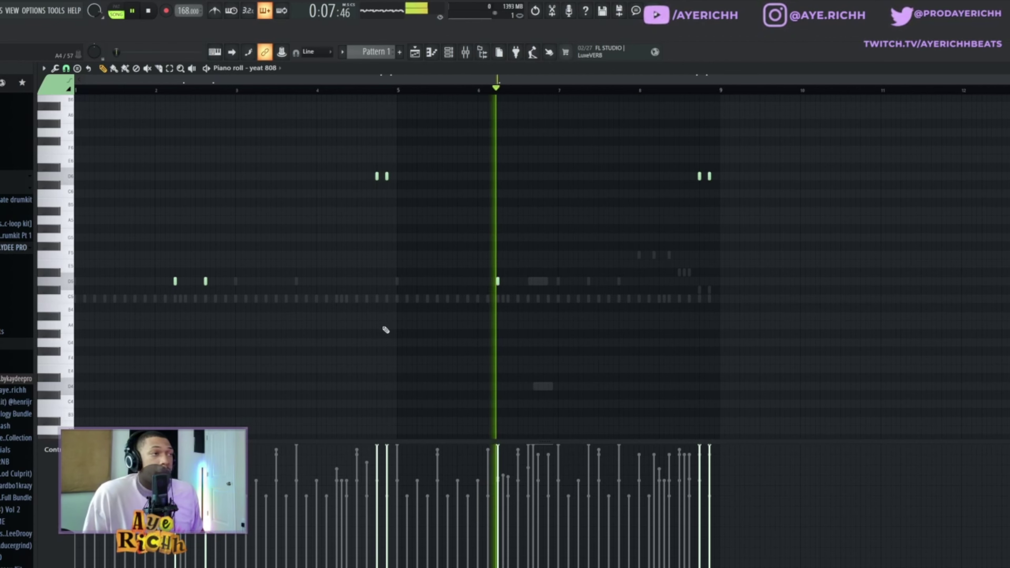
key("space")
key("space")
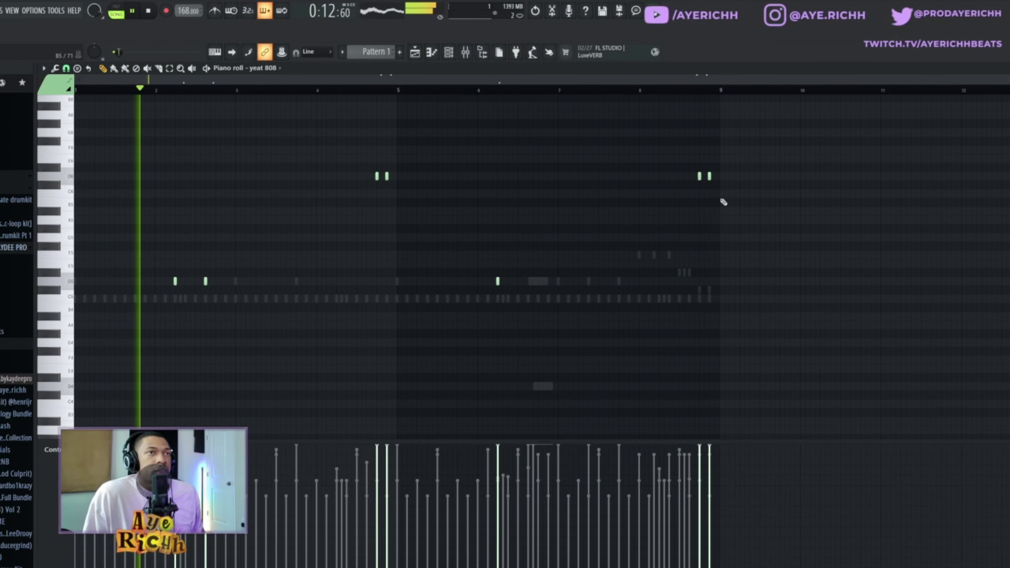
Transpose the last yeat 808 note in bar 8 down one octave to D5 and clear the selection.
left_click_drag(704, 170, 726, 190)
key("ctrl+Down")
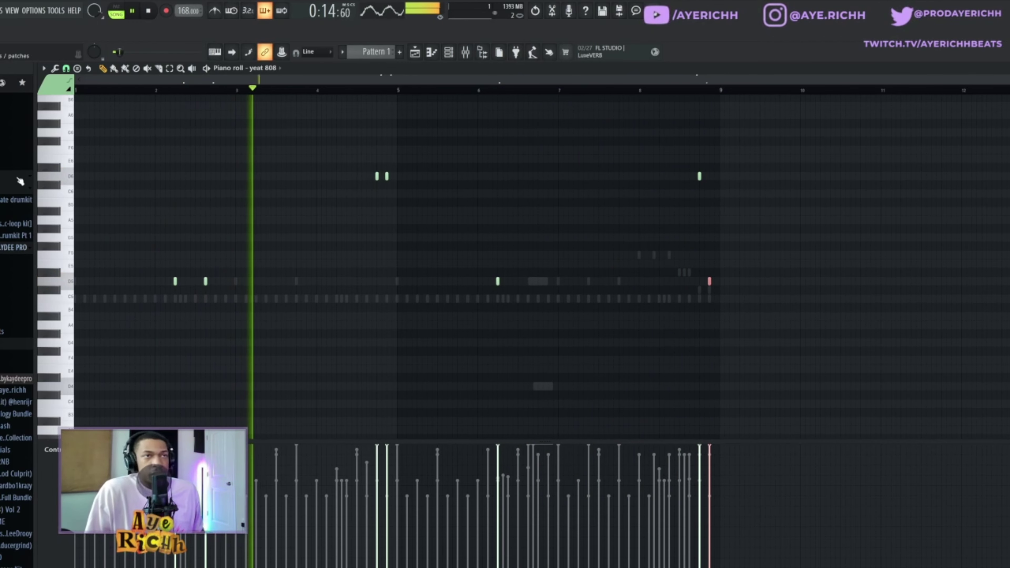
key("ctrl+d")
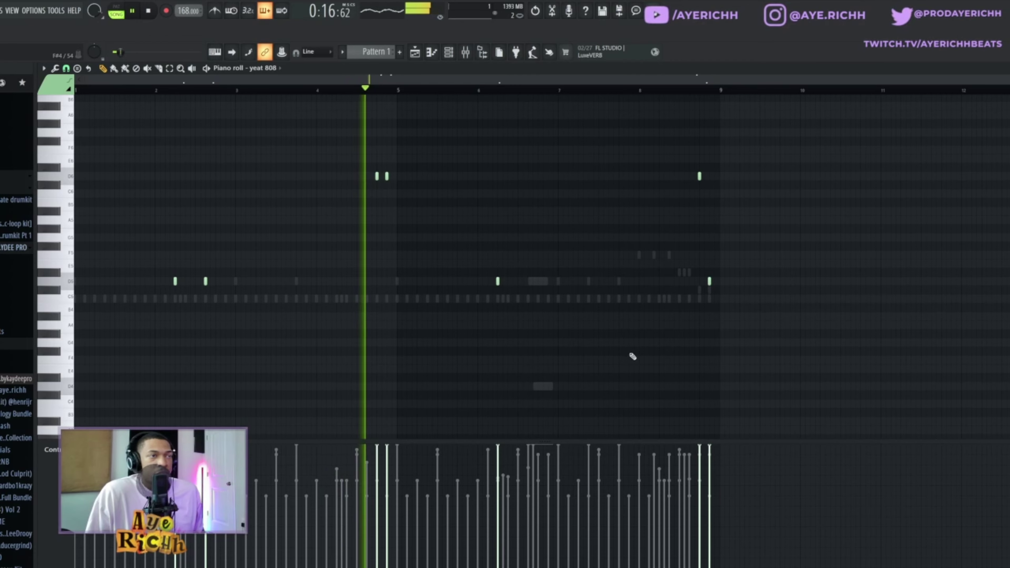
scroll(622, 367, "up", 3)
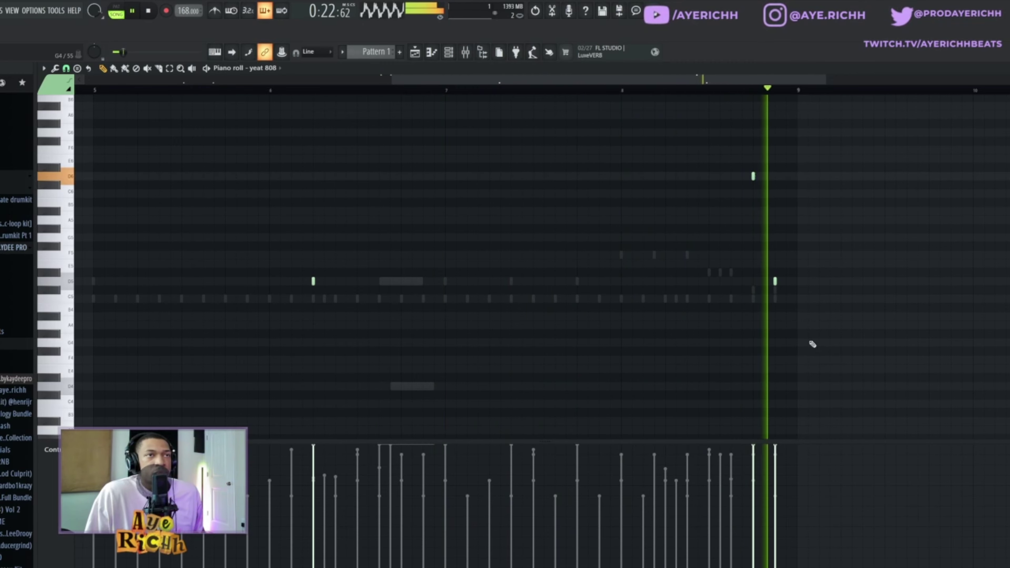
Switch the piano roll to the CTM Spinzz 808 channel.
left_click(442, 55)
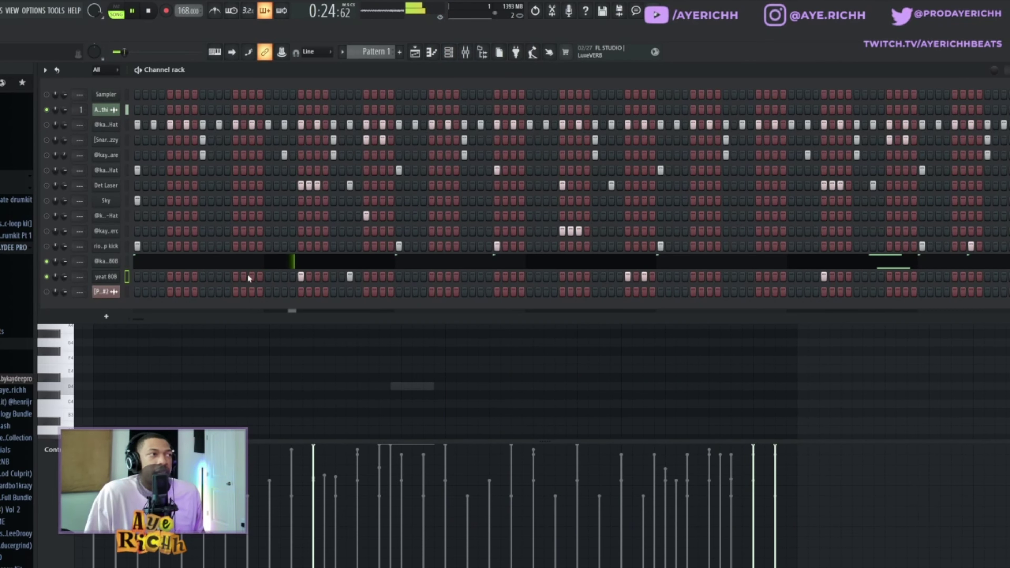
right_click(114, 261)
left_click(140, 259)
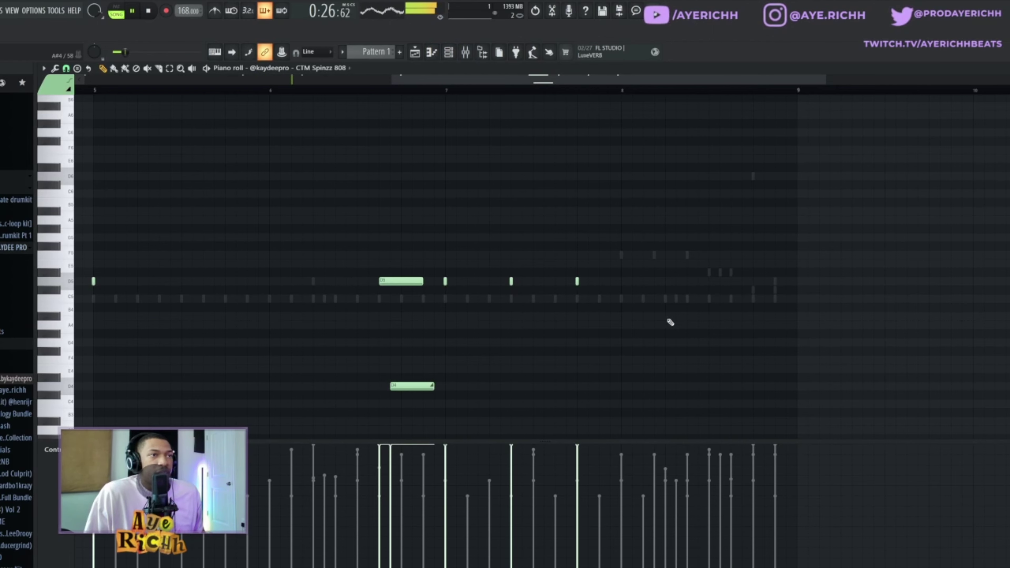
Add an F5 note at the start of bar 8, turn off its slide option and shorten it to one step.
left_click(623, 256)
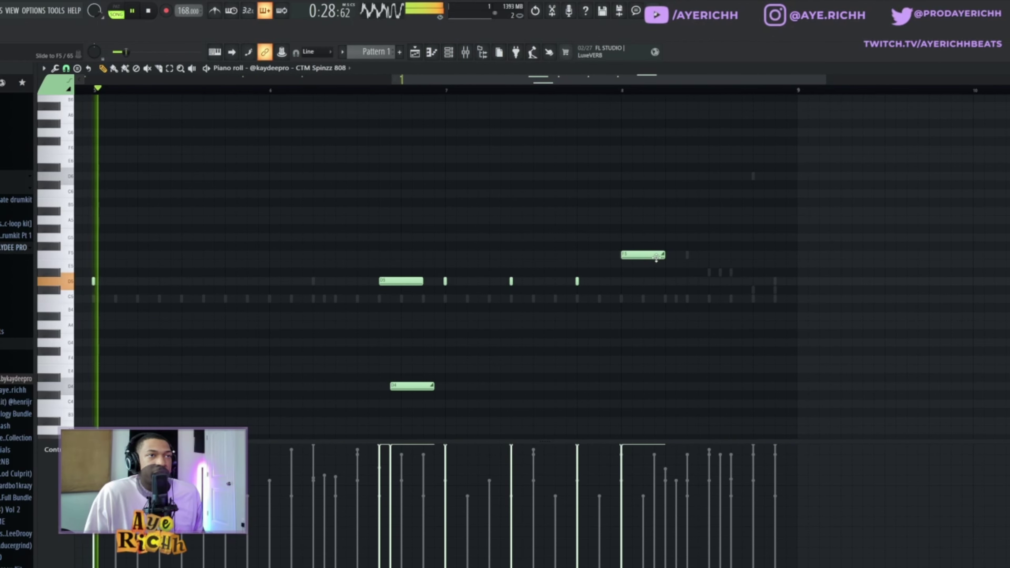
double_click(628, 254)
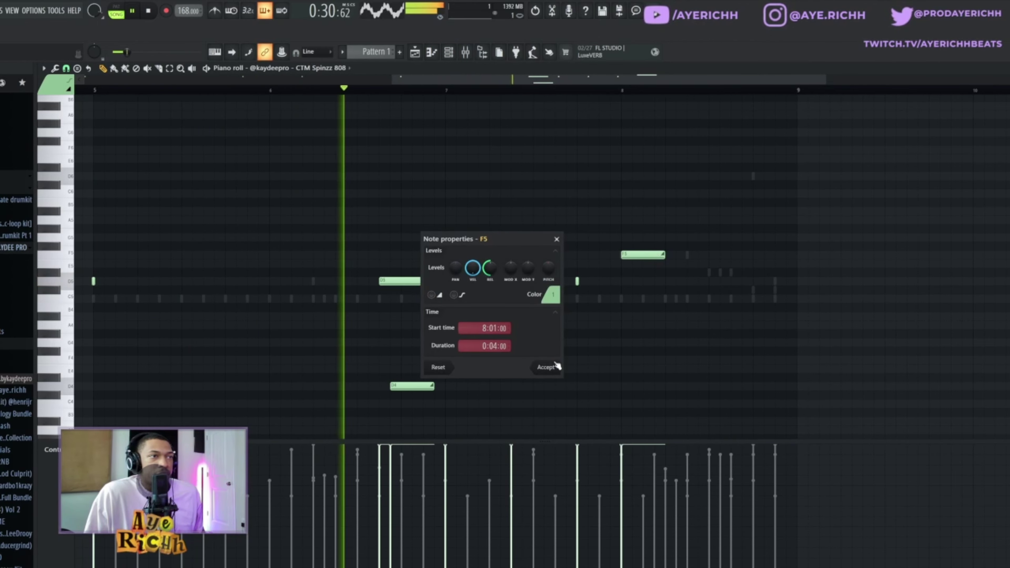
left_click(545, 367)
left_click_drag(663, 254, 624, 261)
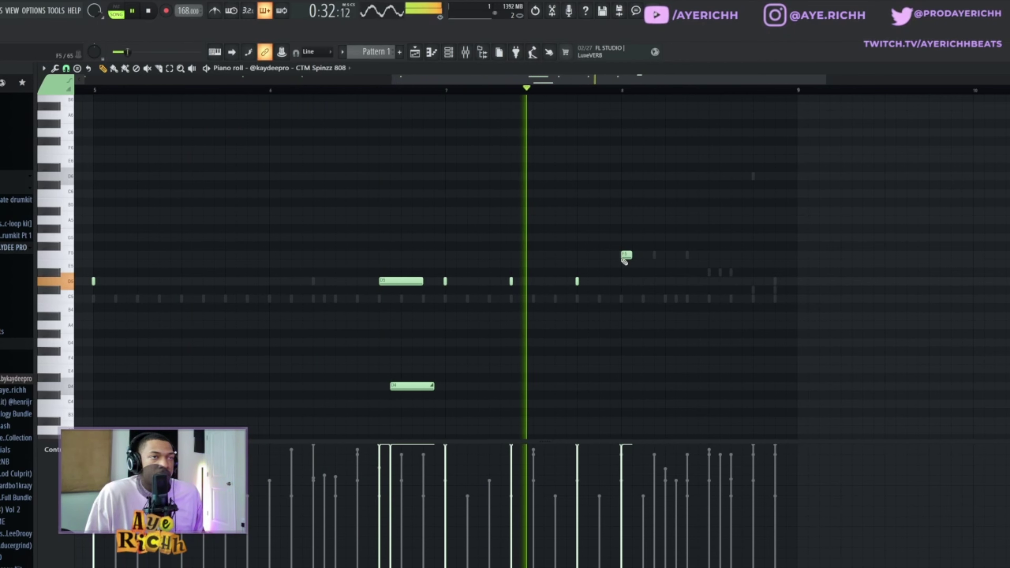
Add two more short F5 notes over the remaining F5 ghost notes in bar 8 and restart playback.
left_click(656, 255)
key("space")
left_click(689, 256)
key("space")
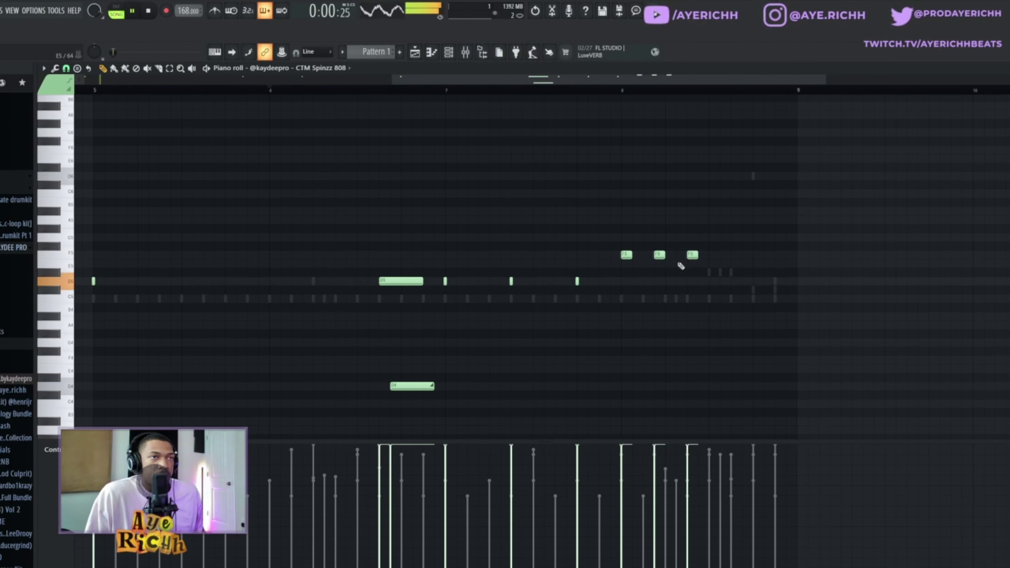
Lower the three short F5 notes at the start of bar 8 to E5 and add three consecutive short F5 notes after them.
left_click(449, 92)
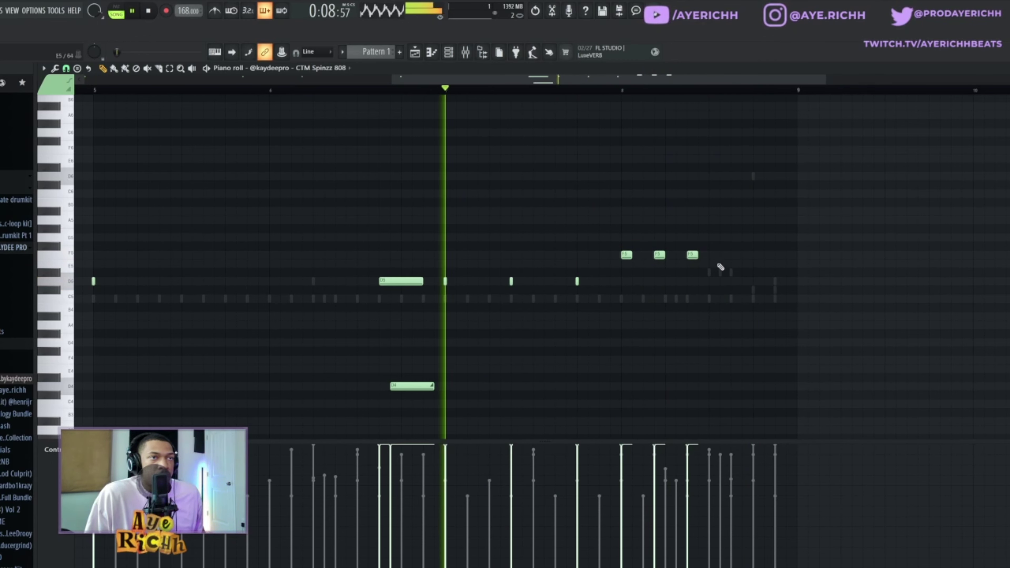
left_click_drag(624, 255, 694, 264)
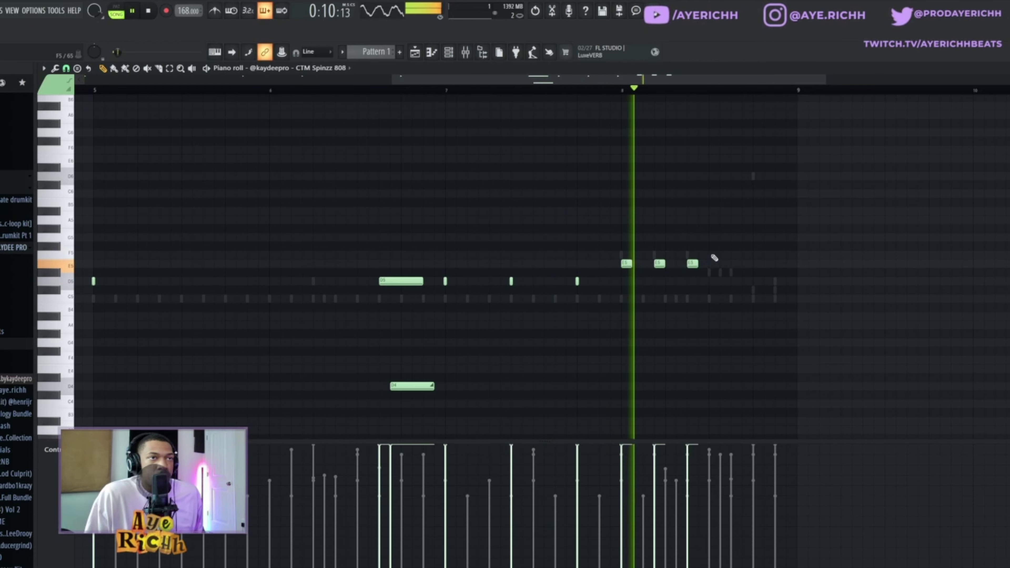
left_click(732, 255)
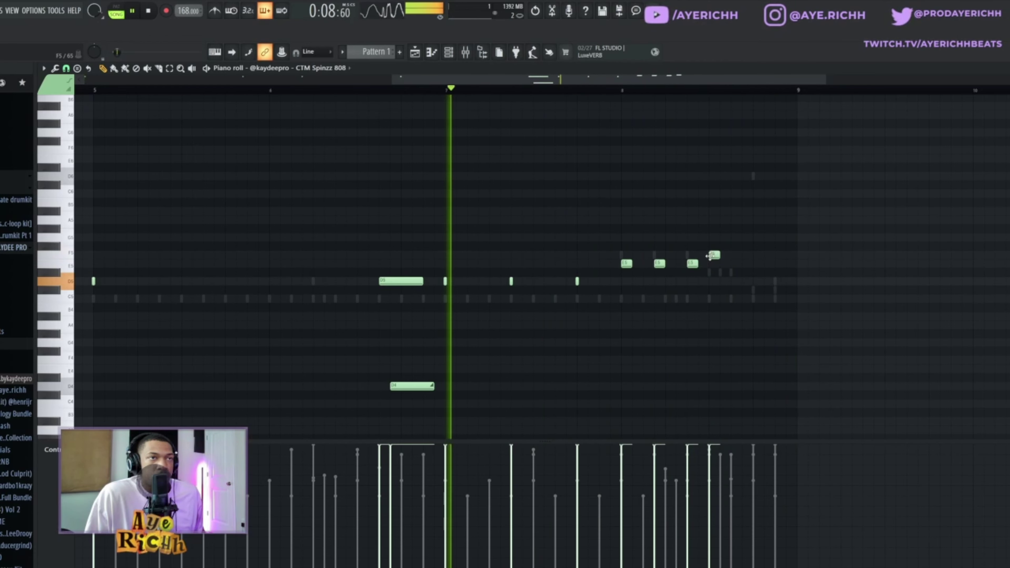
scroll(777, 291, "up", 2)
scroll(778, 293, "up", 1)
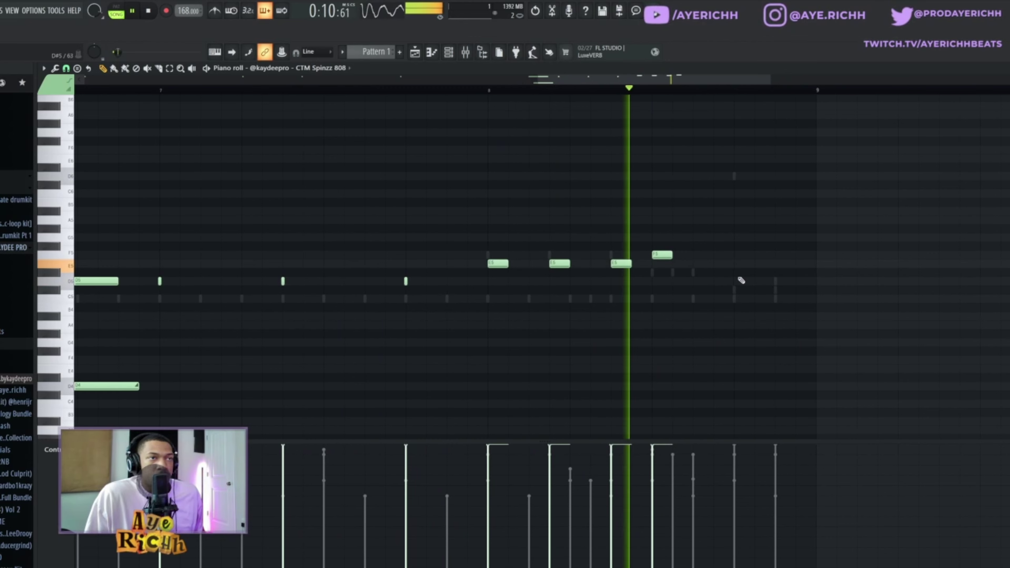
left_click(694, 254)
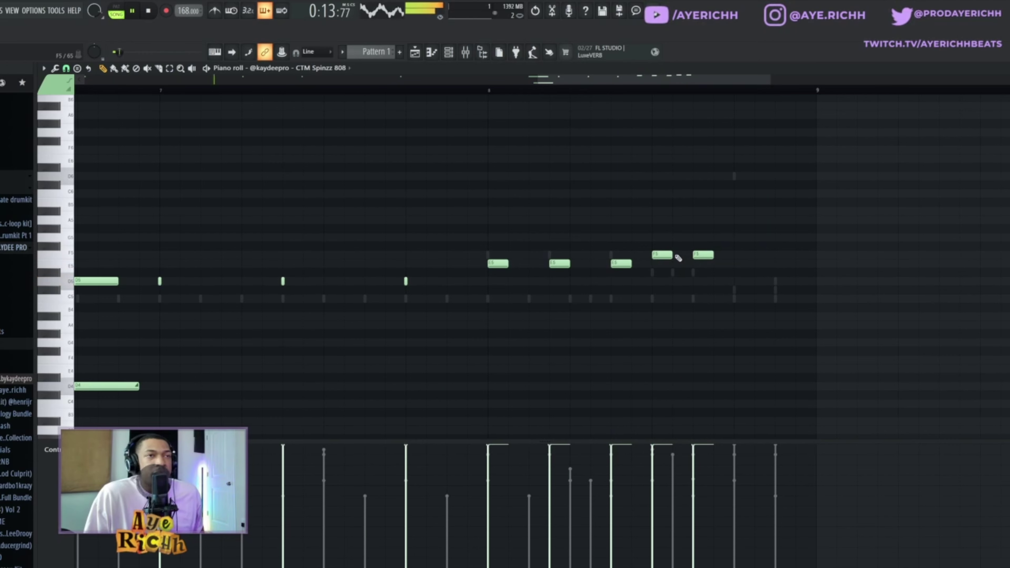
left_click(677, 256)
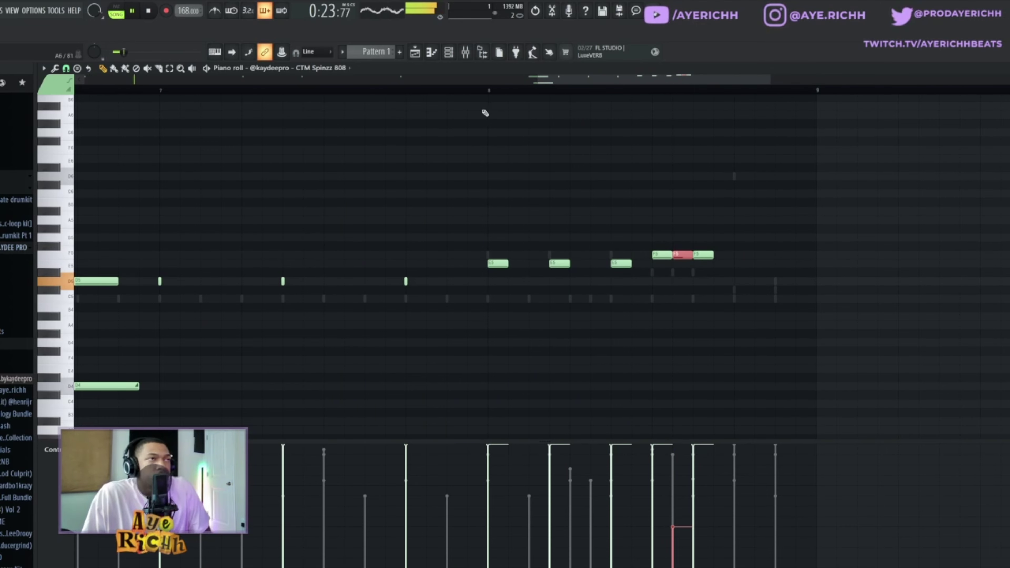
Unmute the rio clip kick channel alongside the two 808s and open its notes in the piano roll.
left_click(448, 52)
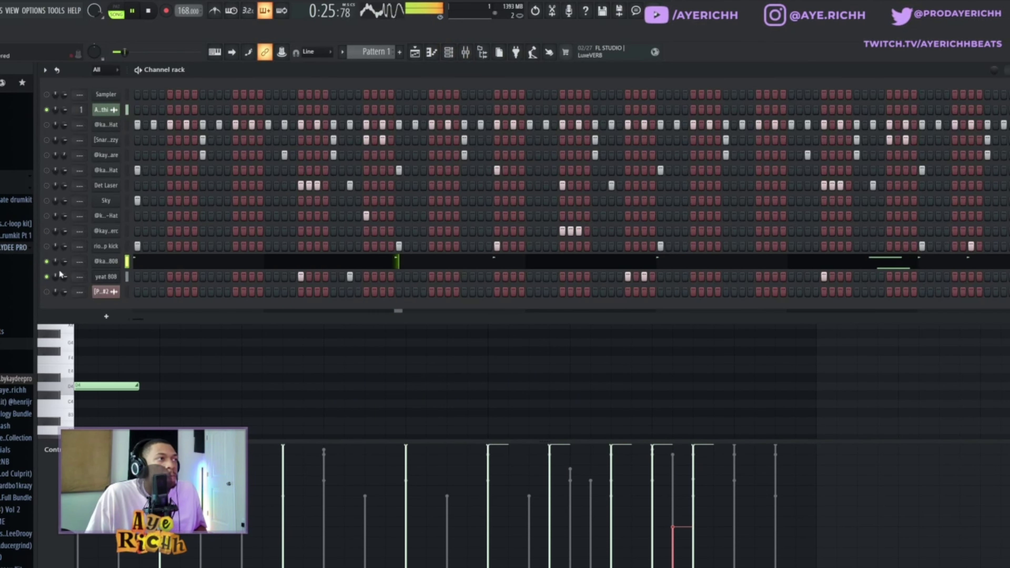
key("space")
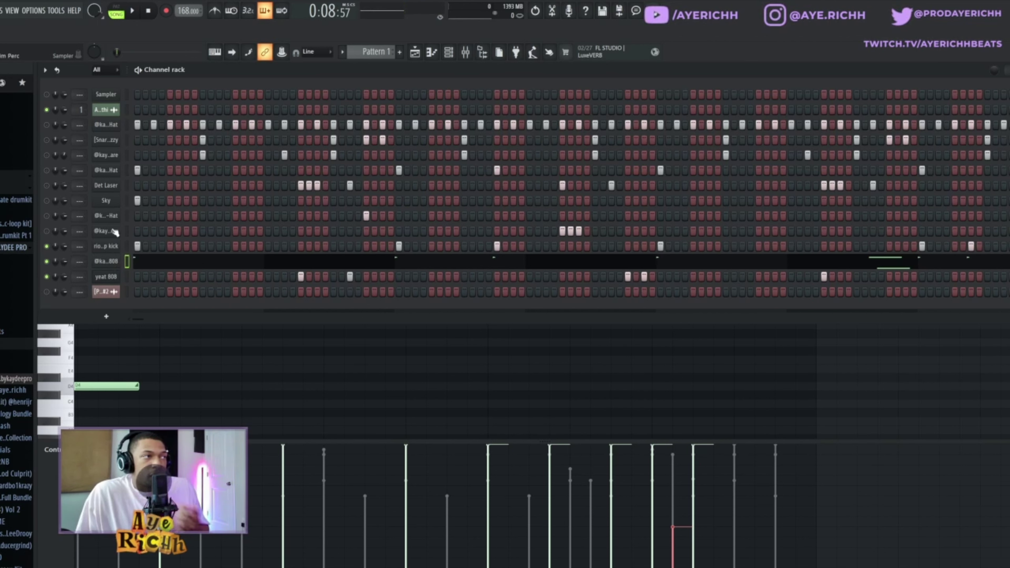
key("space")
left_click(148, 11)
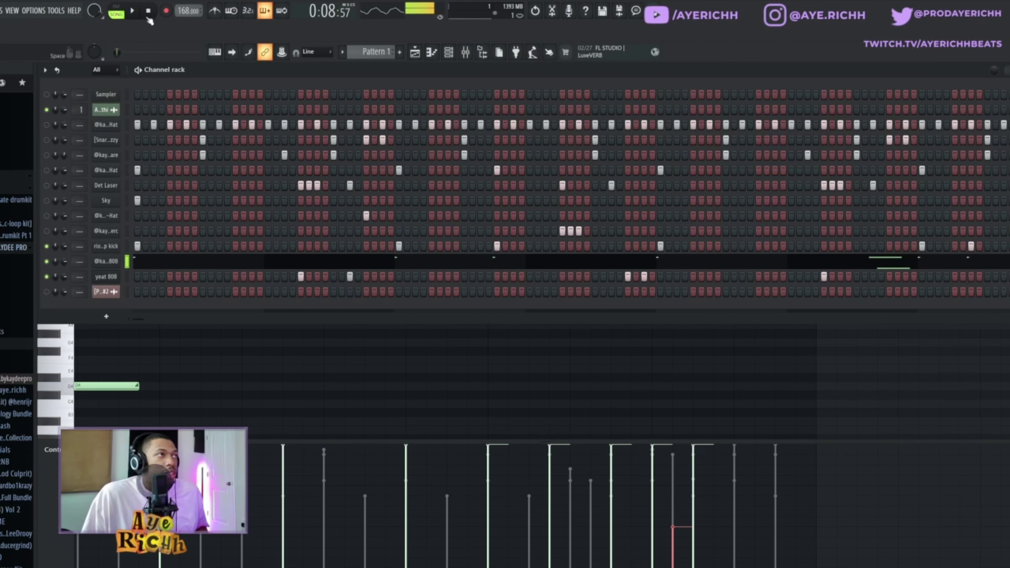
right_click(118, 253)
left_click(127, 247)
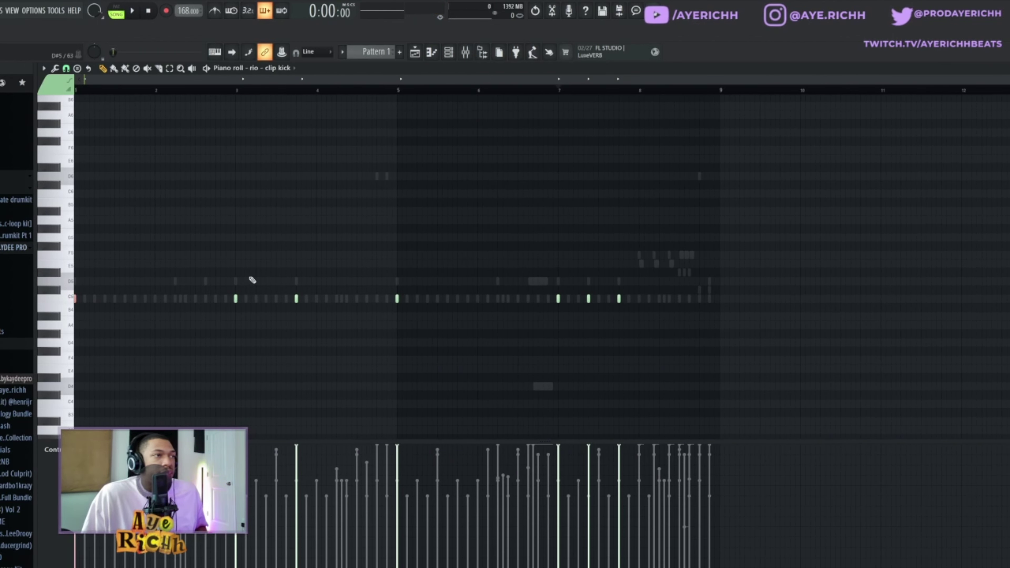
Highlight the rio clip kick notes up to bar 5, play the pattern with the 808s, and clear the selection.
left_click_drag(257, 278, 201, 340)
left_click_drag(334, 268, 269, 322)
left_click_drag(390, 285, 424, 337)
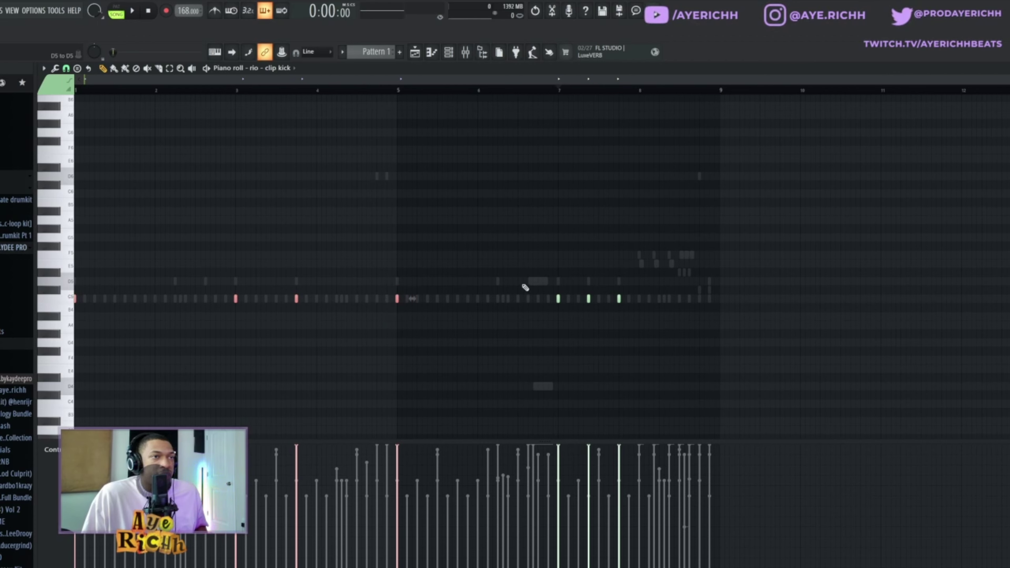
key("space")
key("ctrl+d")
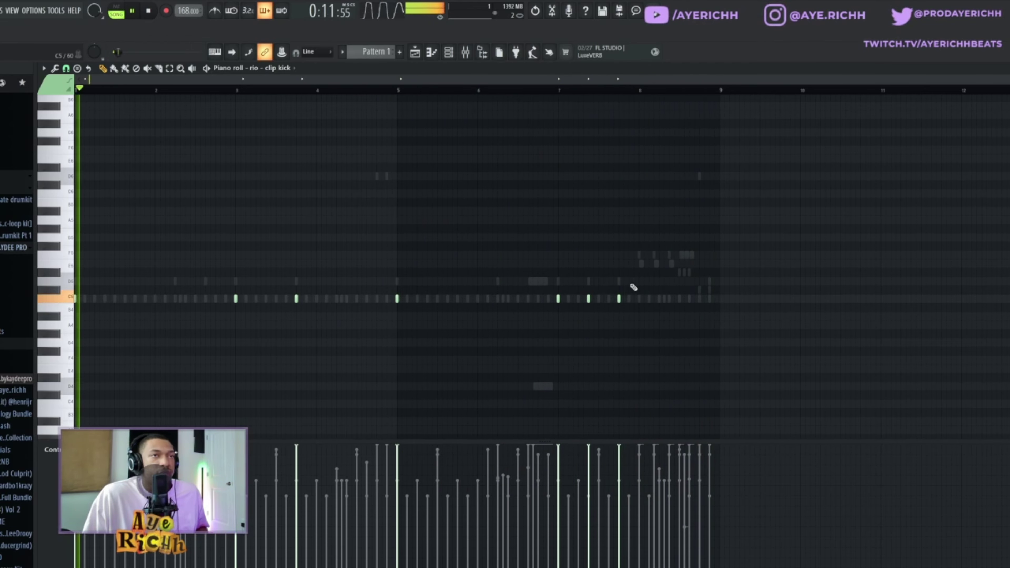
key("F6")
key("space")
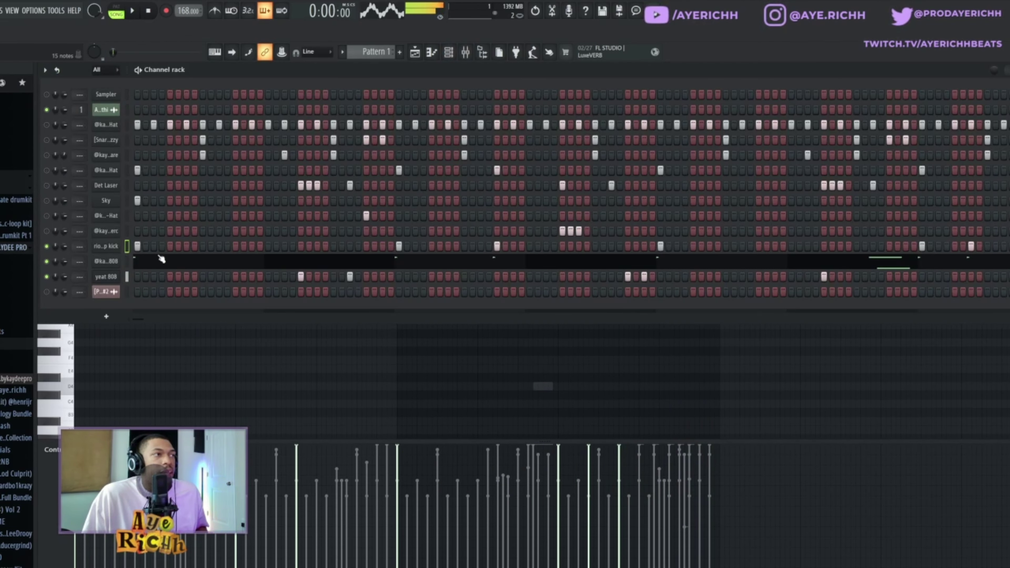
right_click(108, 259)
left_click(138, 308)
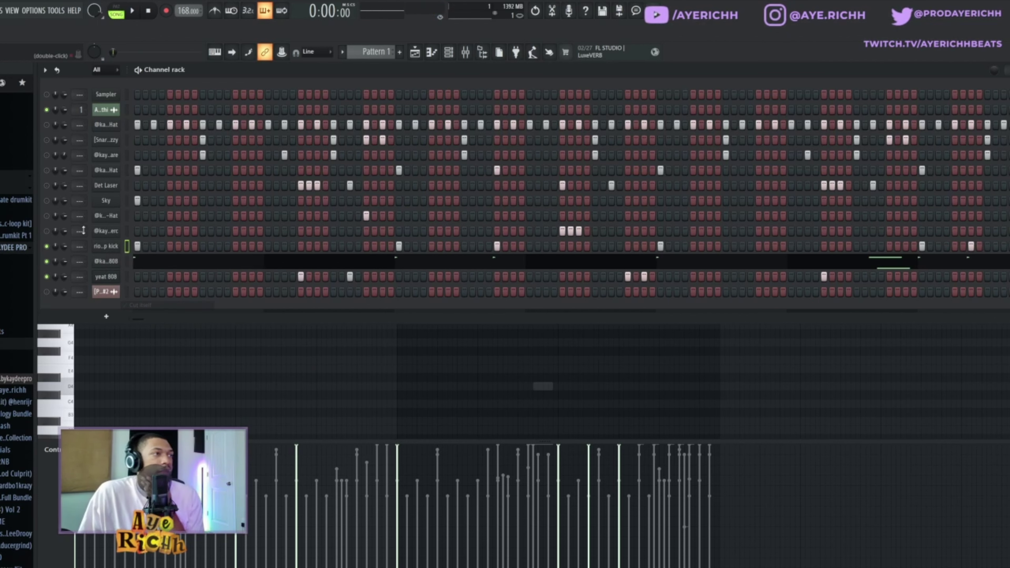
key("F6")
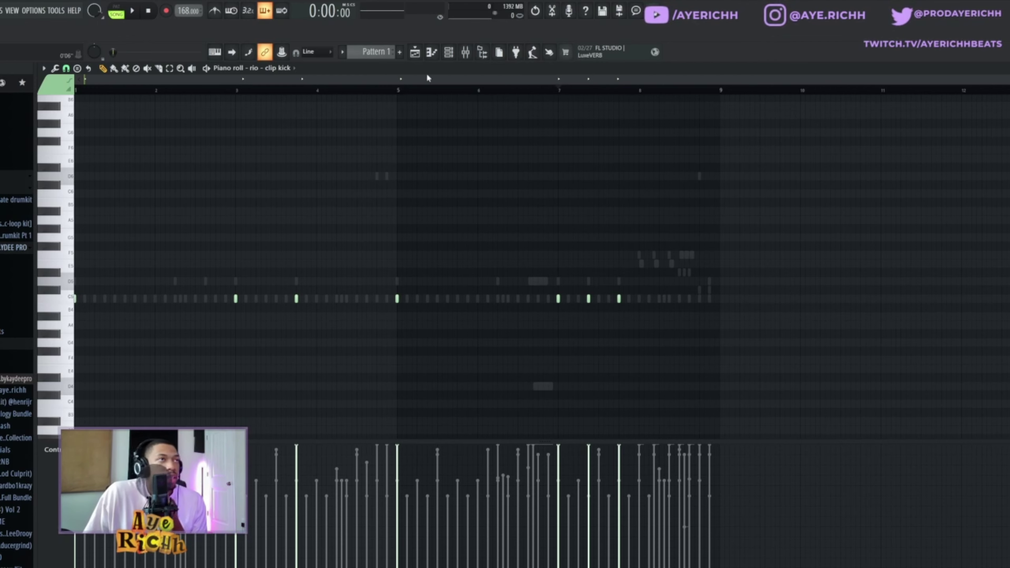
Examine the CTM Spinzz 808 notes and the yeat 808 notes in the piano roll.
left_click(431, 52)
right_click(119, 258)
left_click(148, 259)
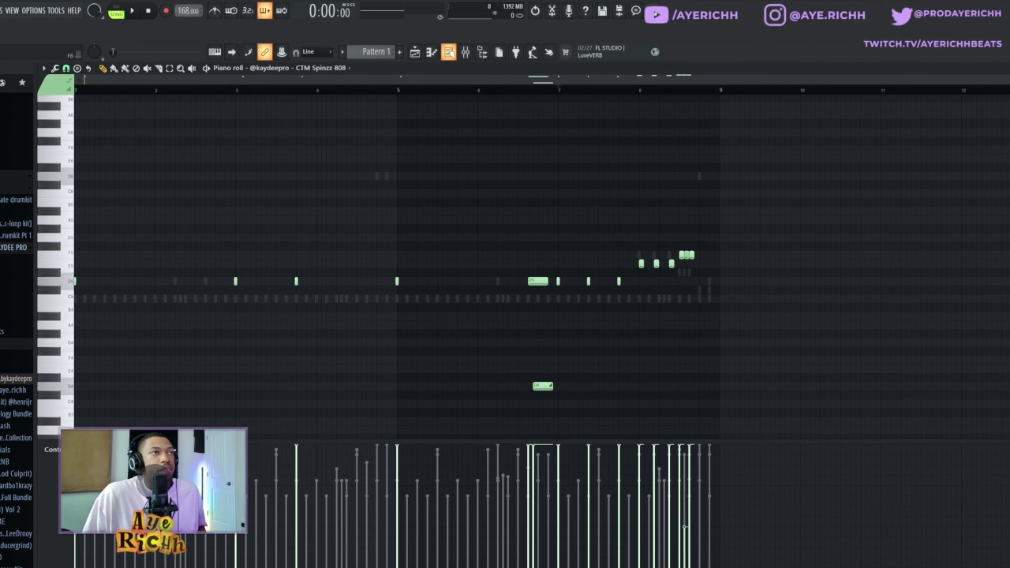
key("F6")
left_click(105, 276)
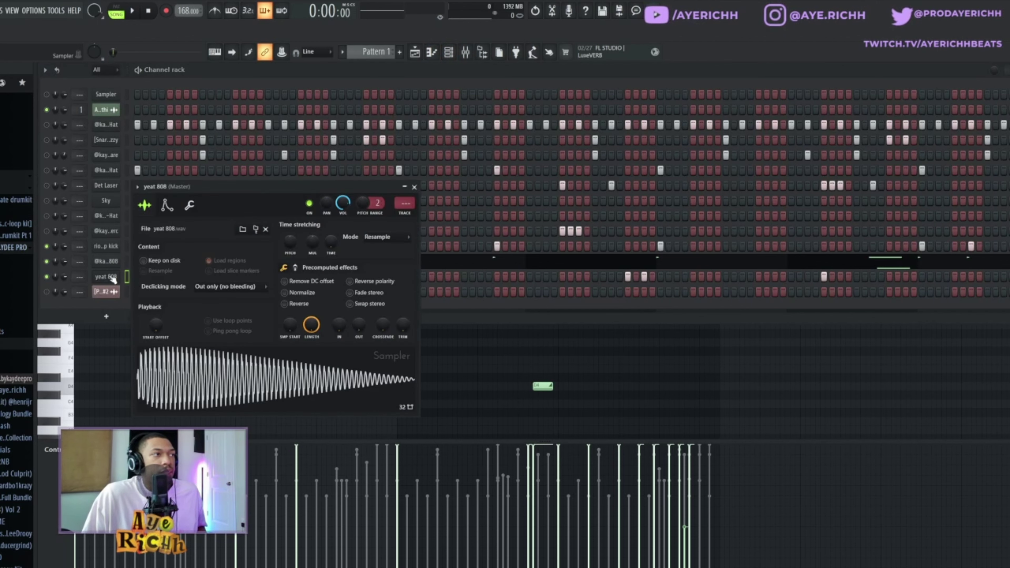
right_click(116, 275)
left_click(159, 275)
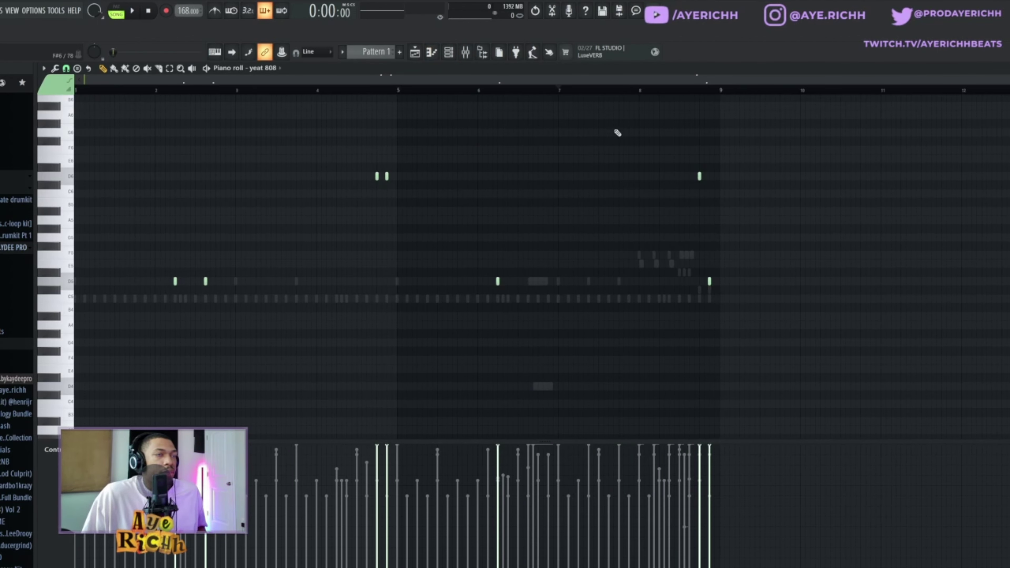
Unmute the melody, all drum channels and both 808s in the channel rack and play the full beat.
left_click(448, 54)
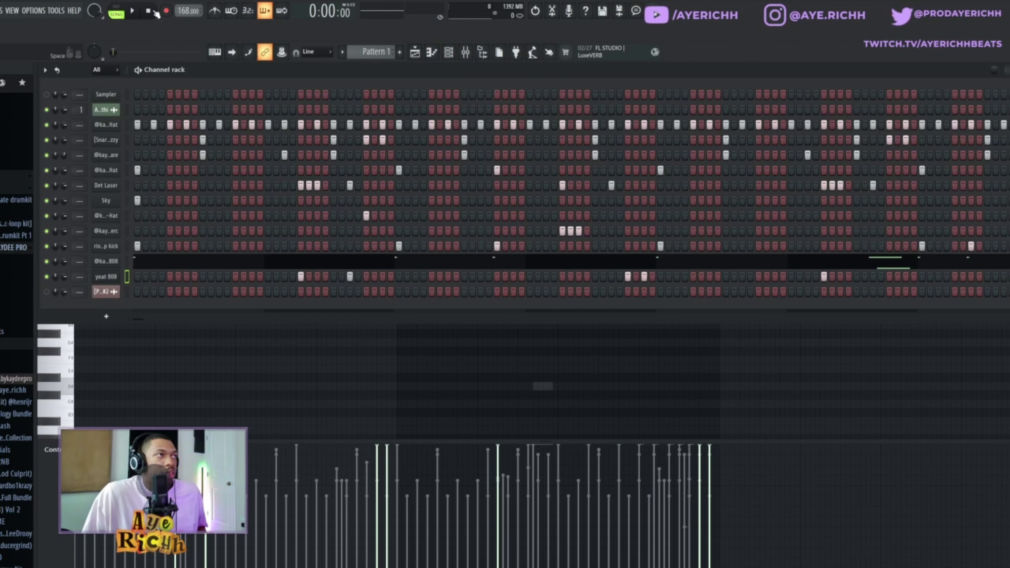
key("space")
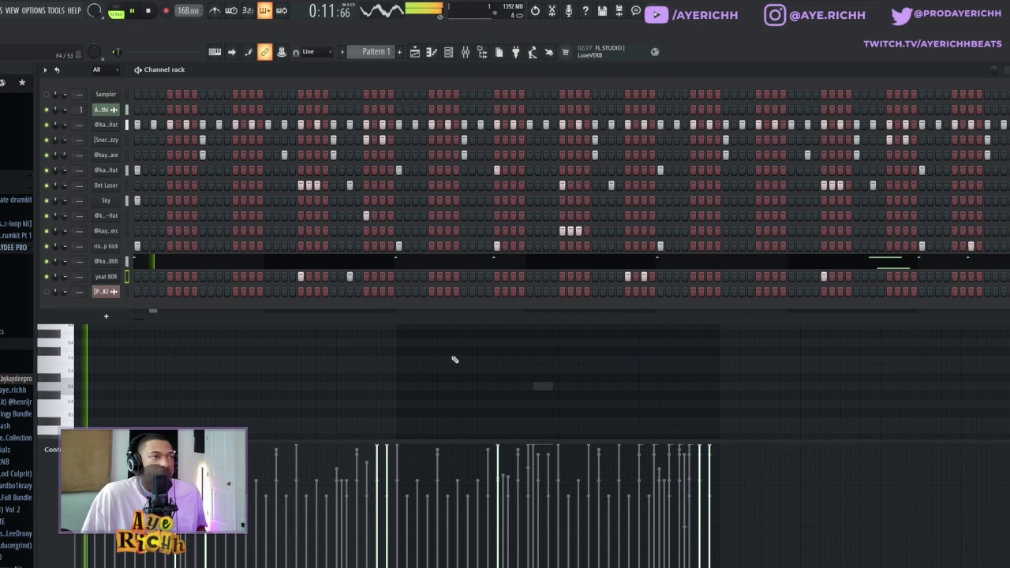
key("space")
Enable every channel and route the drum and 808 channels to their own mixer tracks, 5 to 15.
right_click(47, 277)
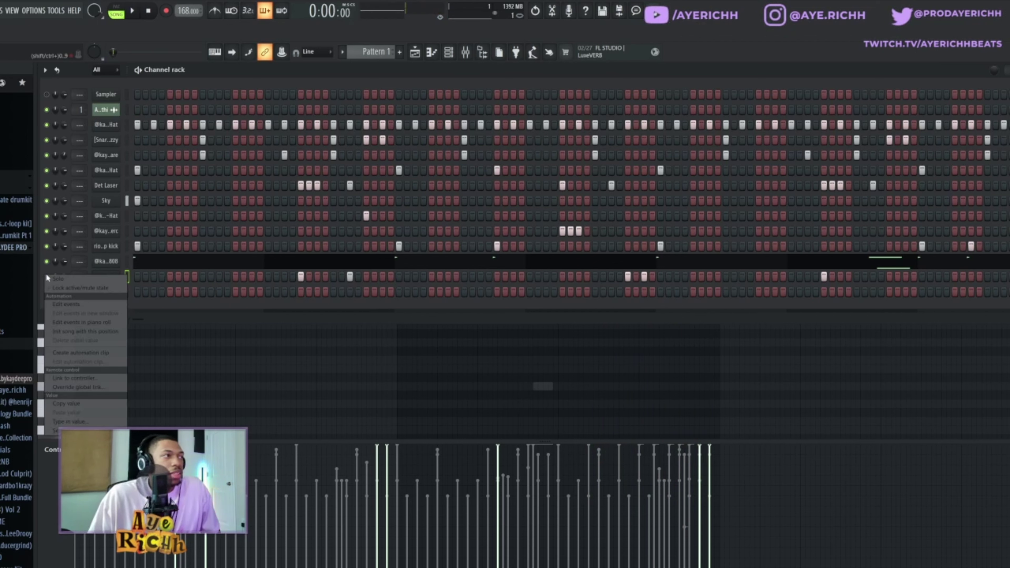
right_click(46, 277)
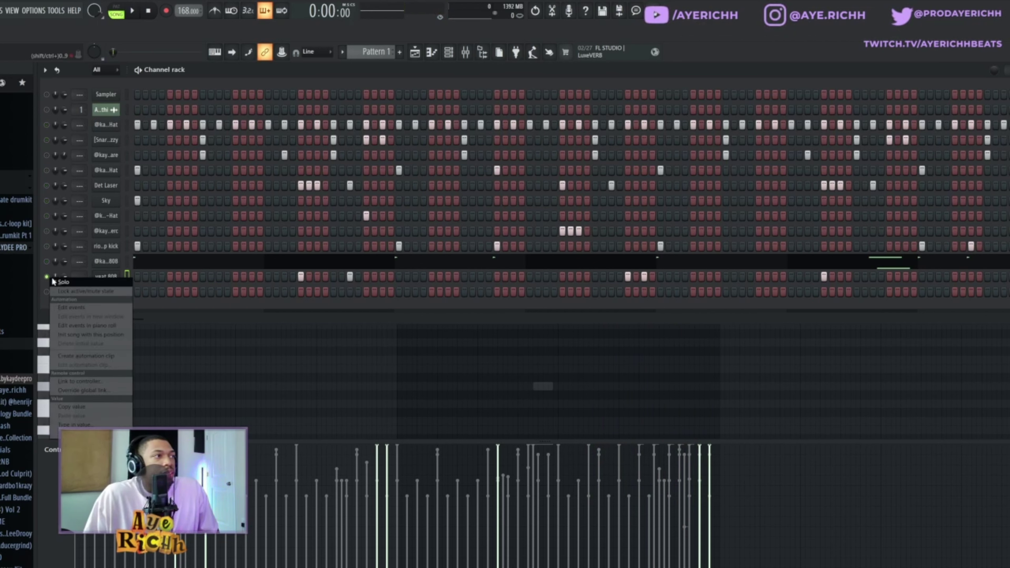
key("ctrl+l")
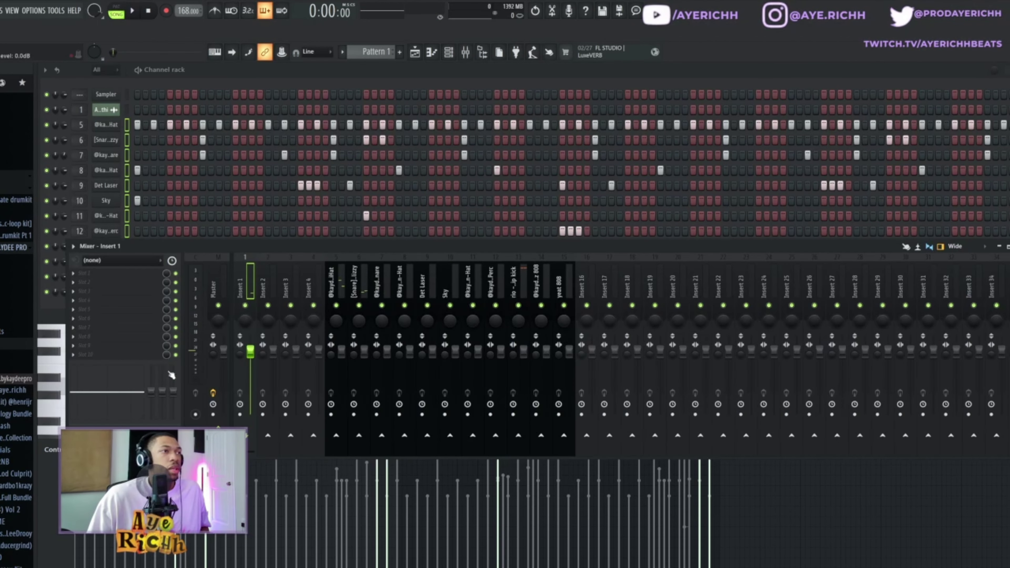
Add Fruity parametric EQ 2 to mixer Insert 1 with the "40Hz + 18kHz cut" preset and play it back.
left_click(85, 309)
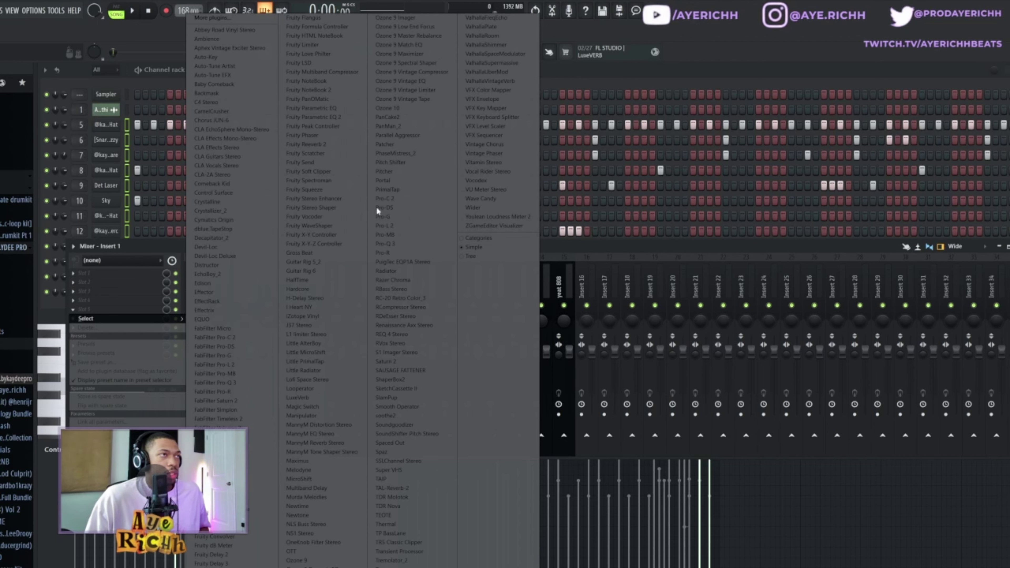
left_click(340, 117)
left_click(341, 94)
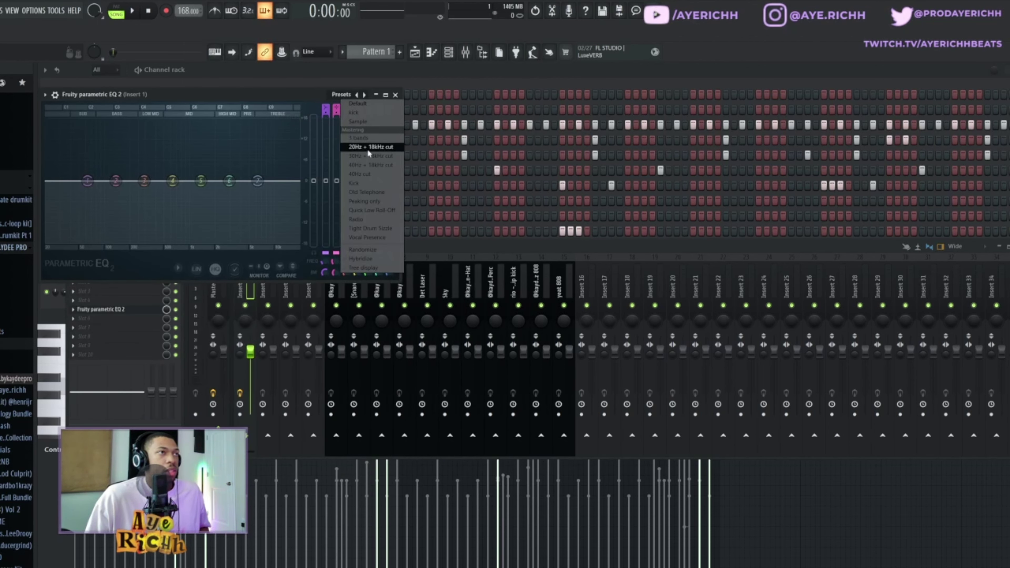
left_click(370, 165)
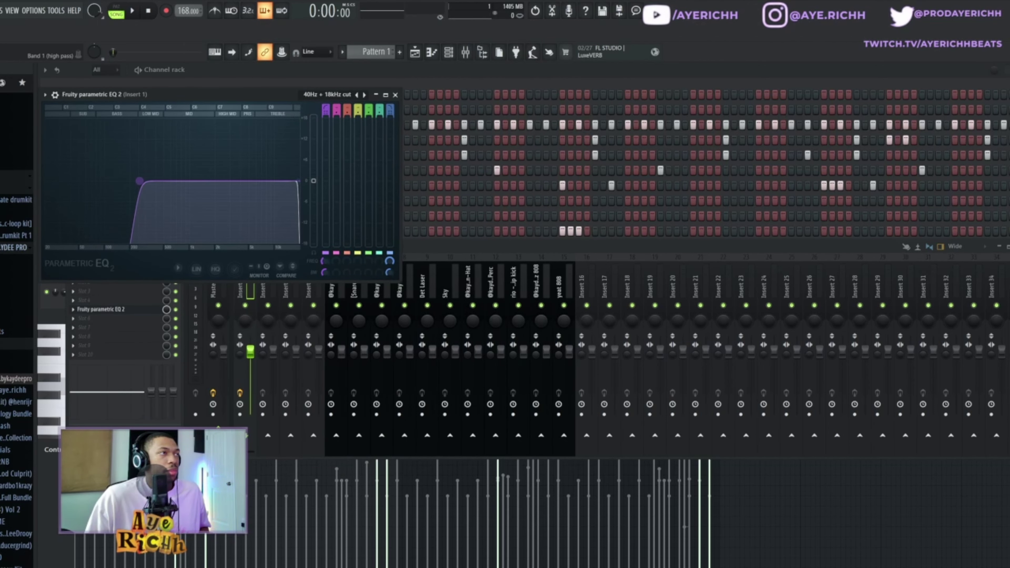
key("space")
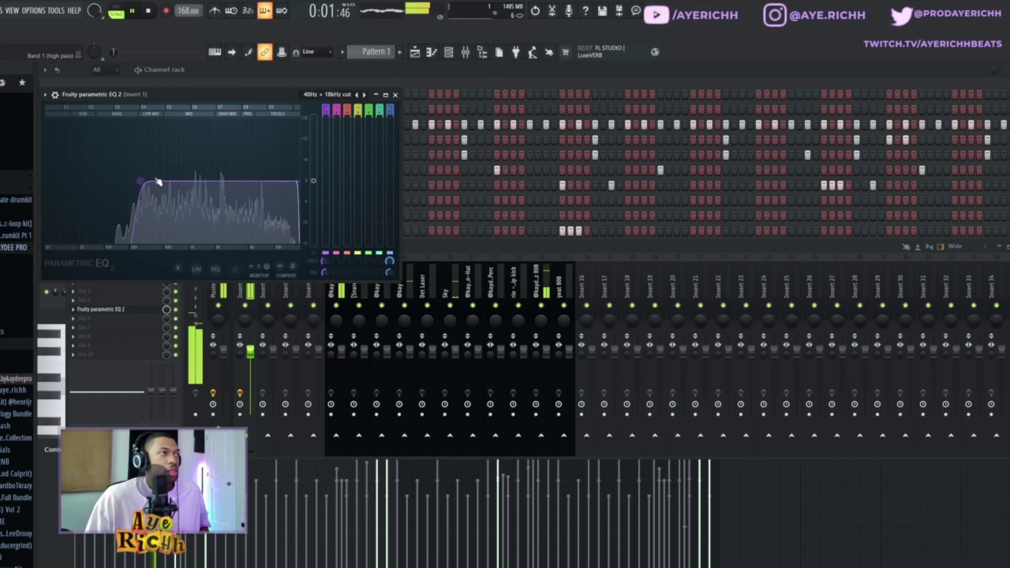
left_click(396, 95)
key("space")
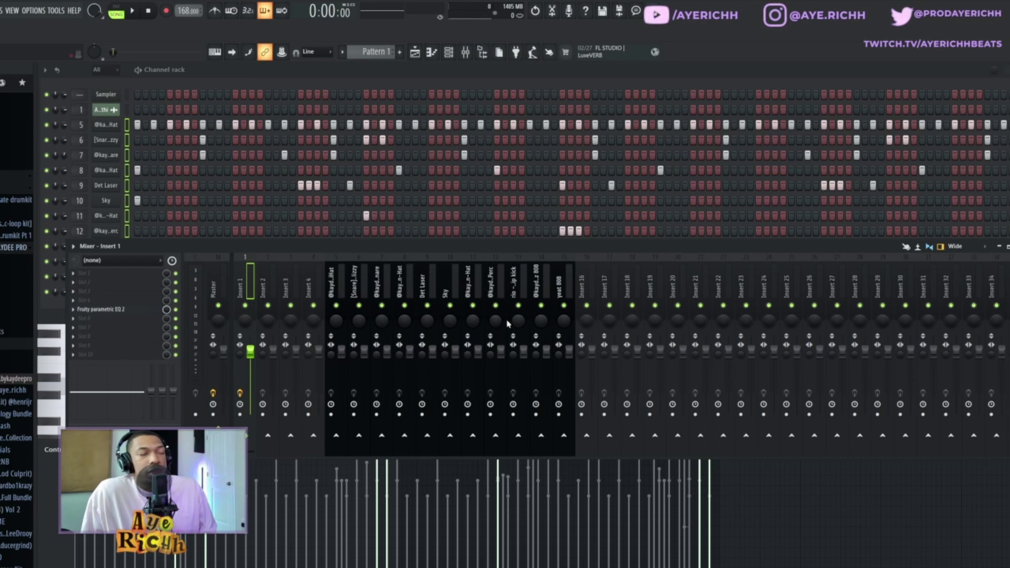
Adjust the stereo separation of the Master mixer track towards merged.
left_click(216, 361)
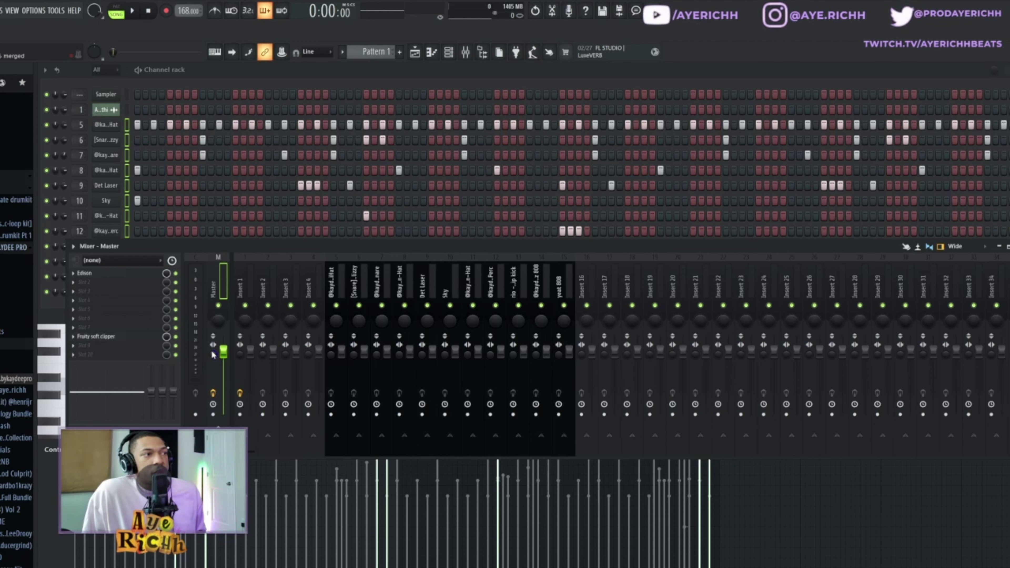
left_click_drag(211, 356, 211, 346)
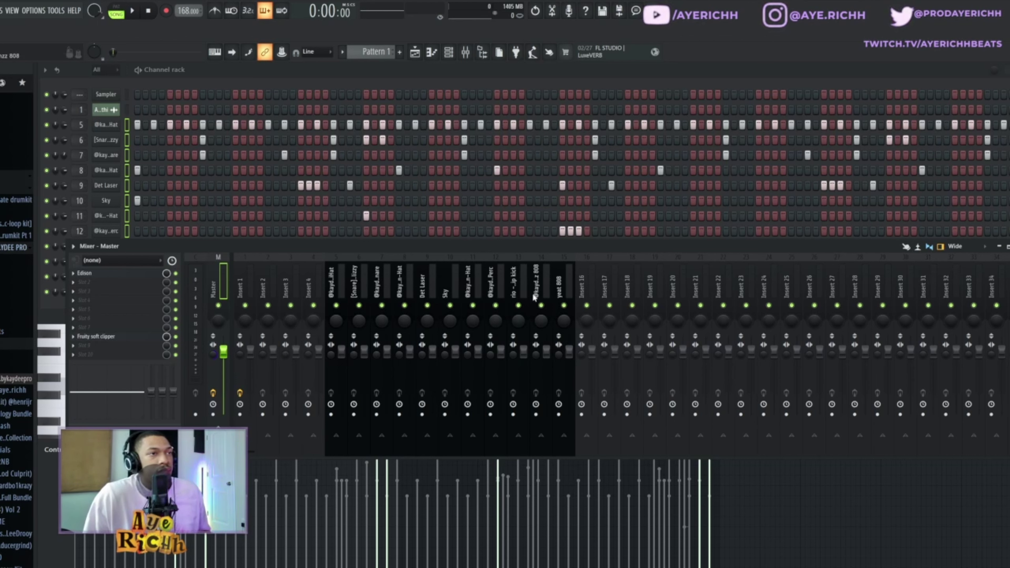
Leave only Insert 1 and rio clip kick audible during playback and add Fruity soft clipper to the kick's mixer track.
right_click(245, 305)
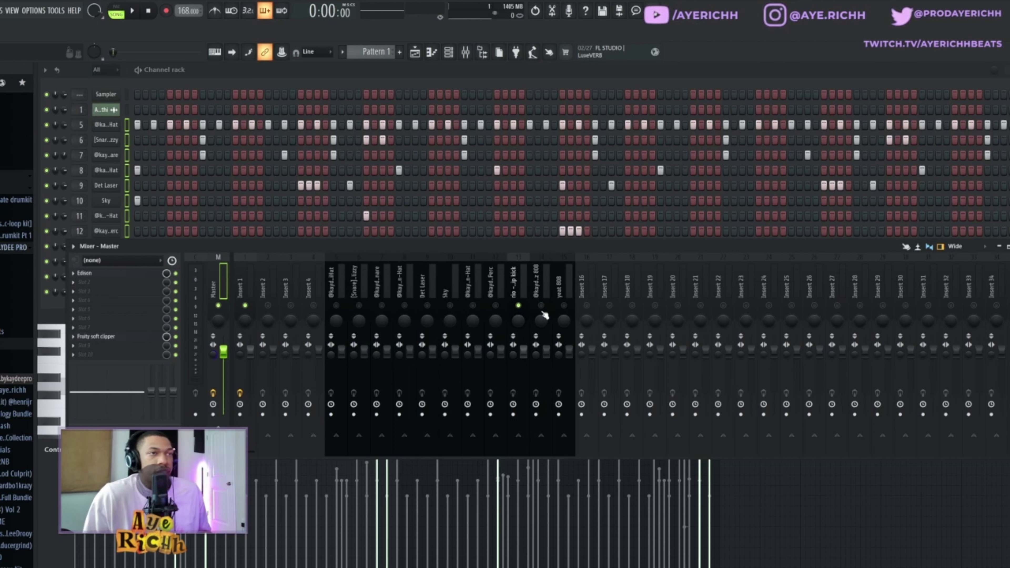
key("space")
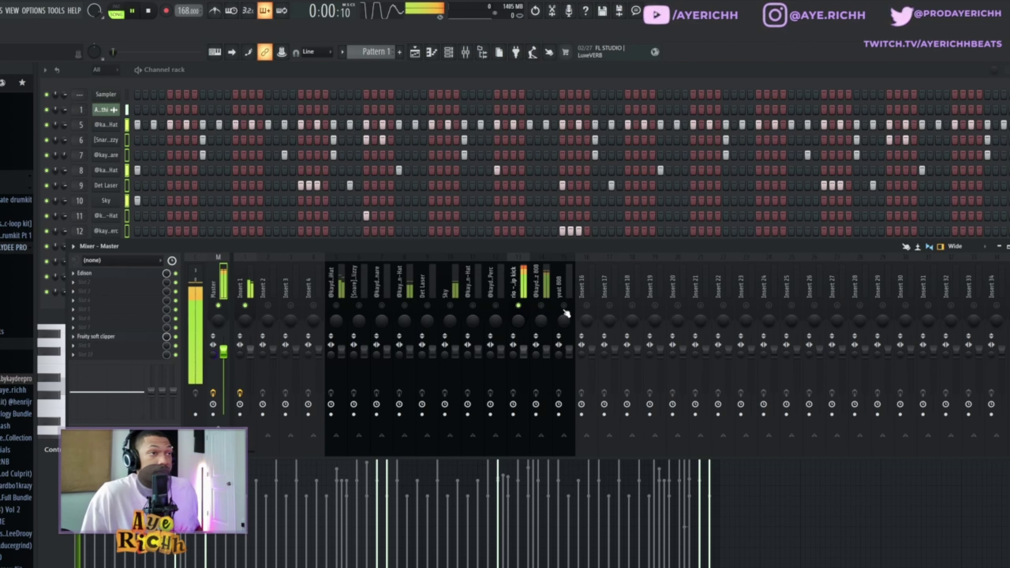
left_click(513, 356)
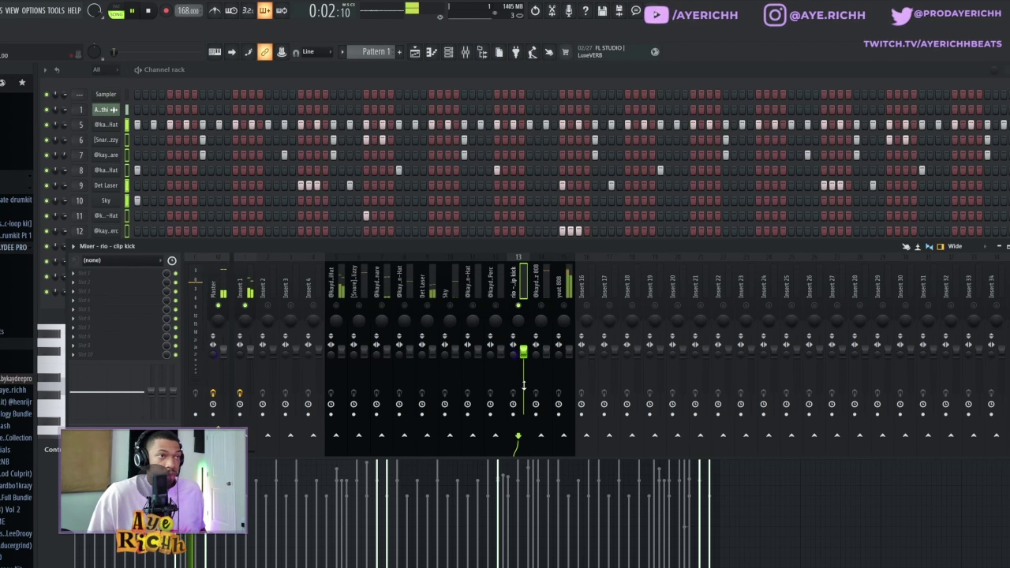
left_click(96, 319)
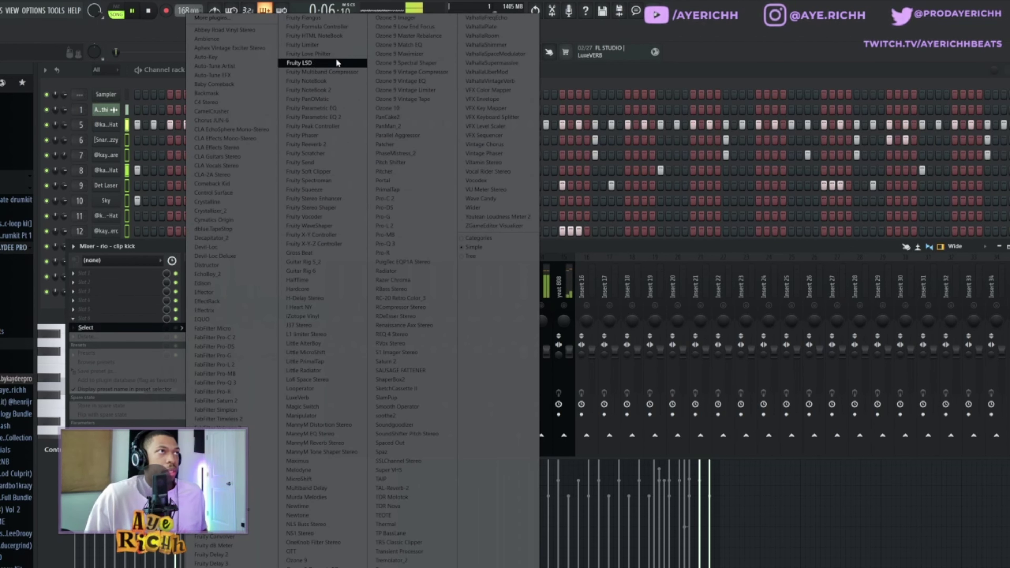
left_click(299, 172)
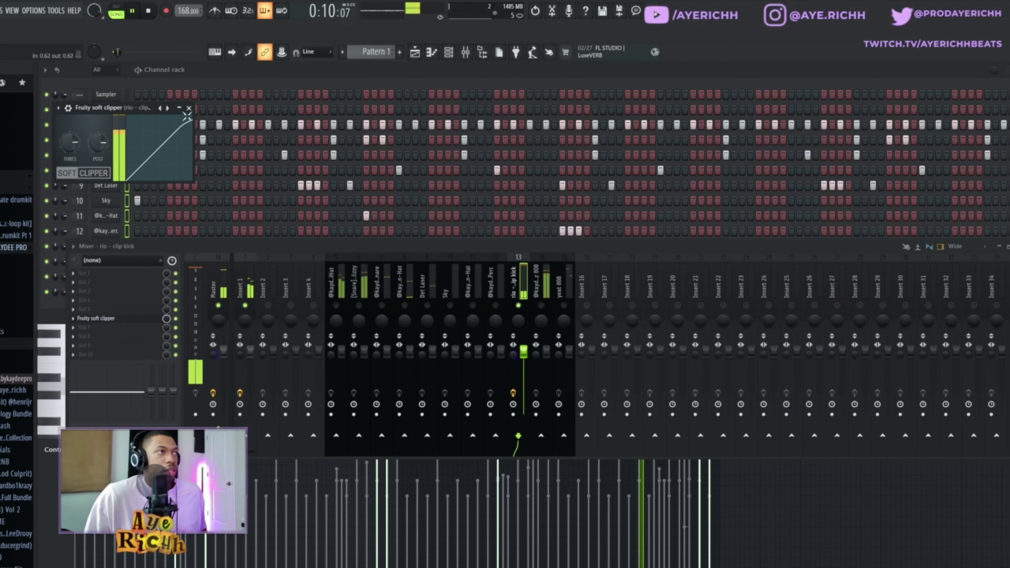
Close the kick's Fruity soft clipper and view the effects loaded on the Master mixer track.
key("Escape")
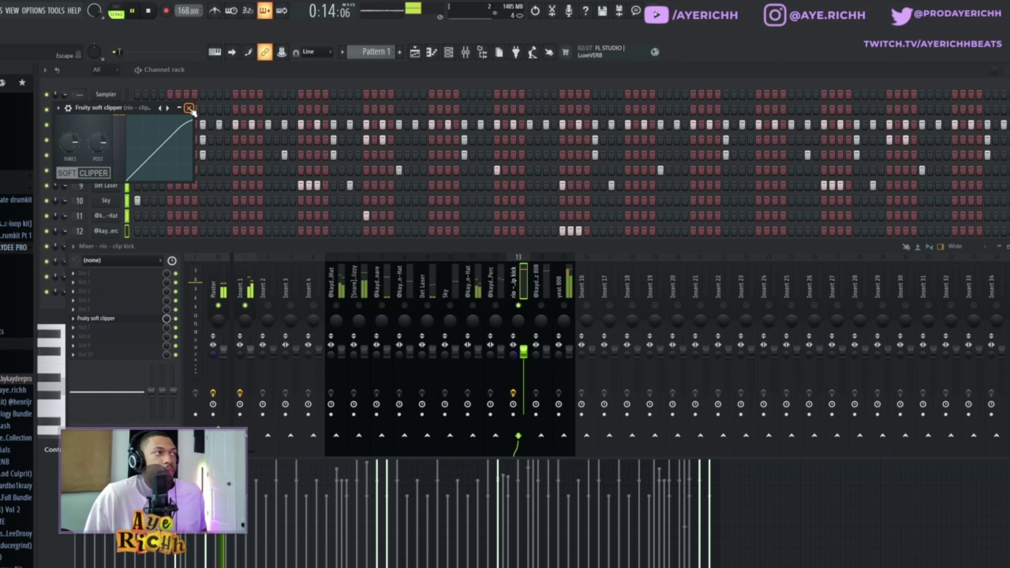
left_click(189, 109)
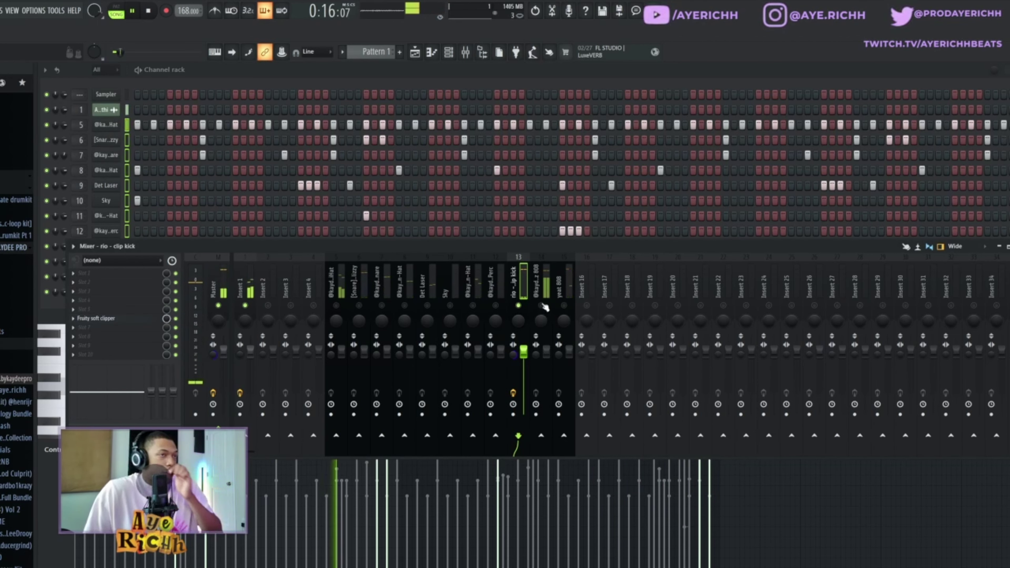
left_click(217, 286)
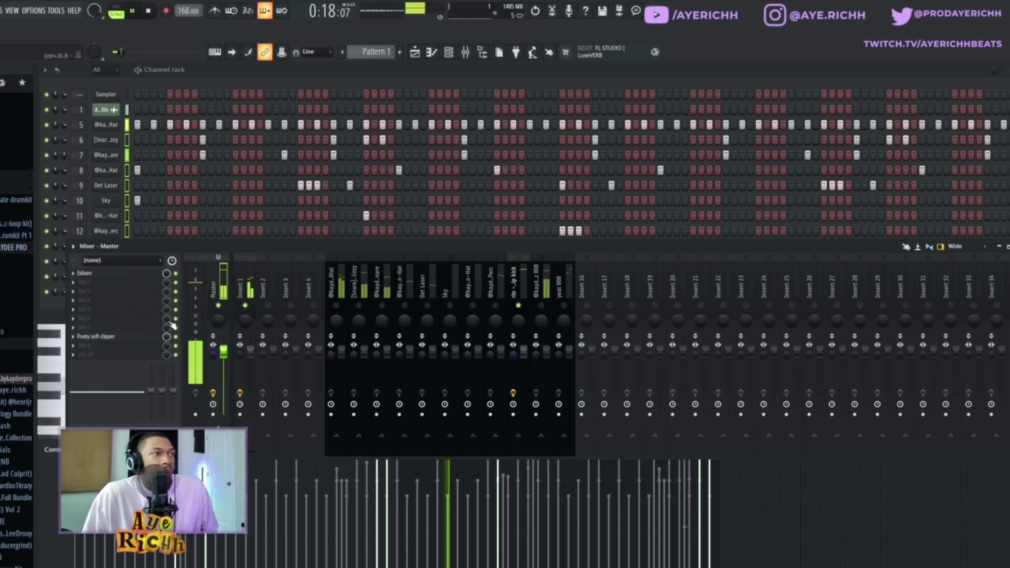
Unmute the CTM Spinzz 808 mixer track and add Fruity Limiter with the "Max loudness except noise" preset and raised gain.
left_click(535, 291)
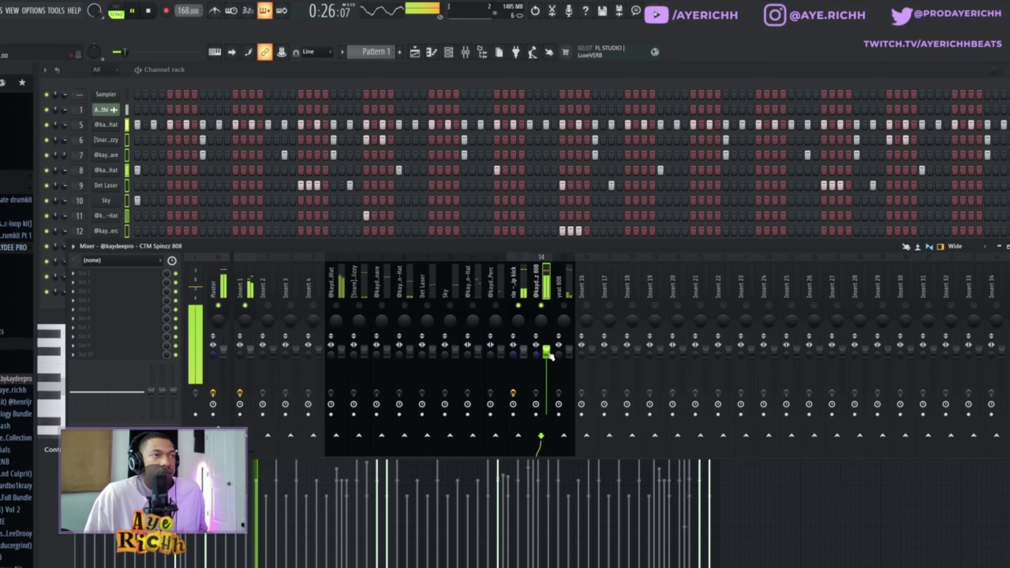
left_click(113, 321)
mouse_move(113, 326)
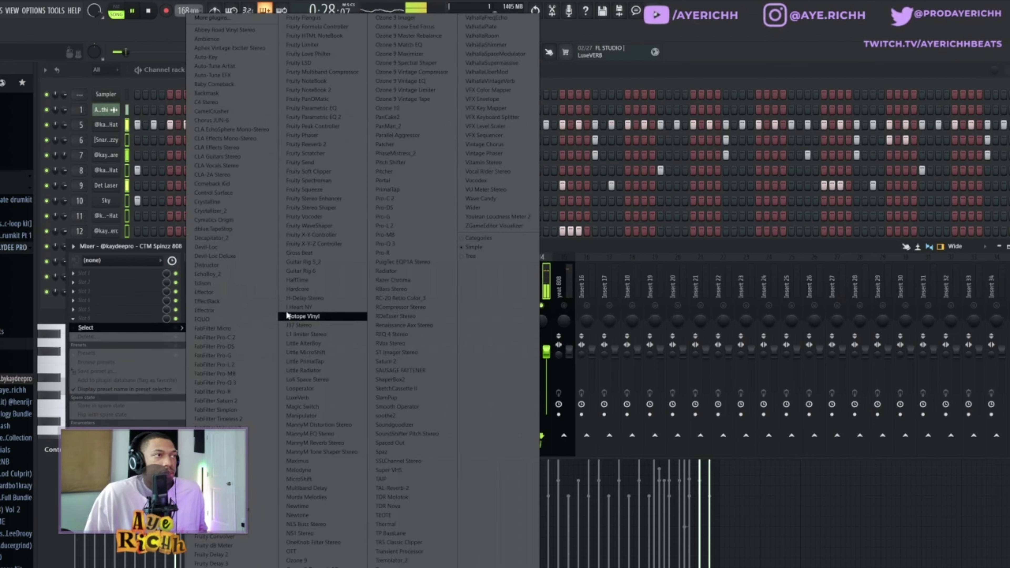
left_click(302, 44)
left_click_drag(259, 143, 447, 156)
left_click(526, 147)
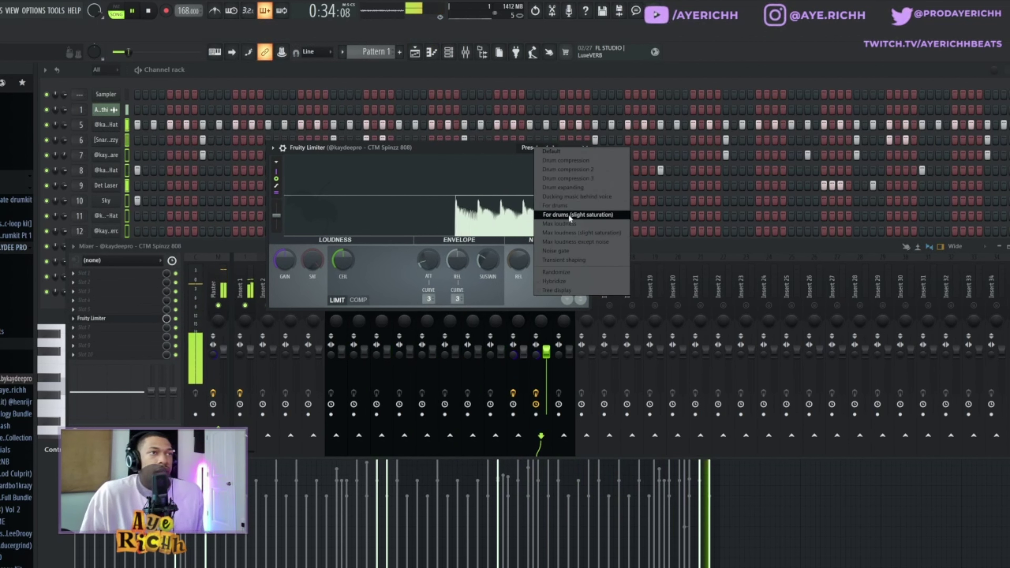
left_click(582, 242)
left_click_drag(284, 260, 284, 239)
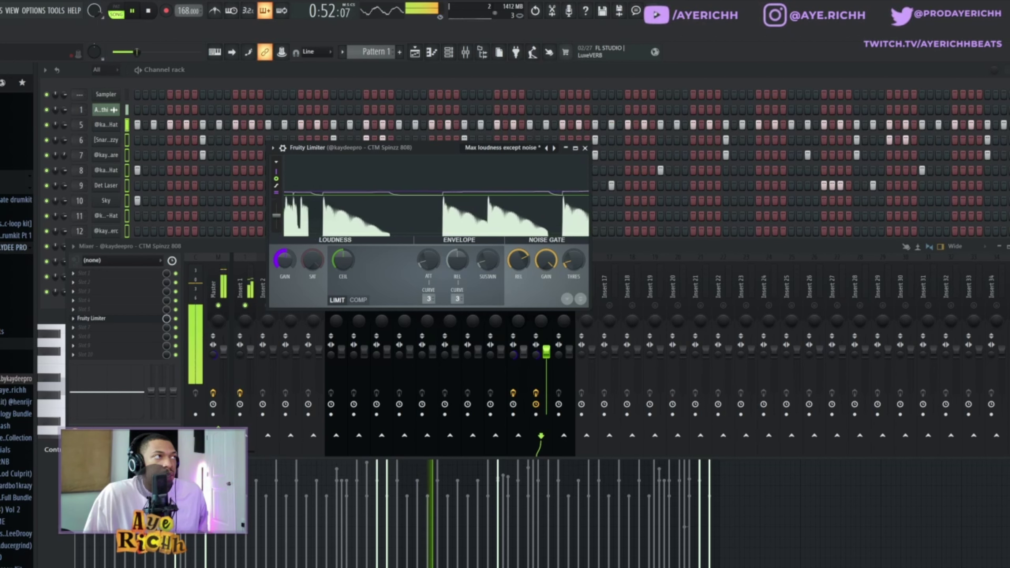
left_click(585, 148)
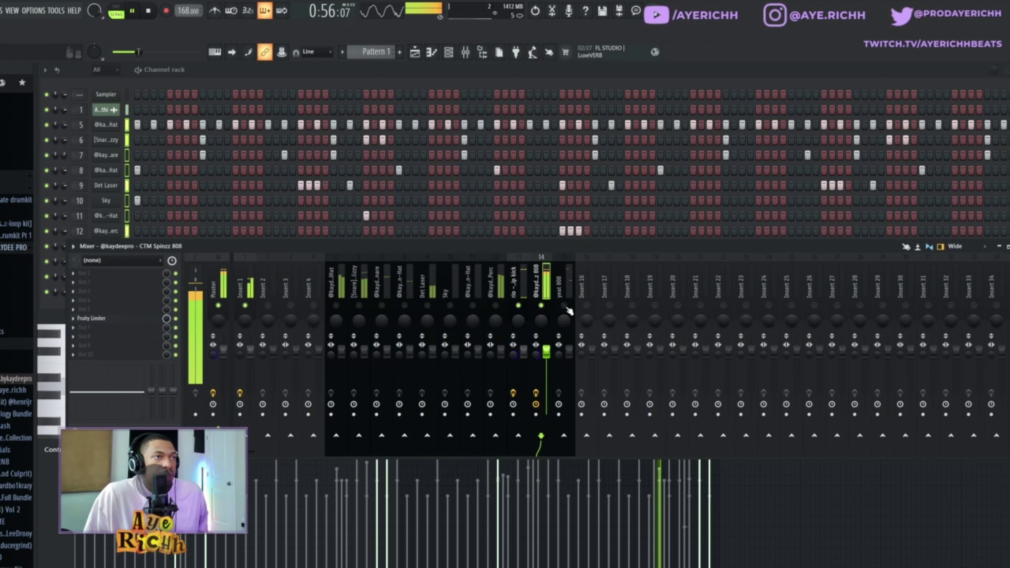
Unmute the yeat 808 mixer track, stop playback and open the yeat 808 channel in the piano roll.
left_click(558, 333)
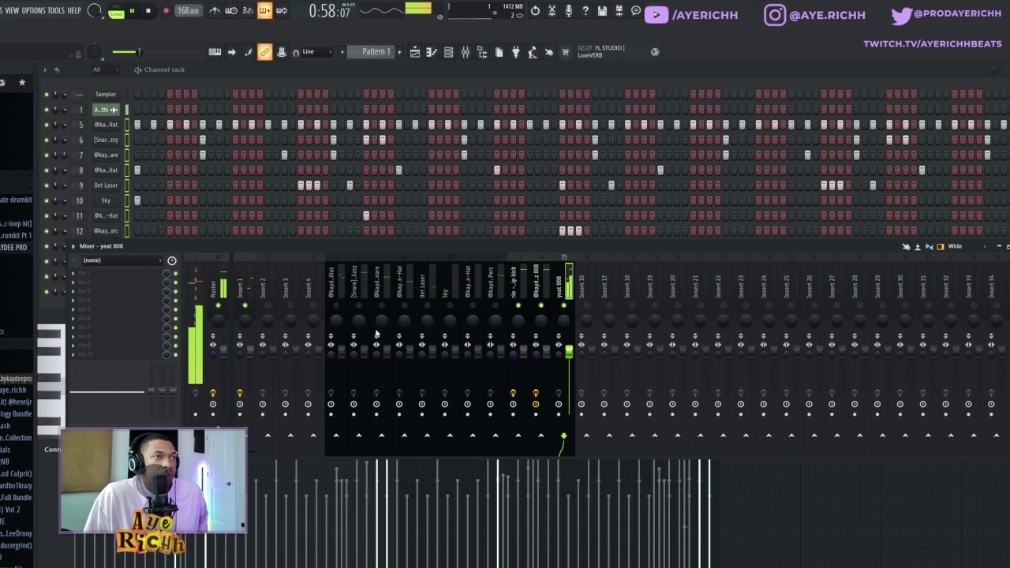
key("space")
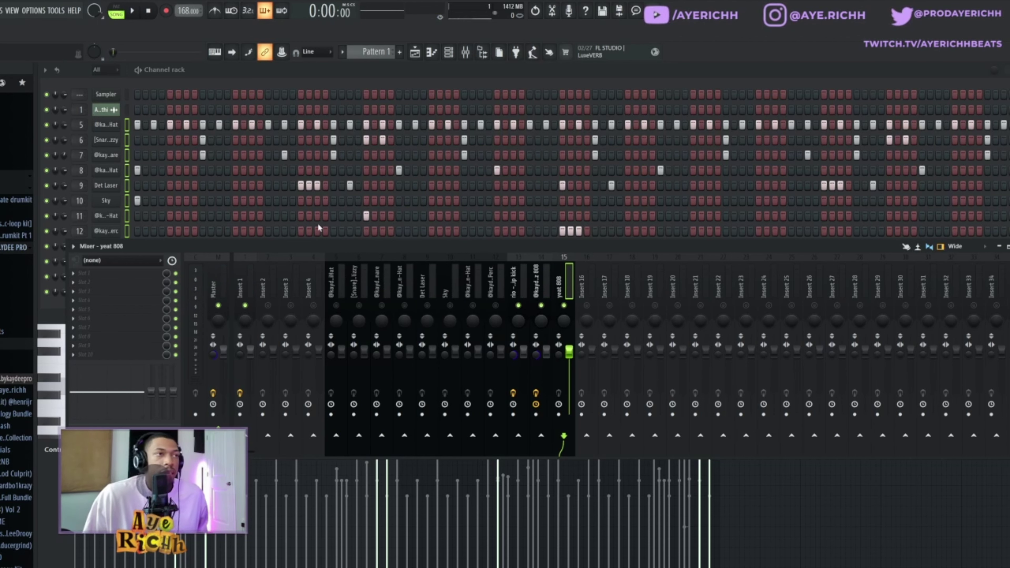
left_click(282, 81)
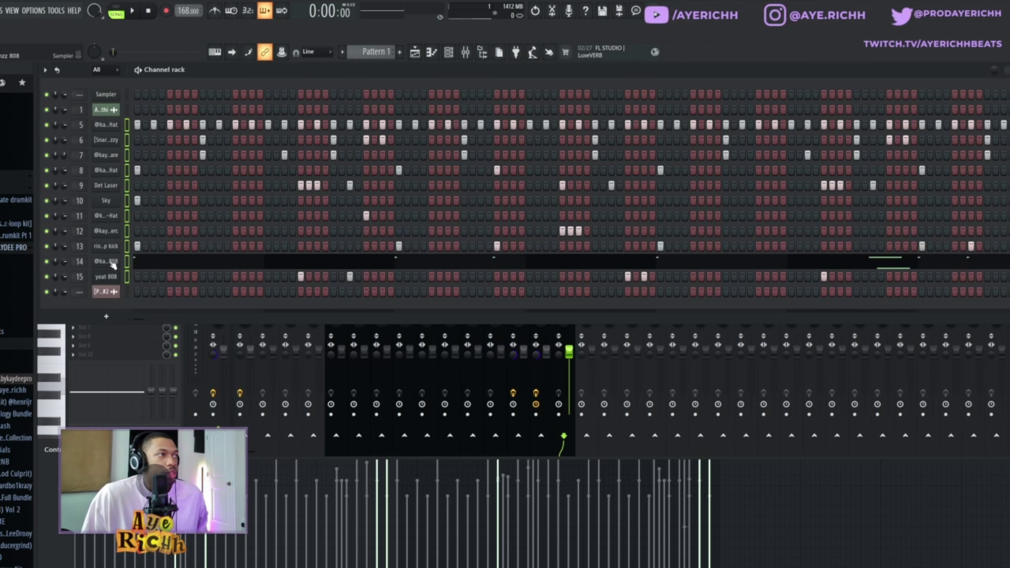
right_click(114, 281)
right_click(114, 280)
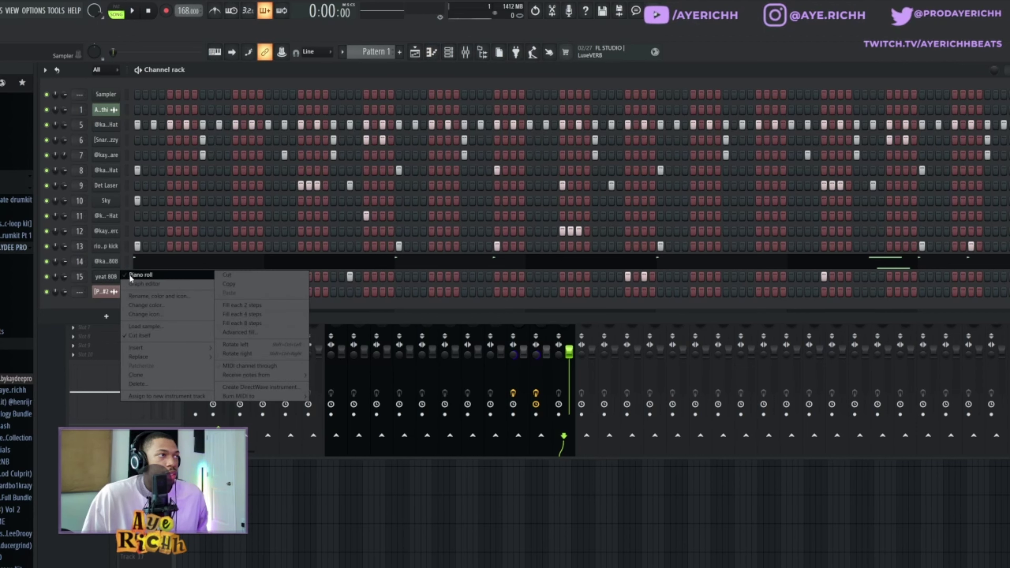
left_click(135, 277)
Display the note pan values of the yeat 808 notes and select groups of notes to examine their panning.
key("ctrl+a")
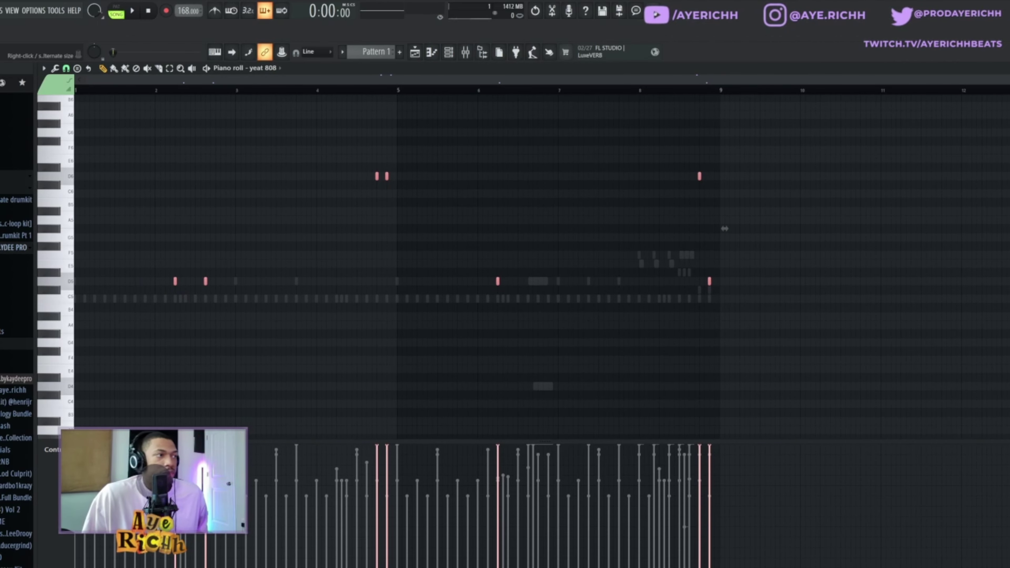
left_click_drag(153, 441, 153, 182)
left_click(53, 191)
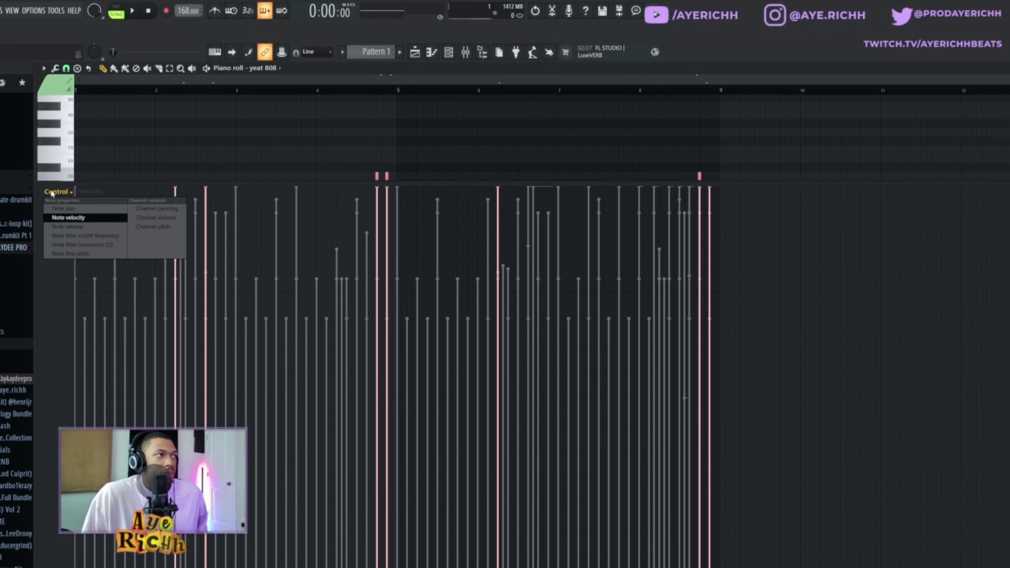
left_click(62, 208)
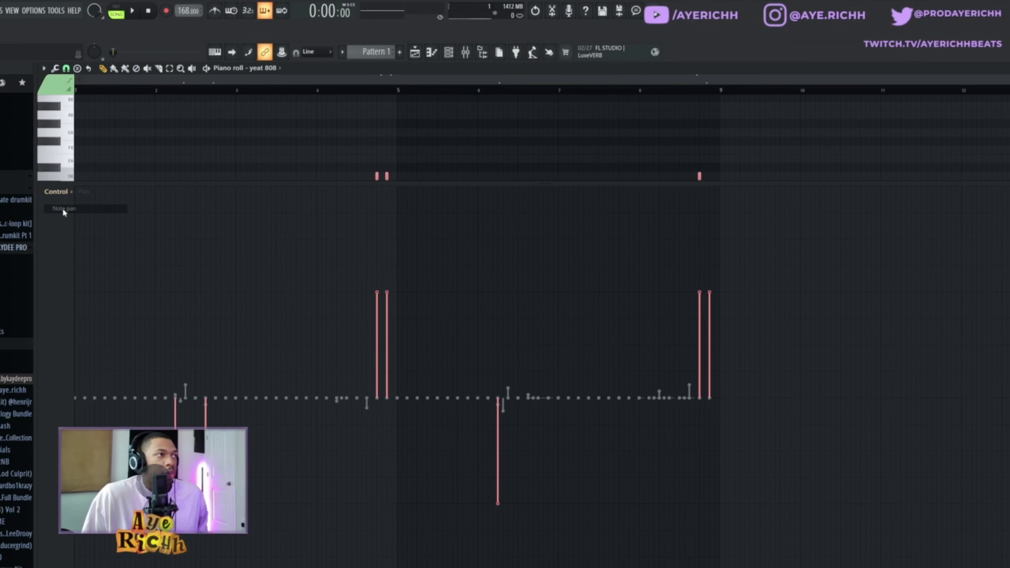
left_click_drag(95, 182, 98, 488)
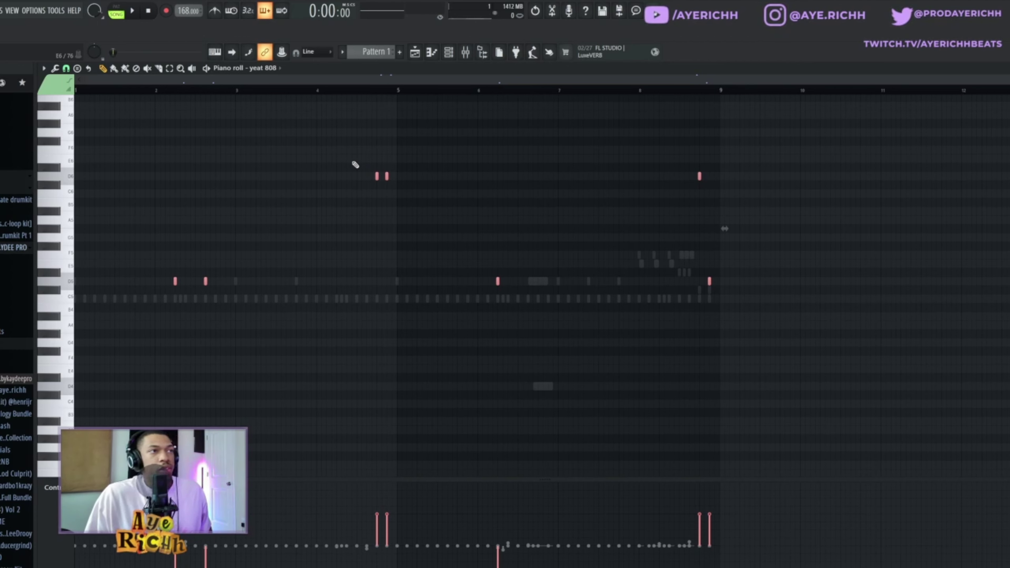
left_click_drag(358, 163, 542, 346)
left_click_drag(618, 119, 761, 341)
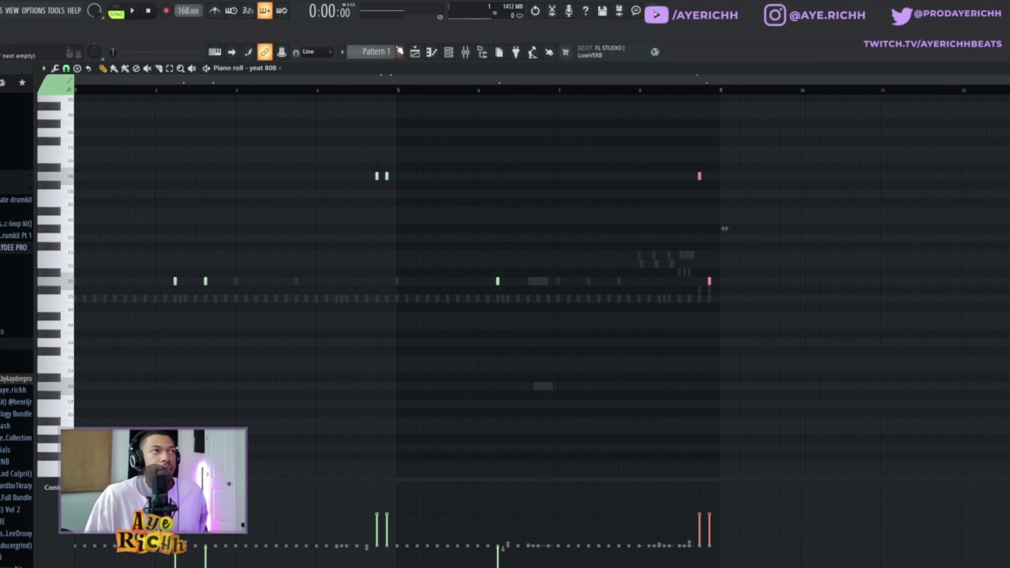
Add Fruity soft clipper to the yeat 808 mixer track and play the beat back.
left_click(448, 54)
left_click(465, 51)
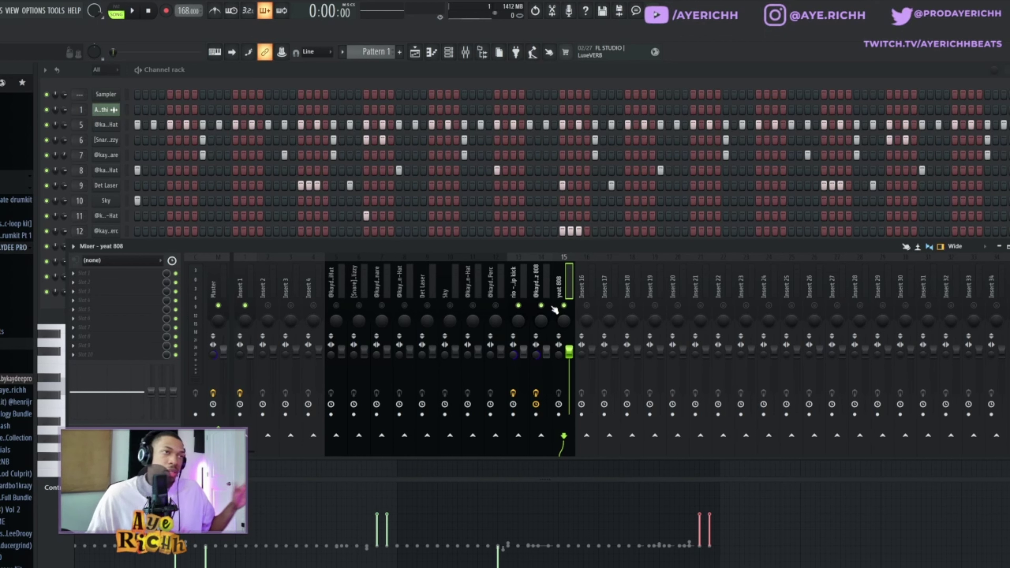
left_click(85, 320)
mouse_move(119, 326)
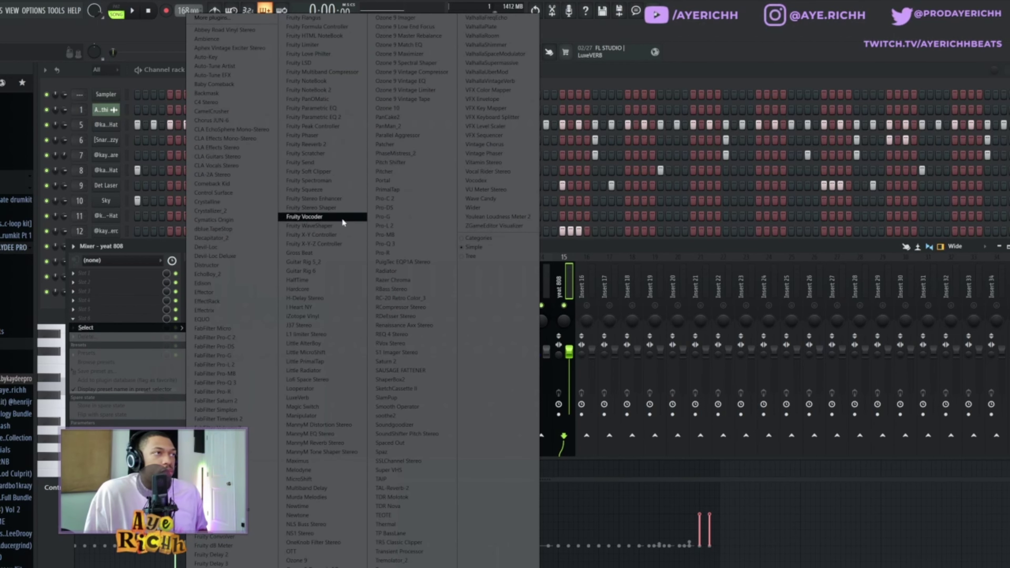
left_click(321, 171)
key("space")
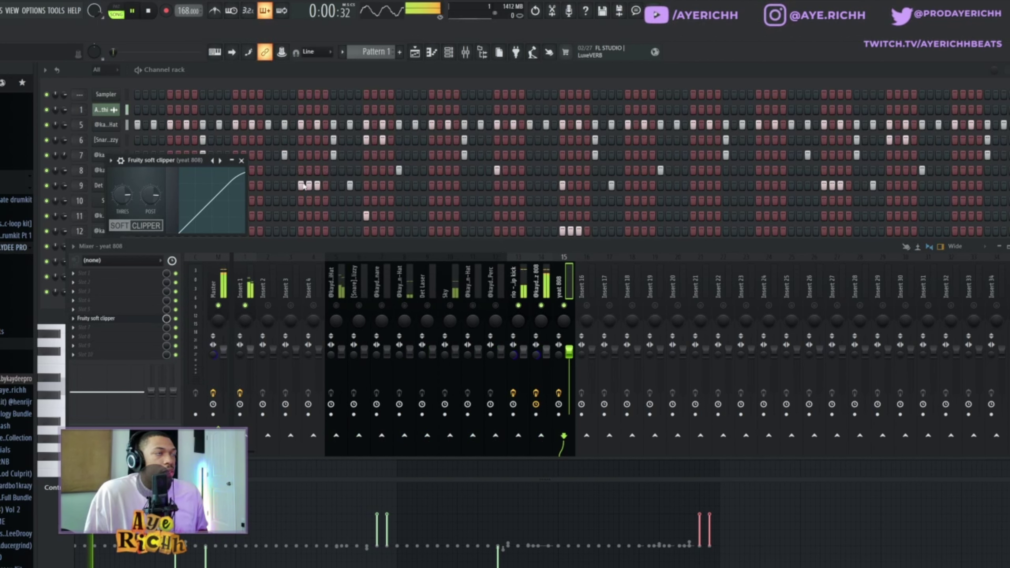
left_click(507, 239)
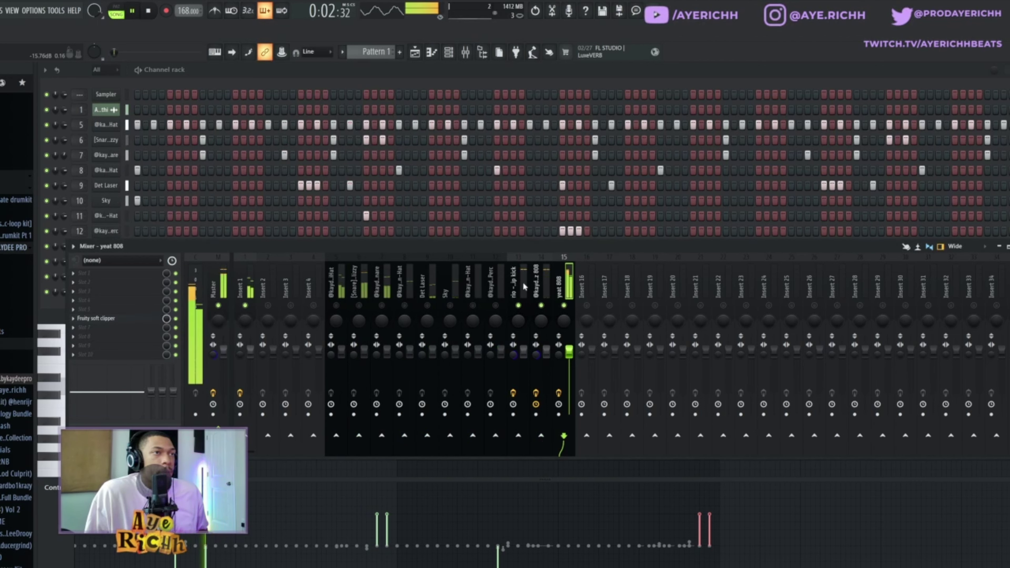
Raise the gain of the Fruity Limiter on the CTM Spinzz 808 mixer track.
left_click(542, 293)
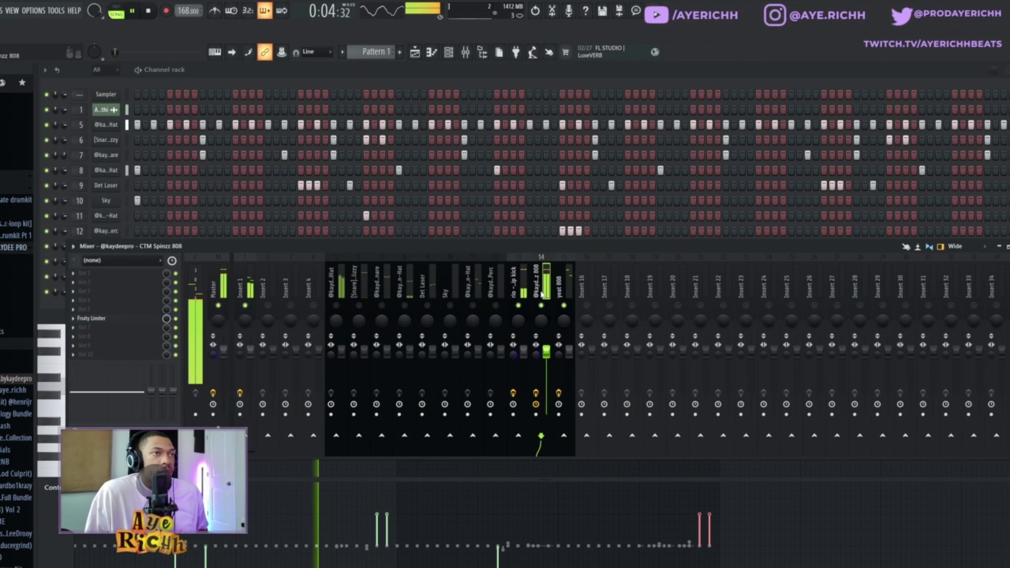
left_click(123, 319)
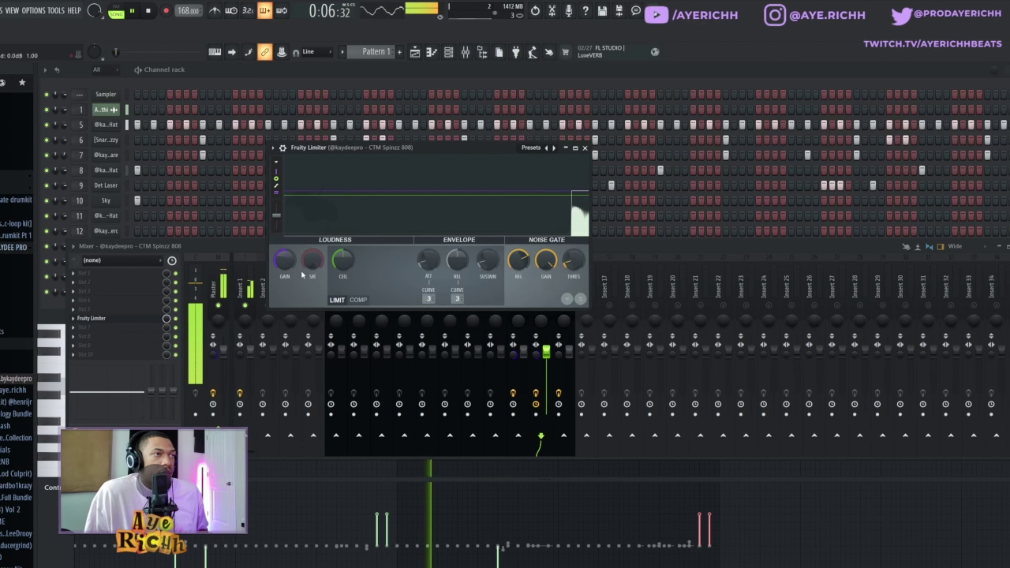
left_click_drag(286, 263, 287, 239)
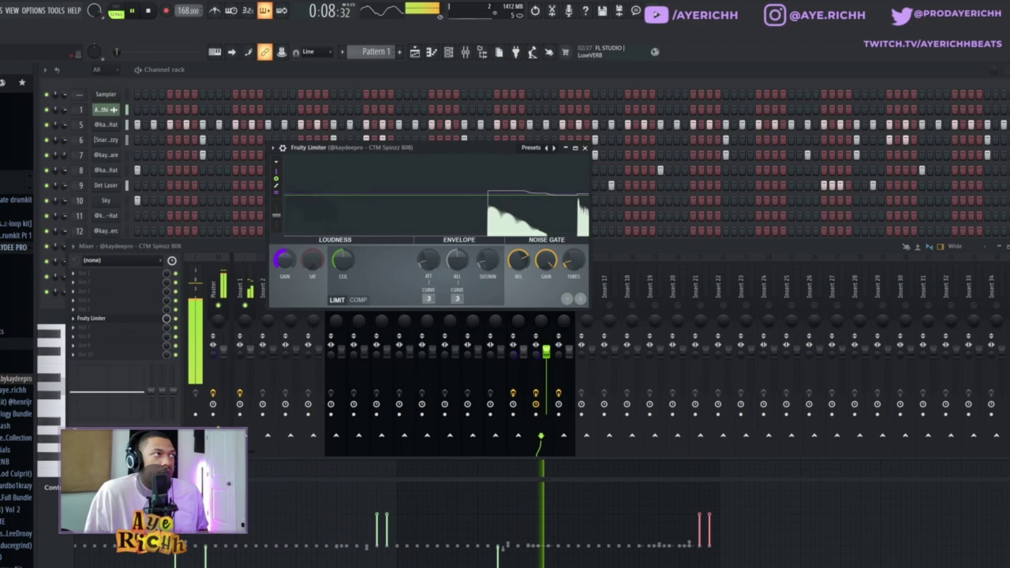
left_click(585, 148)
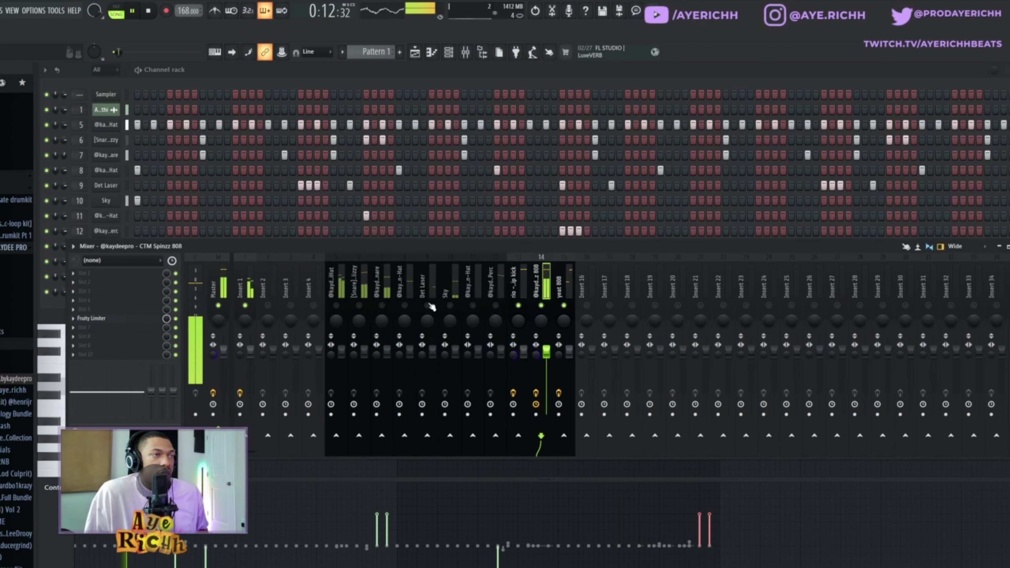
Unmute the [Snare] Glizzy and NY Bounce Snare mixer tracks and slightly raise the NY Bounce Snare's volume.
left_click(364, 288)
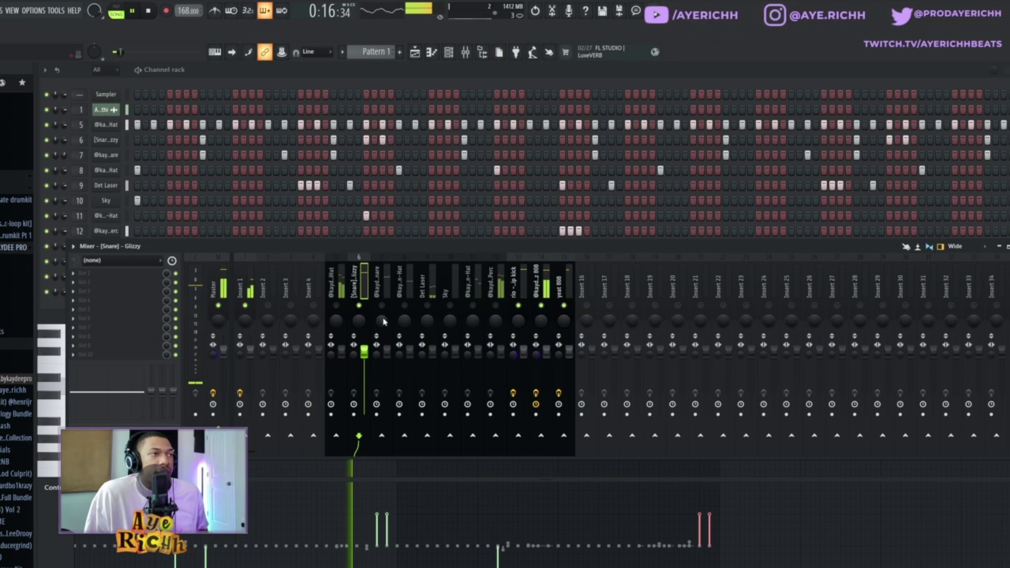
left_click(382, 309)
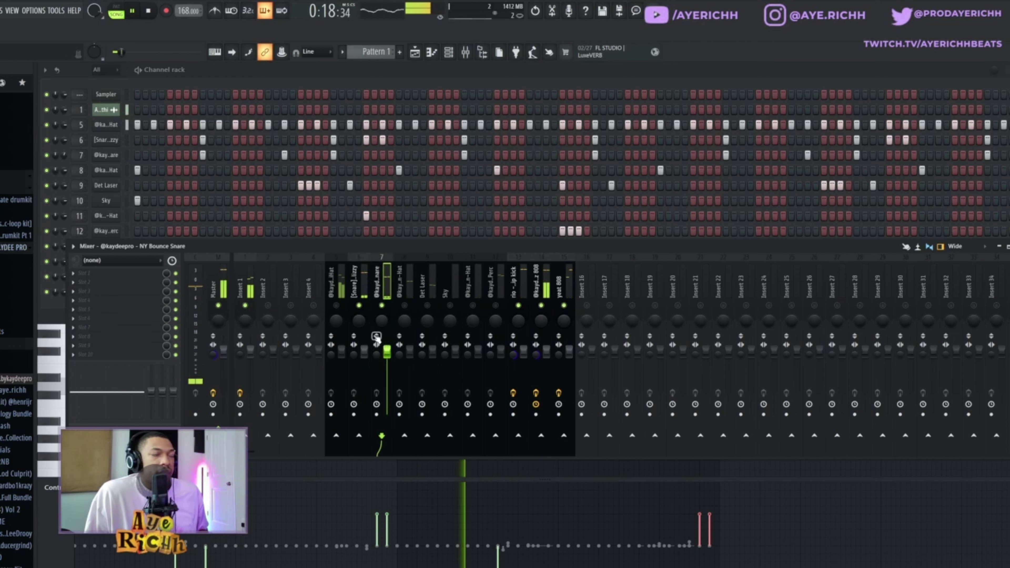
left_click(369, 309)
left_click(382, 310, "ctrl")
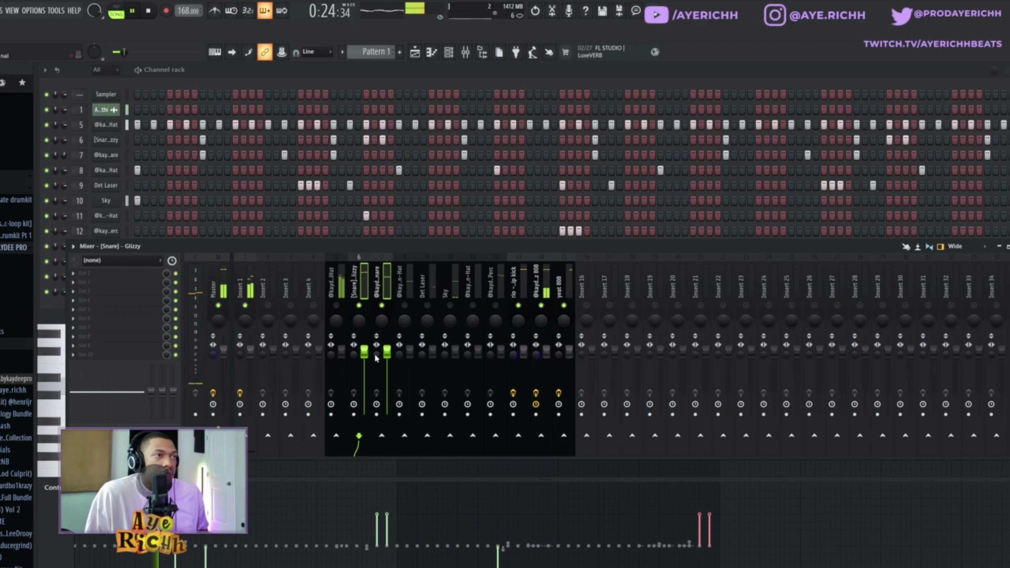
left_click(383, 283)
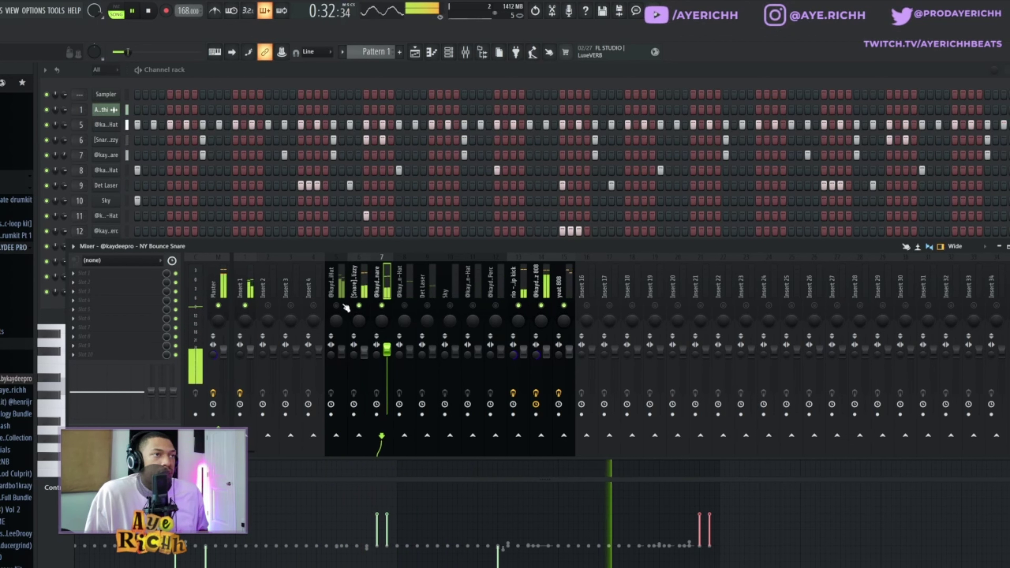
Lower the volume of Insert 1, then unmute the Clipp HiHat mixer track and slightly reduce its volume.
left_click(244, 286)
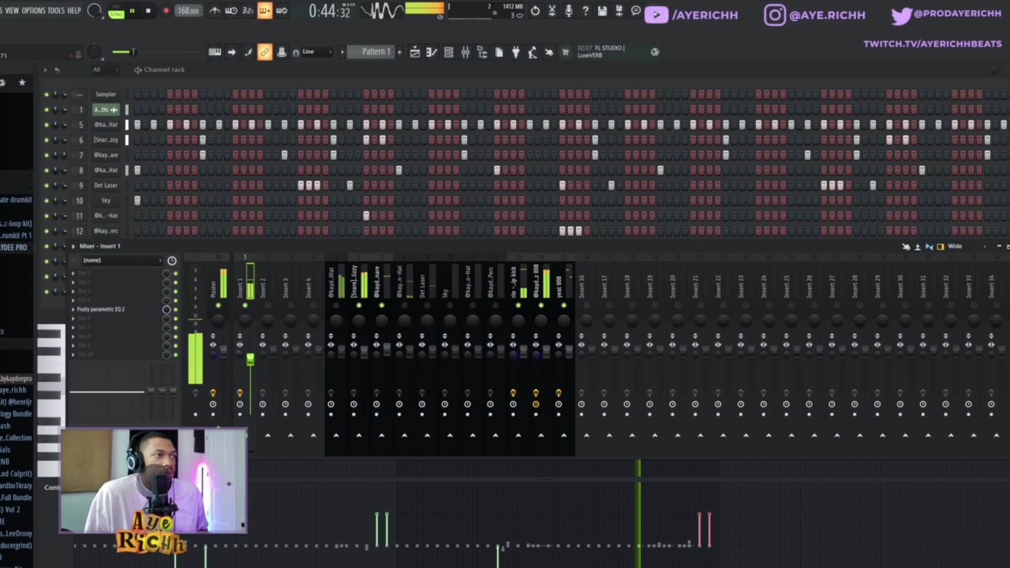
left_click(344, 304)
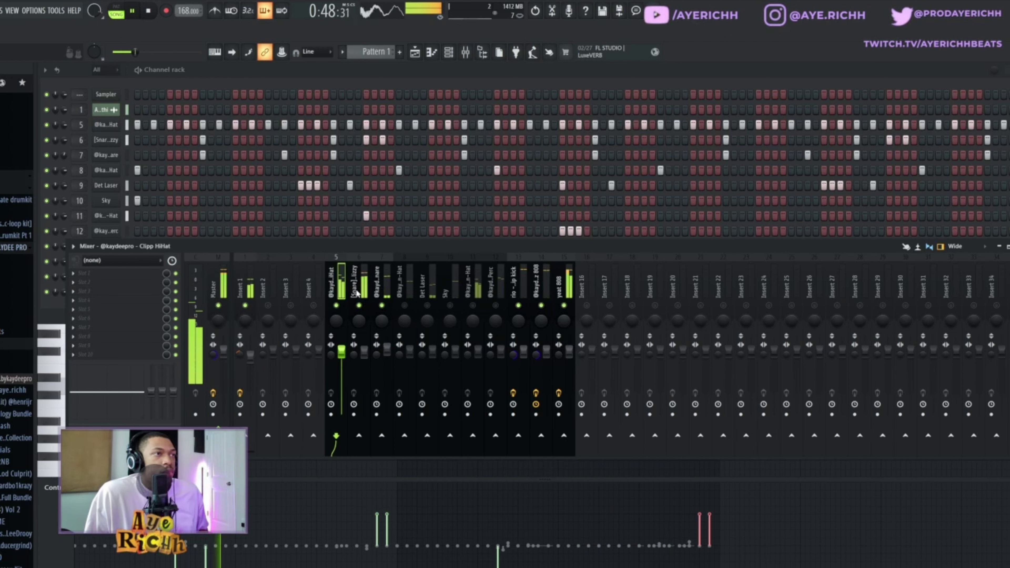
left_click_drag(341, 352, 341, 354)
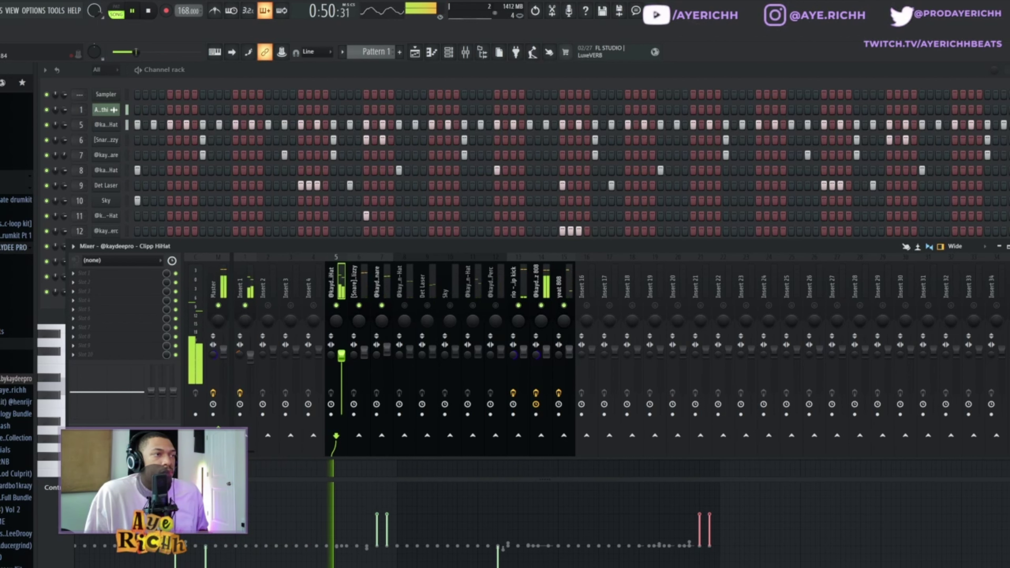
Add Fruity parametric EQ 2 to the Clipp HiHat with the "40Hz + 18kHz cut" preset, move its low cut up to the high mids and replay.
left_click(95, 272)
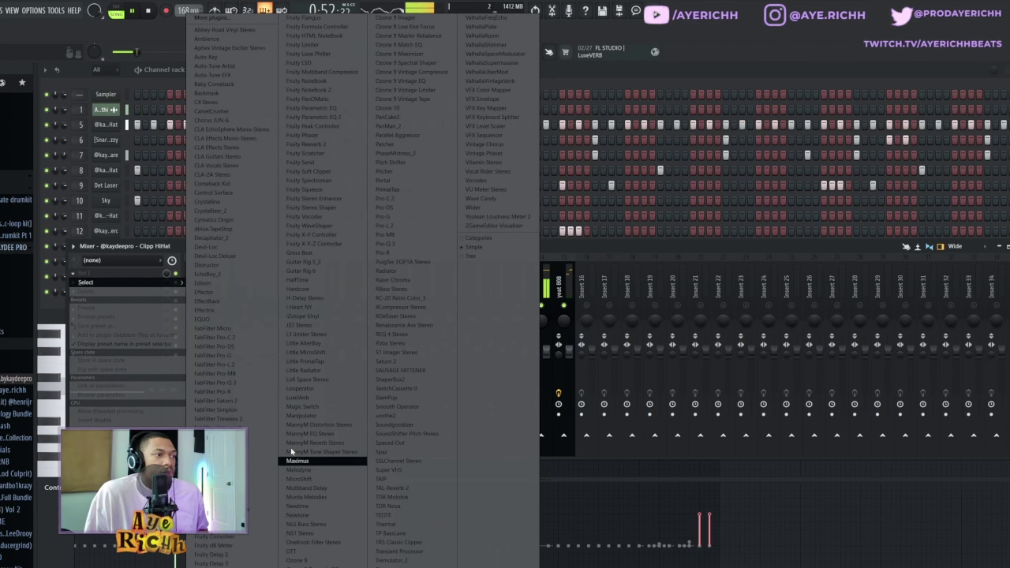
left_click(336, 117)
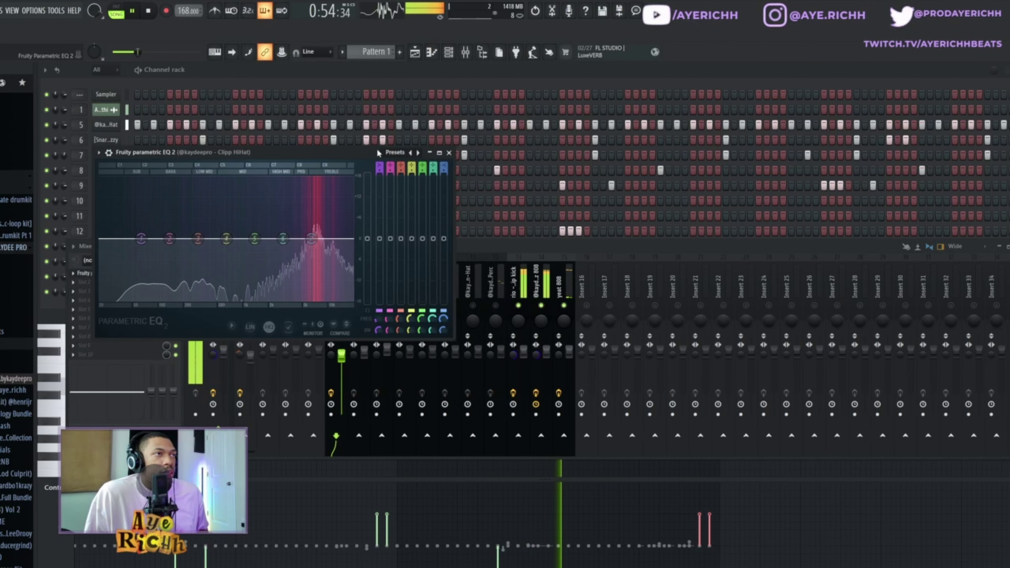
left_click(394, 152)
left_click(417, 219)
left_click_drag(134, 243, 270, 239)
key("space")
key("space")
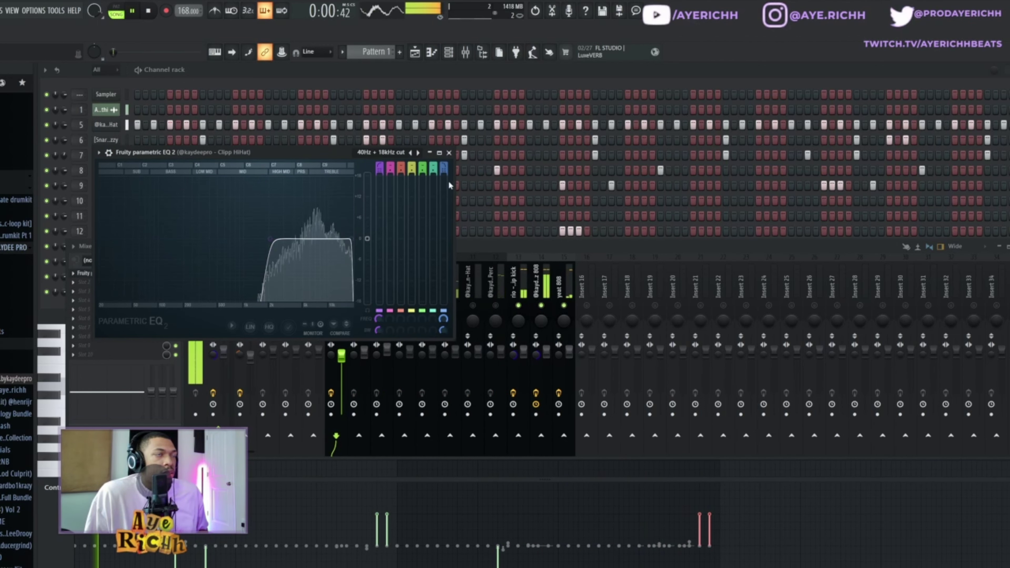
Loop the first 40 bars of the playlist, then move Fruity parametric EQ 2 down one effect slot on the Clipp HiHat mixer track.
left_click(448, 153)
key("F5")
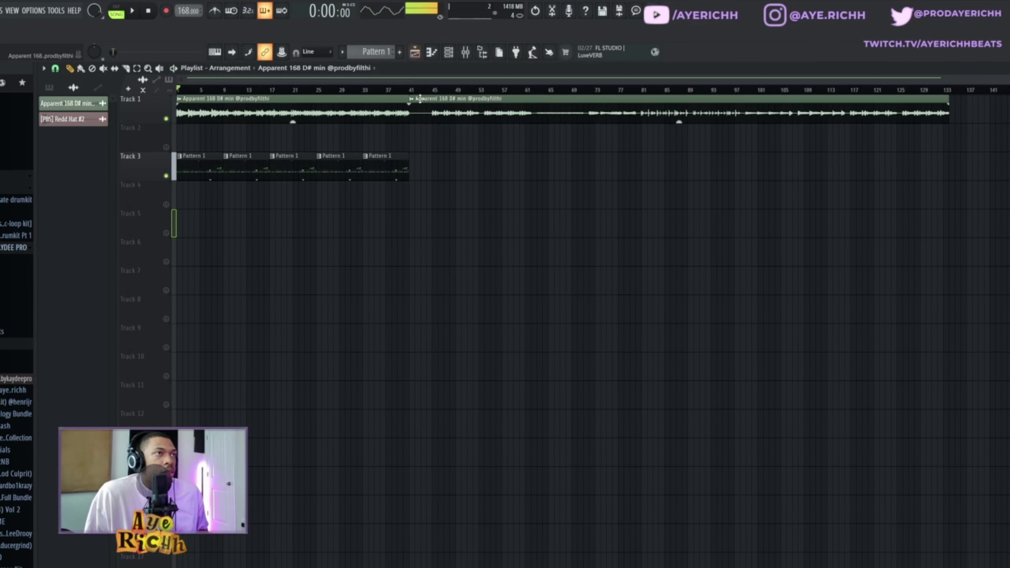
left_click(465, 52)
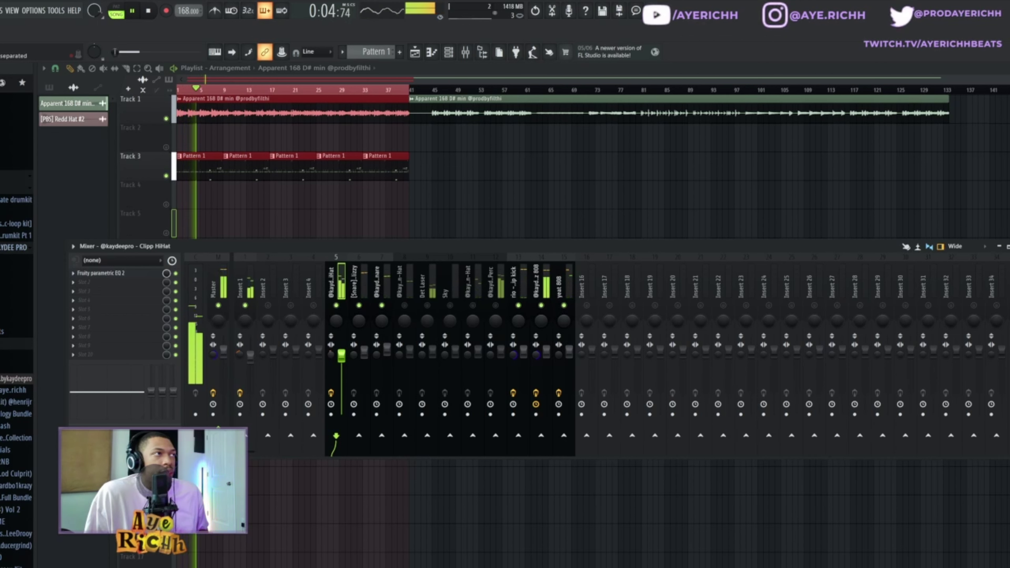
left_click_drag(125, 282, 125, 283)
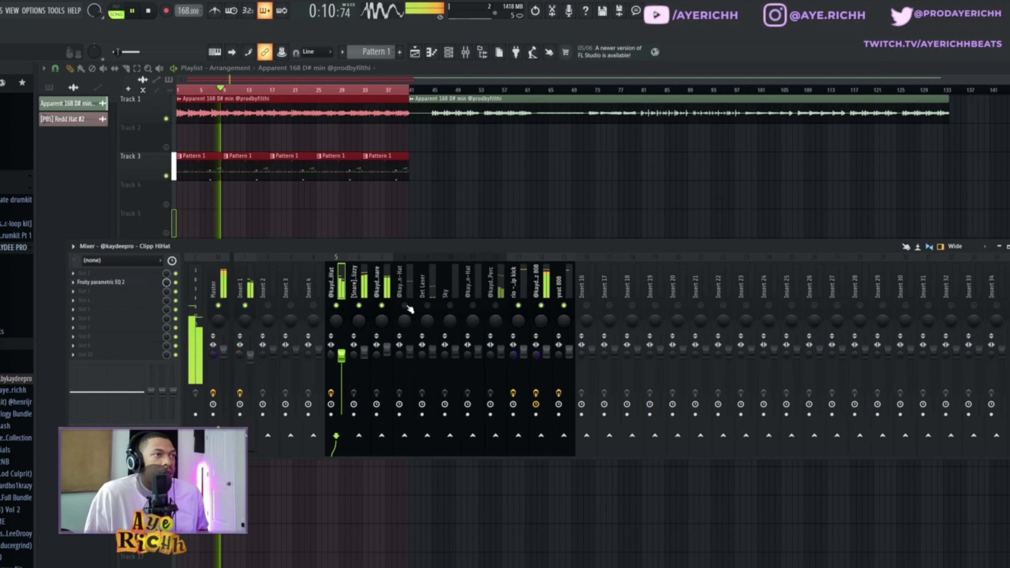
Unmute the Spazz Open-Hat, Det Laser, Sky and ChaseTheBag Open-Hat mixer tracks, panning Det Laser to the left.
left_click(405, 304)
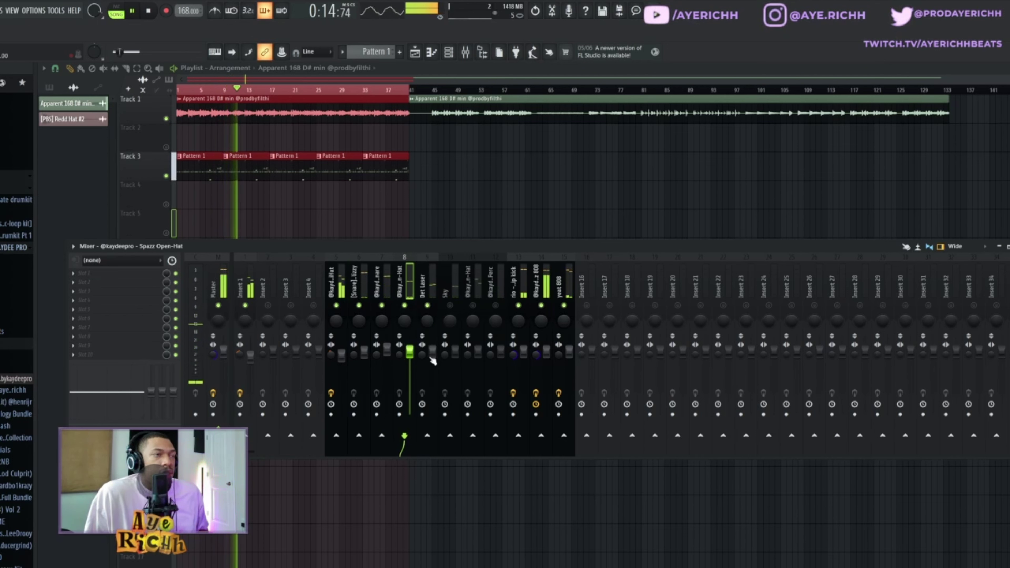
left_click(432, 342)
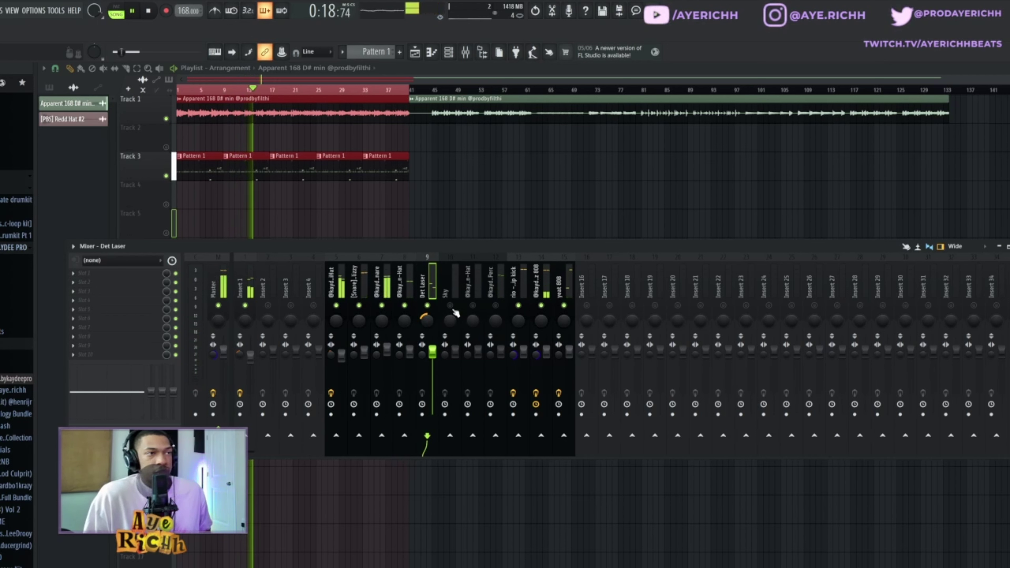
left_click(449, 305)
left_click(472, 305)
Unmute the Geeski Rim Perc mixer track and pan it and the ChaseTheBag Open-Hat to the right.
left_click(477, 322)
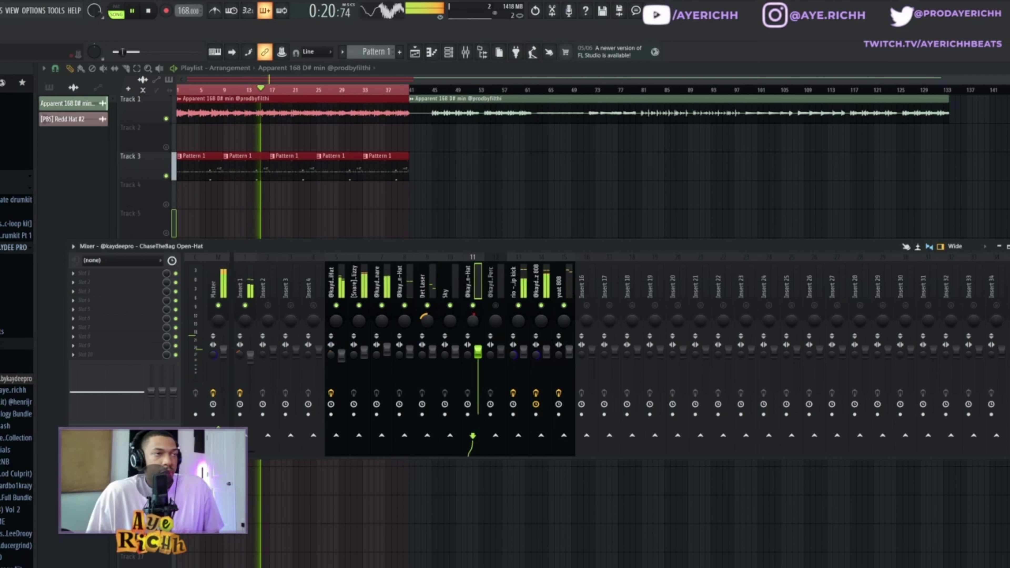
left_click(495, 322)
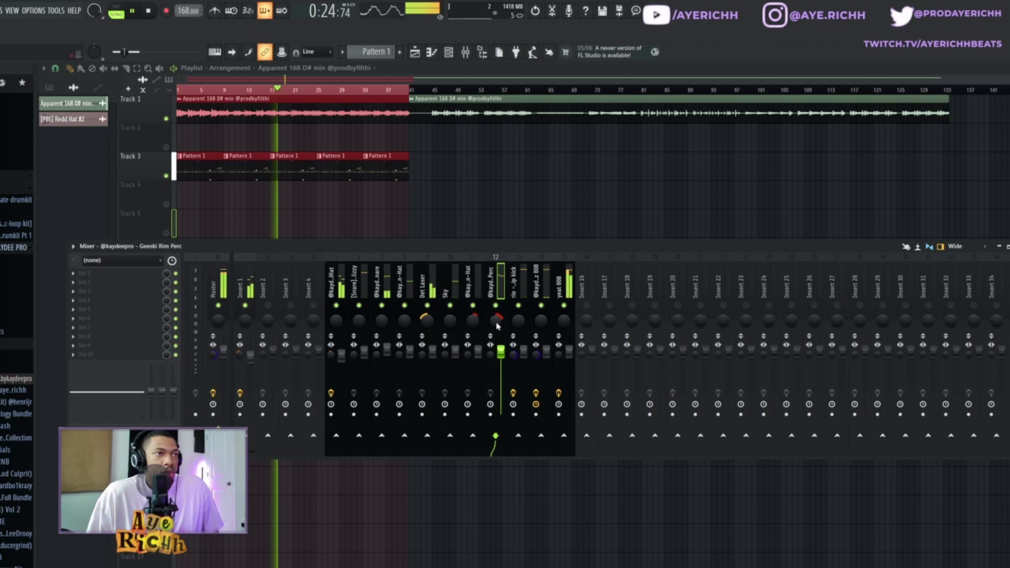
left_click(473, 322)
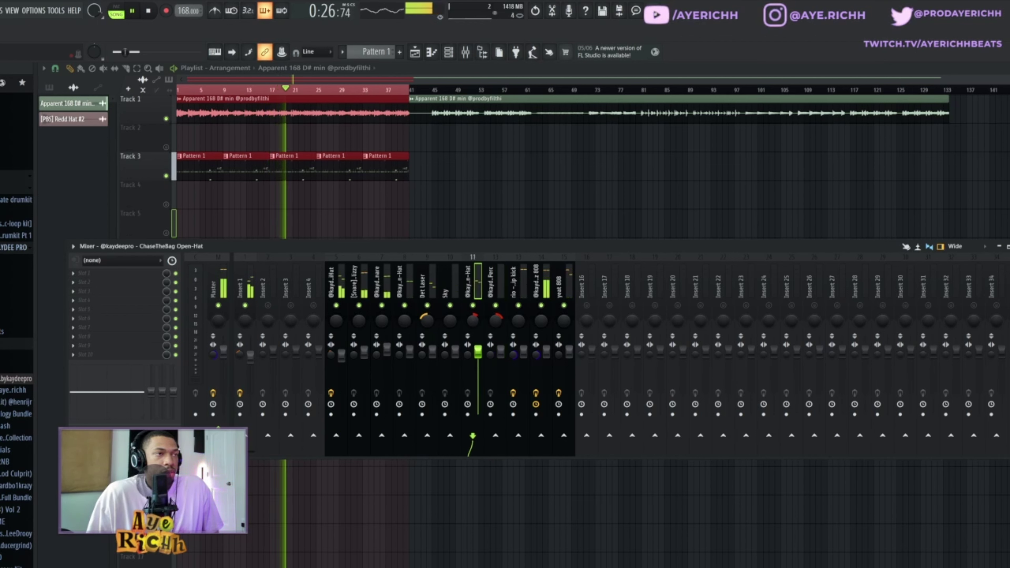
left_click(495, 322)
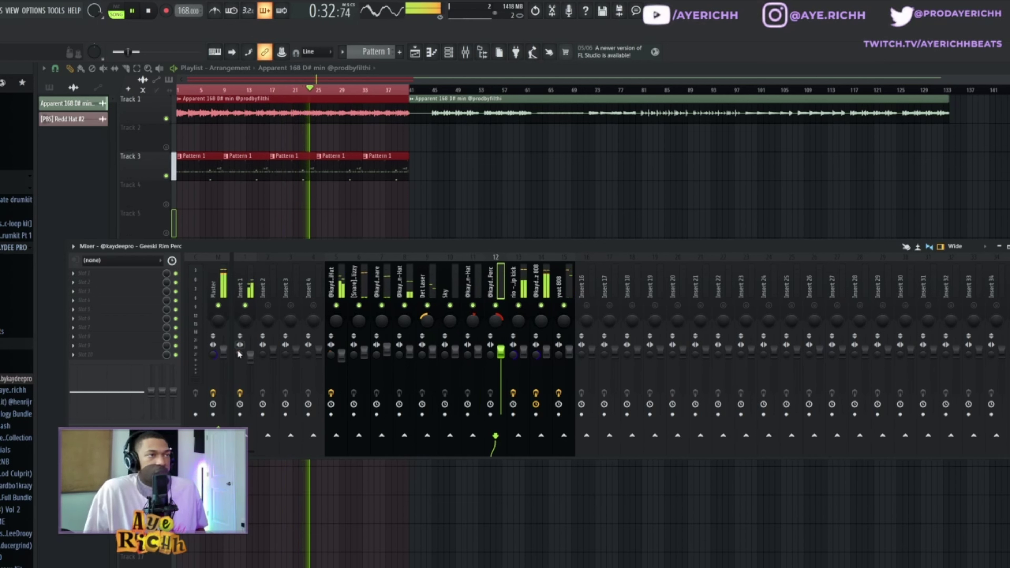
Reset the Master track's stereo separation and slightly lower the volume of Insert 1.
right_click(216, 359)
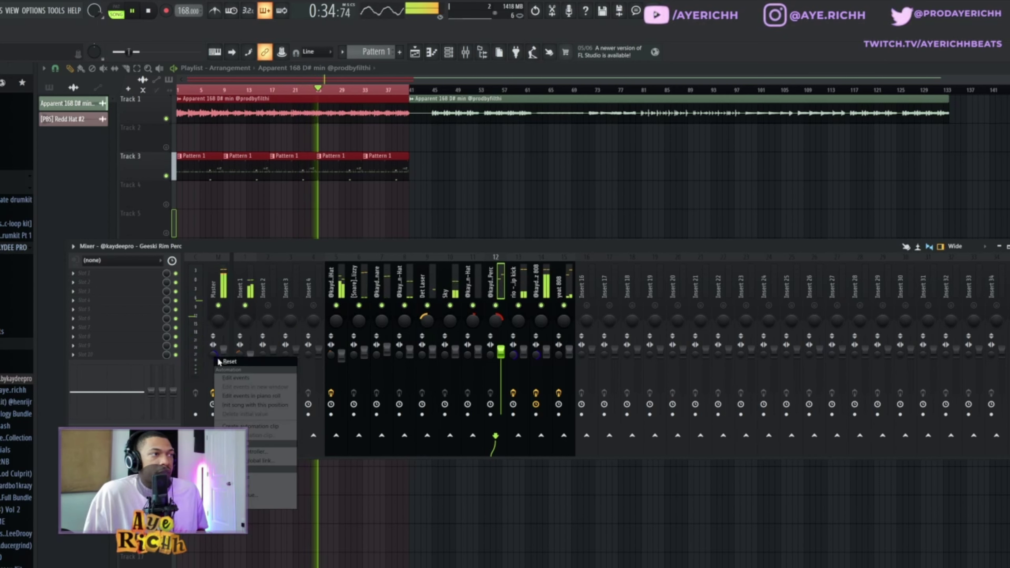
left_click(223, 361)
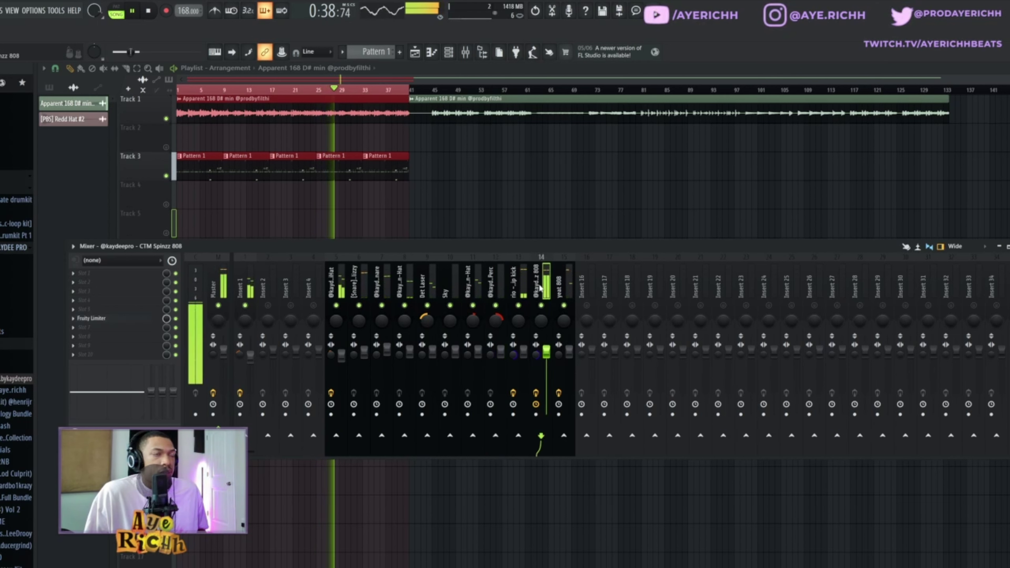
left_click(246, 284)
left_click_drag(255, 356, 255, 364)
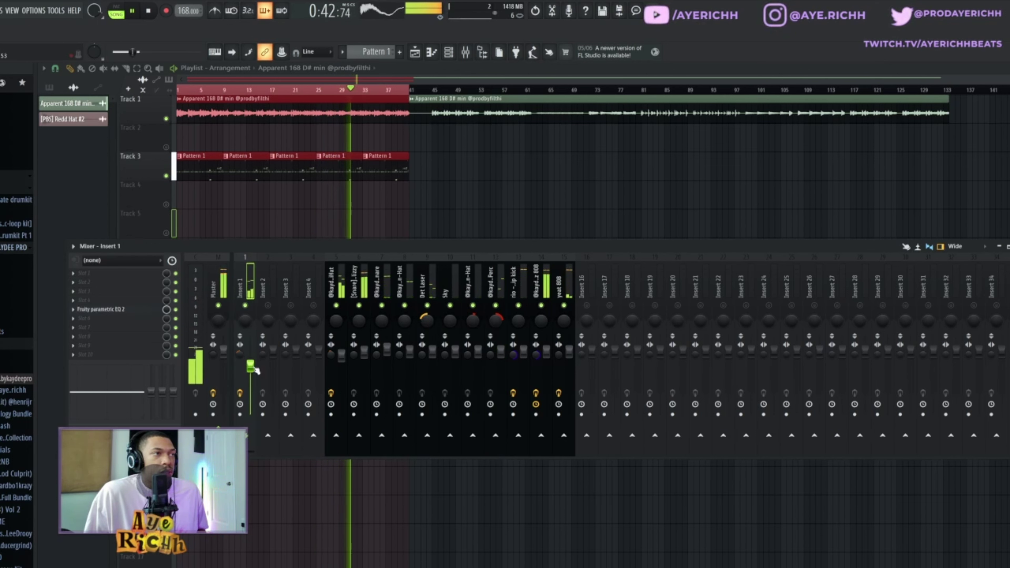
left_click(360, 289)
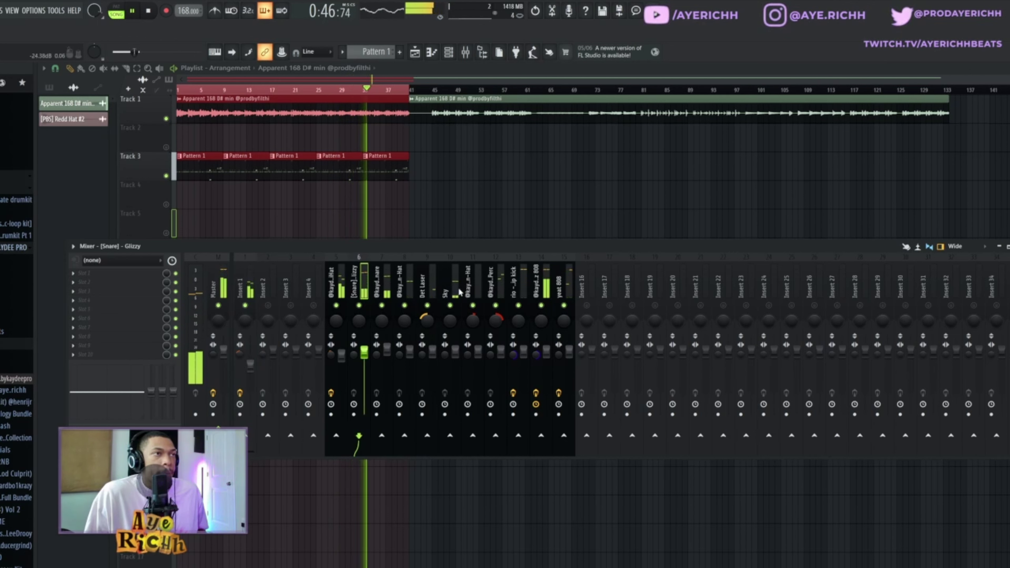
left_click(457, 352)
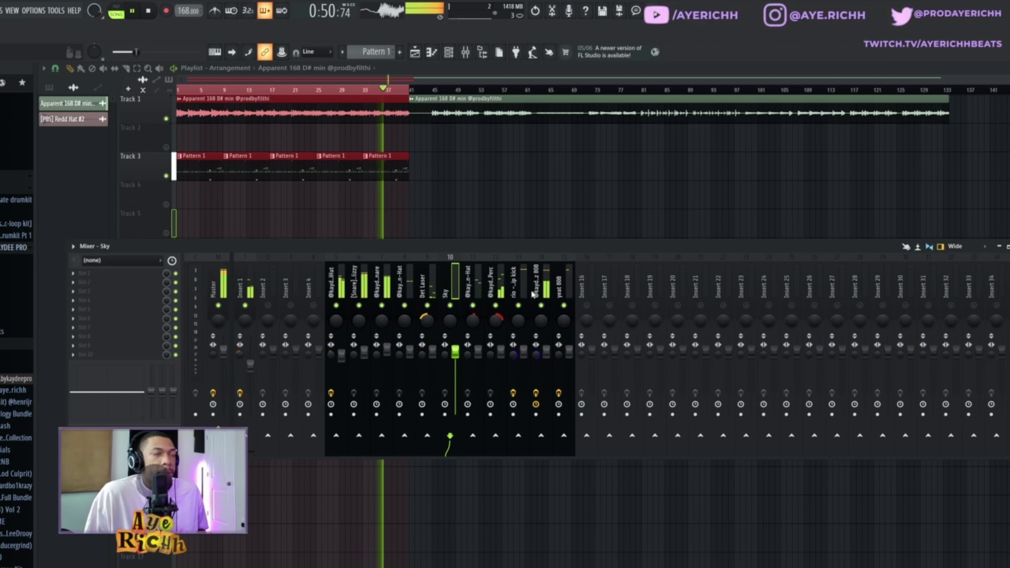
Clear the playlist's time selection and delete the second Apparent 168 audio clip, which starts at bar 41 on Track 1.
left_click(437, 221)
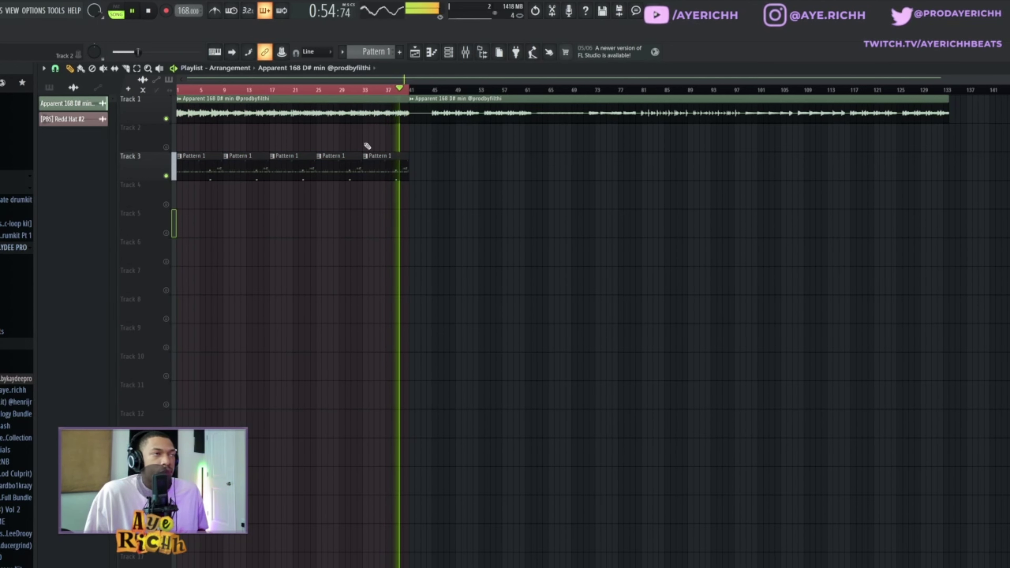
left_click(365, 156)
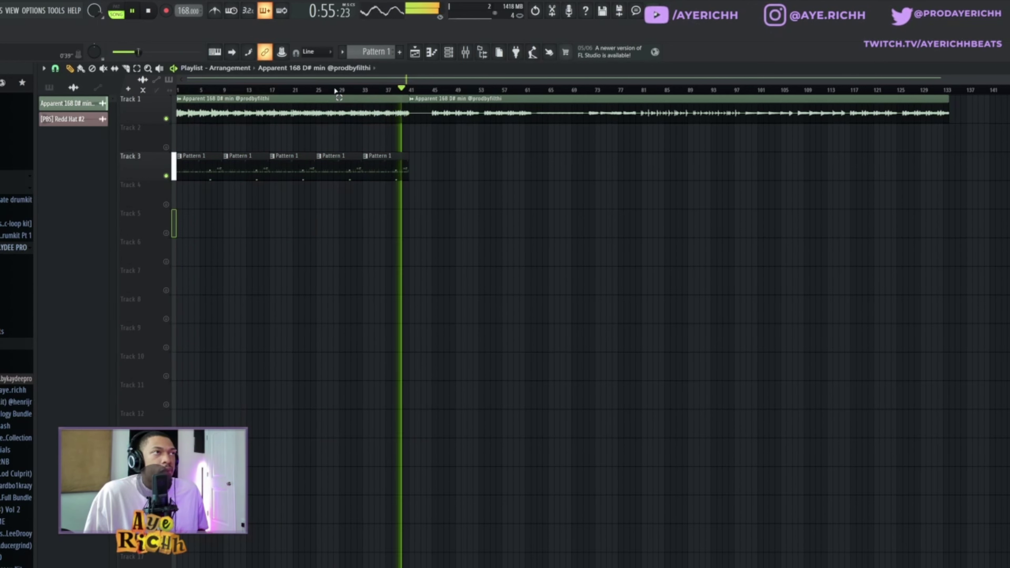
right_click(467, 119)
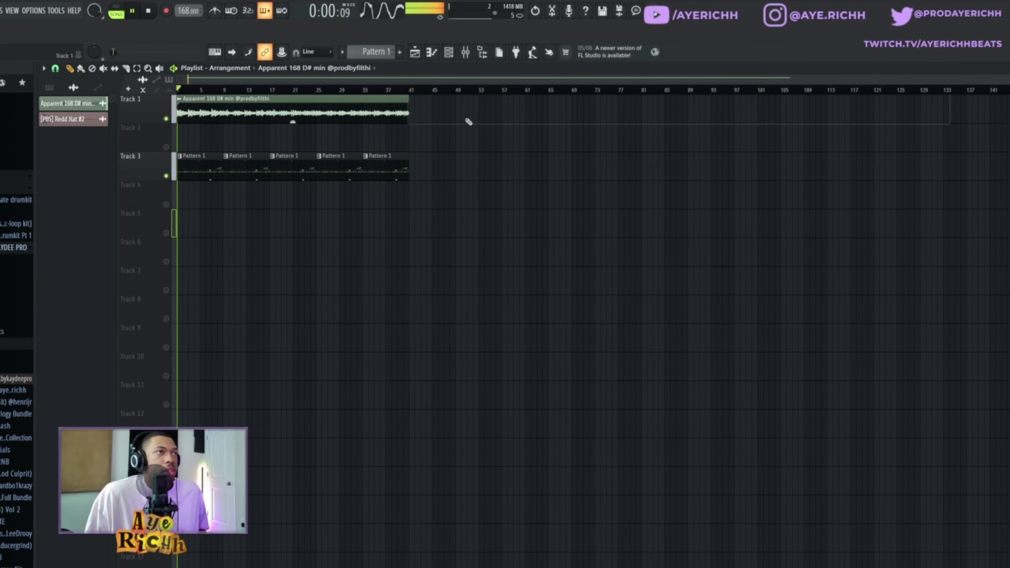
Unmute all the muted playlist tracks.
right_click(163, 174)
left_click(169, 175)
right_click(166, 175)
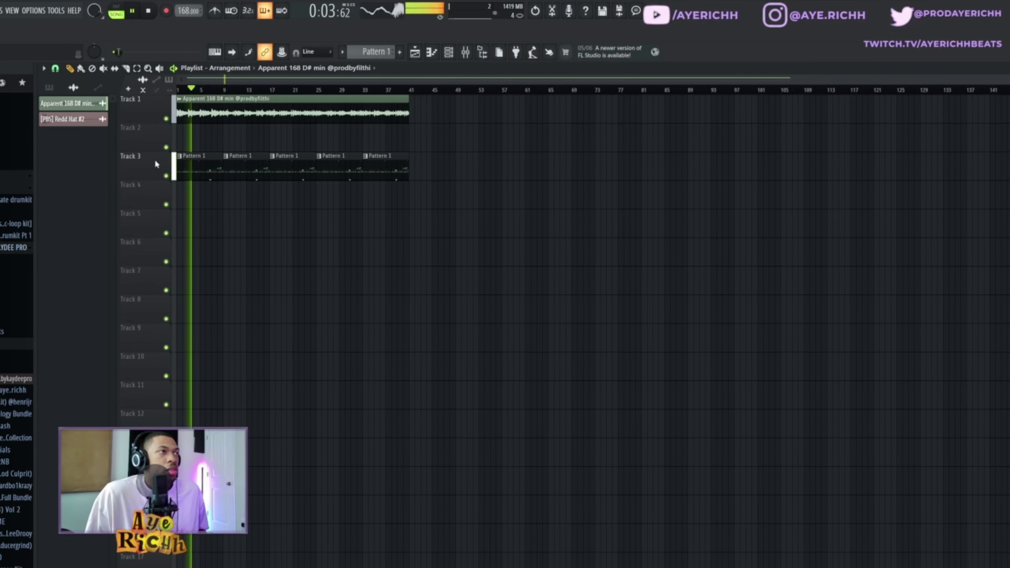
Split Pattern 1 by channel from the playlist's pattern list.
left_click(49, 87)
right_click(66, 104)
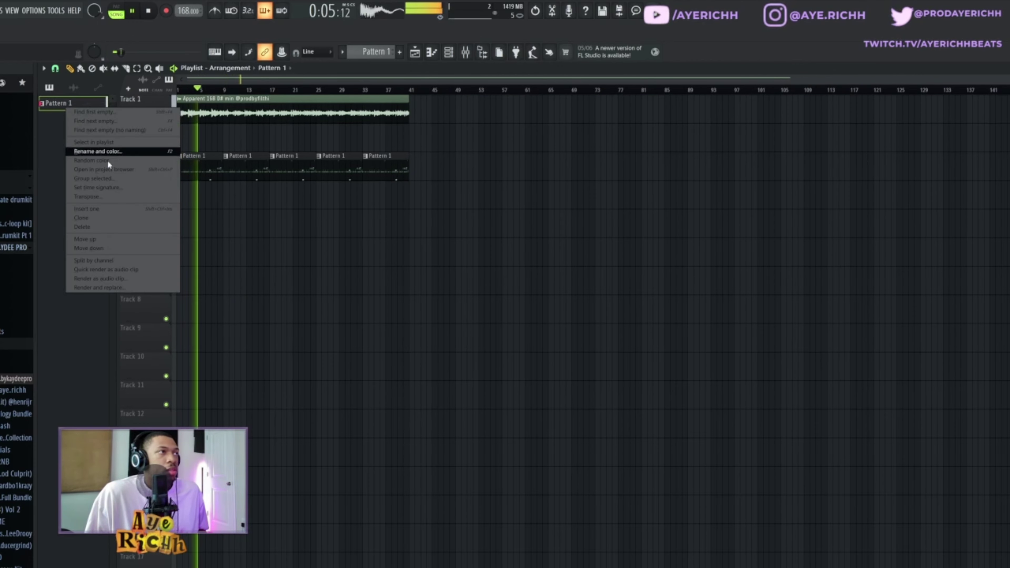
left_click(113, 259)
Select all the split patterns from Clipp HiHat to yeat 808, place them at bar 9 from Track 3 downward, and stop playback.
left_click(76, 103)
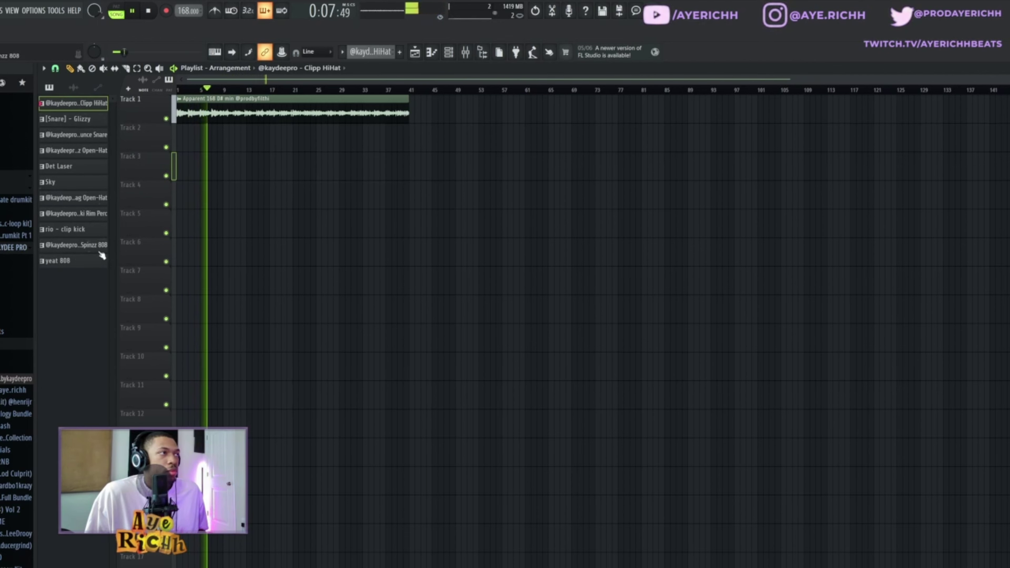
left_click(63, 260, "shift")
left_click_drag(76, 103, 222, 169)
key("space")
scroll(330, 213, "up", 3)
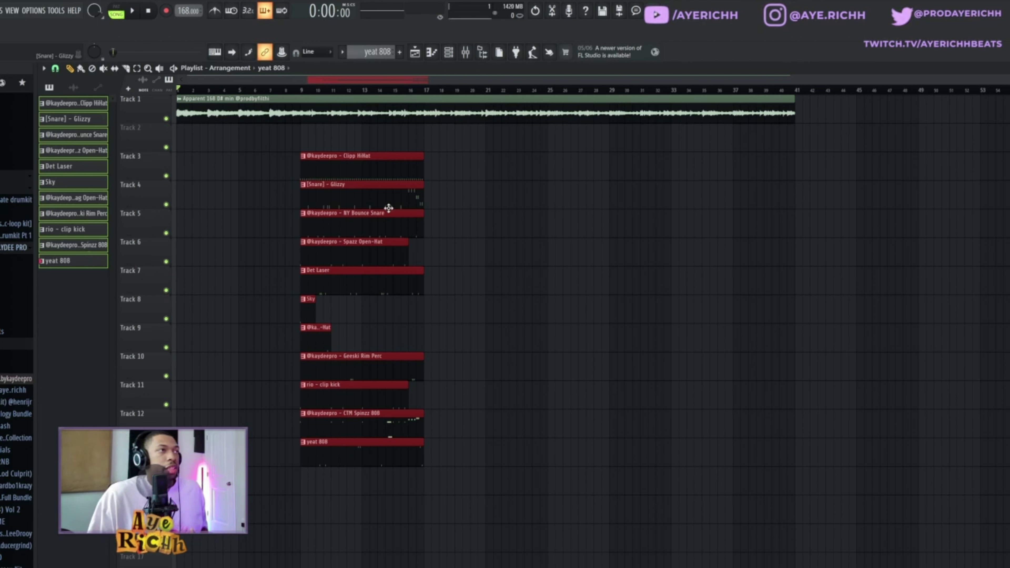
Select the first eight bars of the playlist as the time range and deselect the clips.
left_click_drag(298, 94, 18, 104)
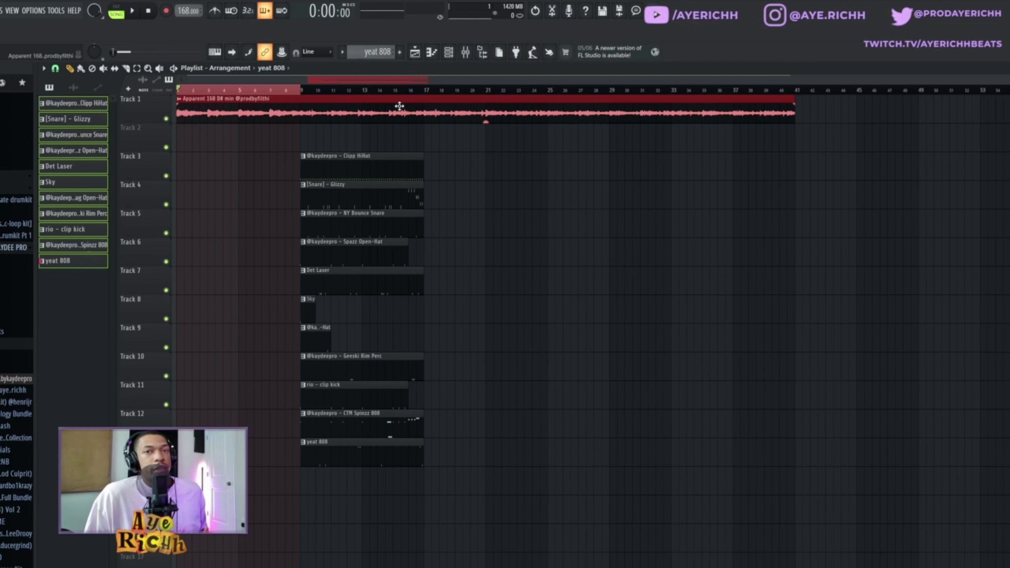
left_click(273, 96)
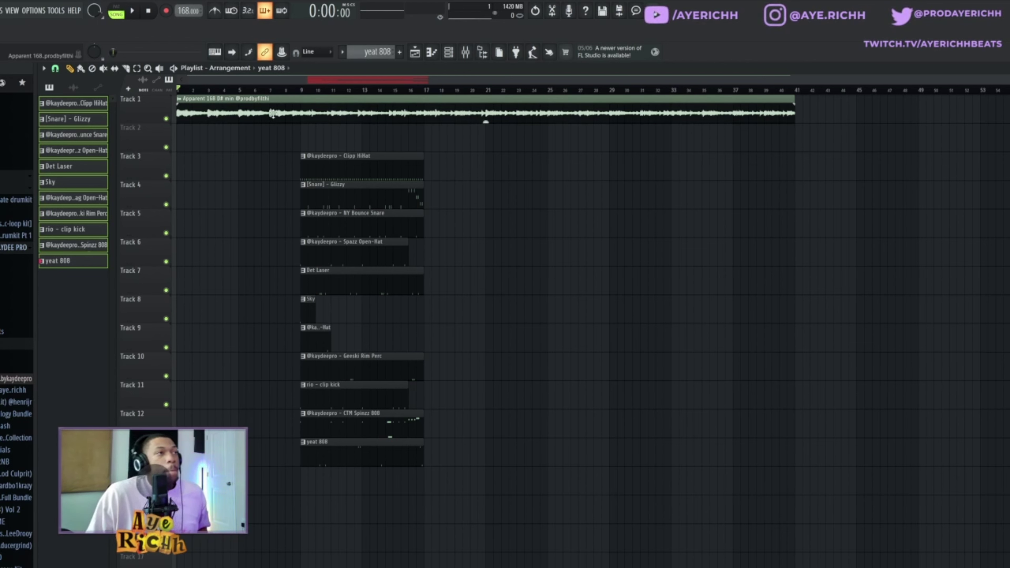
left_click_drag(303, 92, 172, 104)
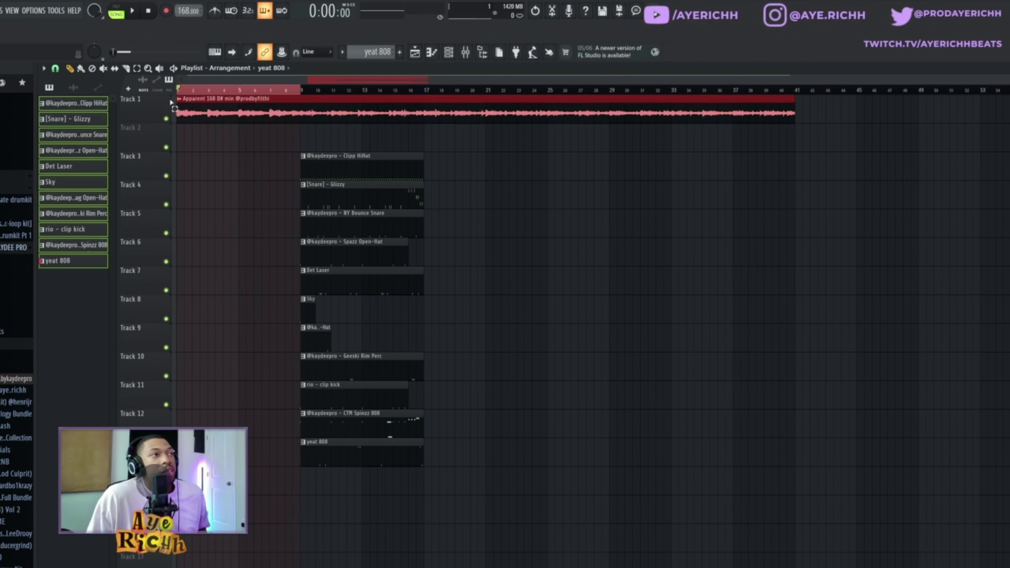
key("ctrl+d")
Inspect the Fruity parametric EQ 2 curve on Insert 1 in the mixer.
key("F9")
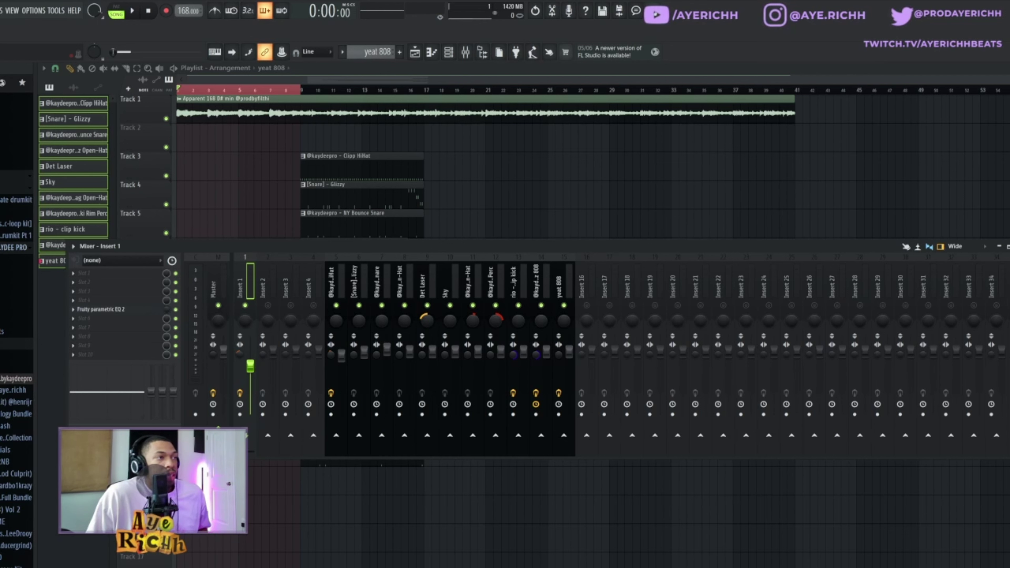
left_click_drag(253, 245, 278, 180)
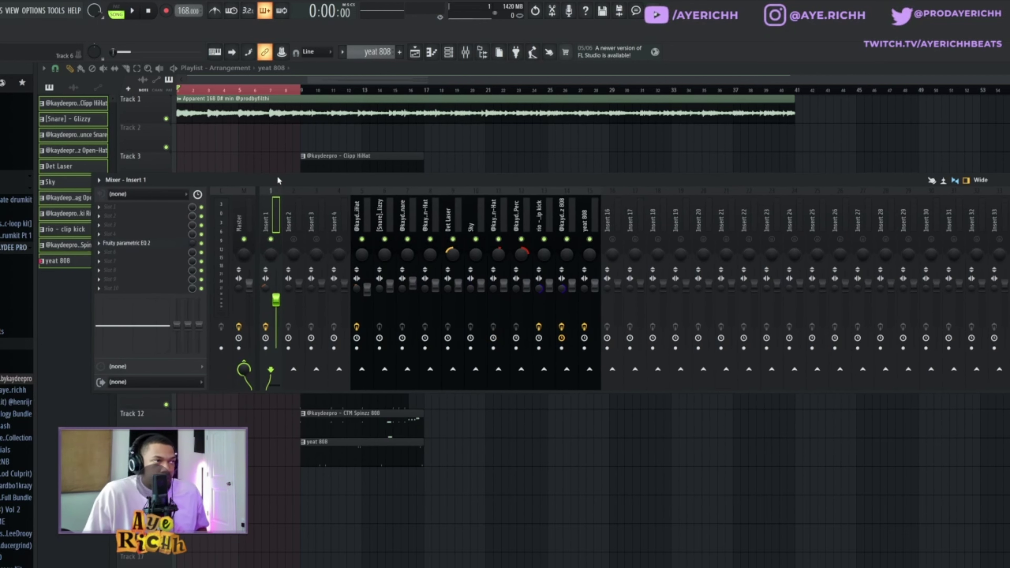
left_click(124, 243)
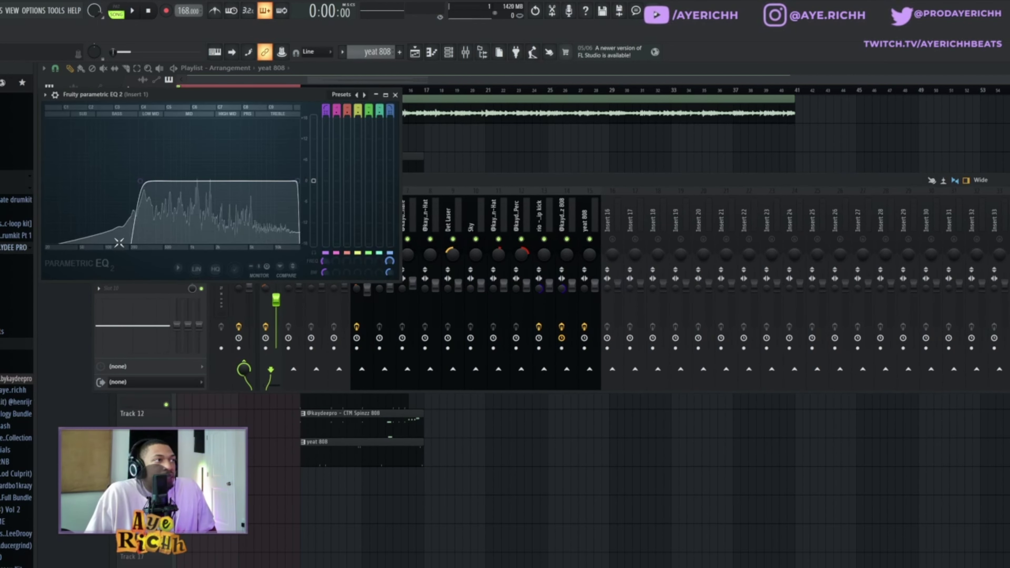
left_click(395, 95)
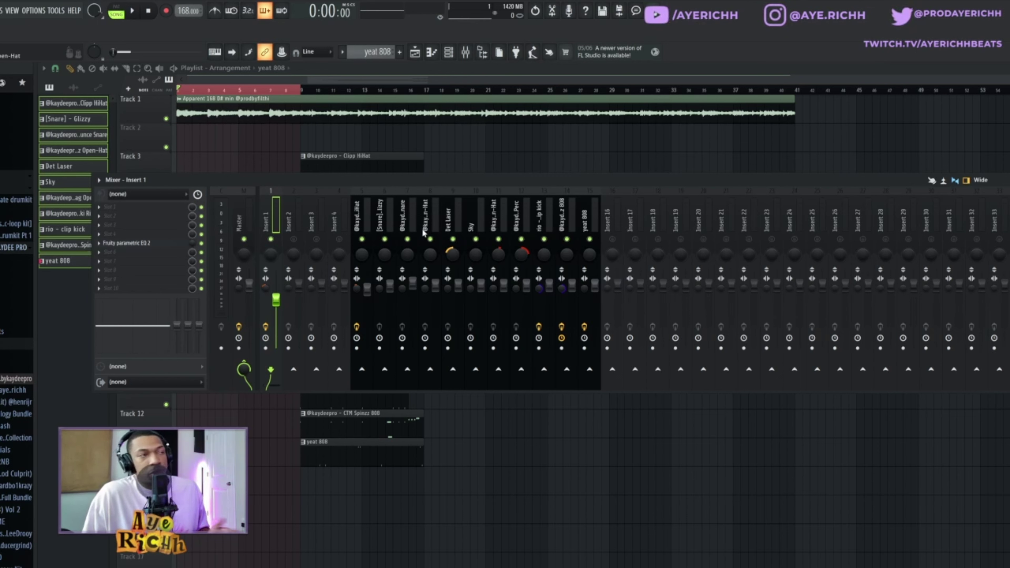
Try to create an automation clip for the EQ's mix level on Insert 1 over the selected eight bars.
right_click(192, 247)
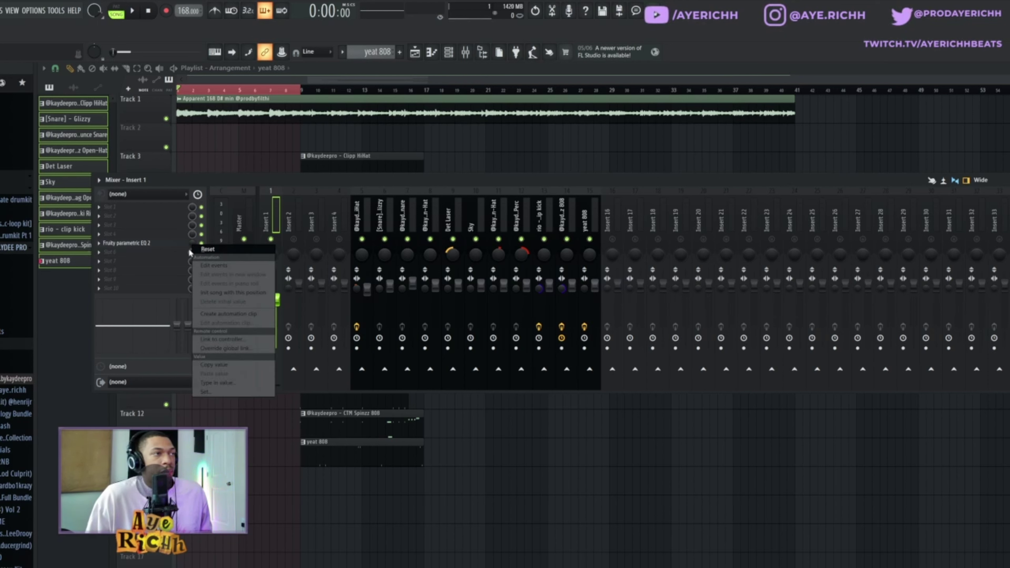
left_click(216, 313)
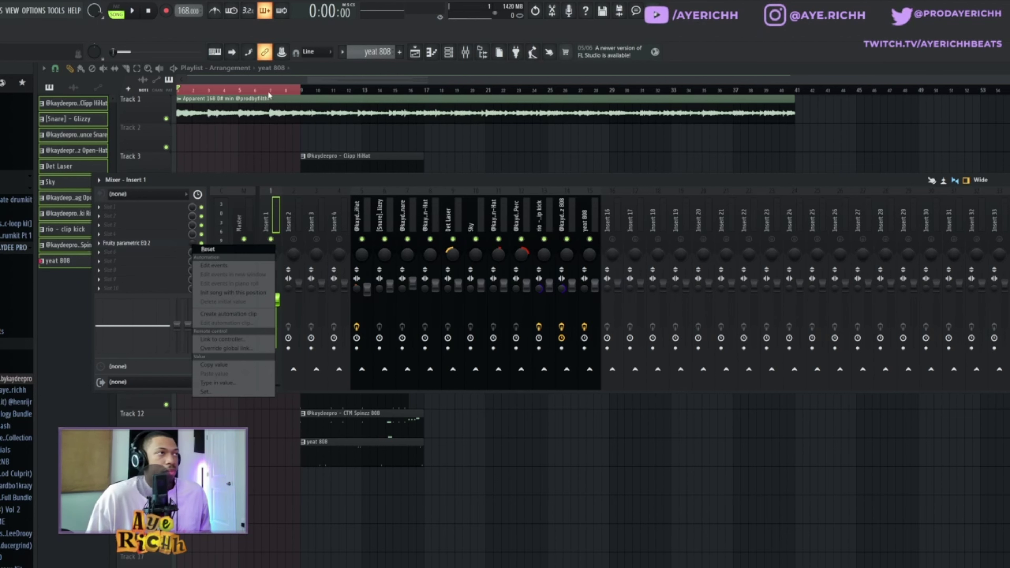
left_click(449, 53)
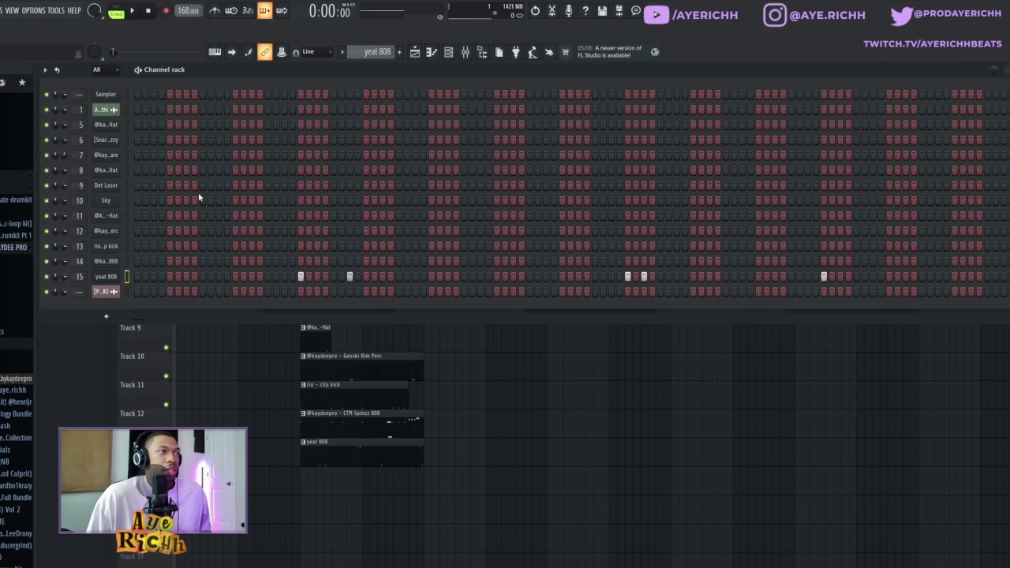
left_click(465, 52)
left_click(450, 53)
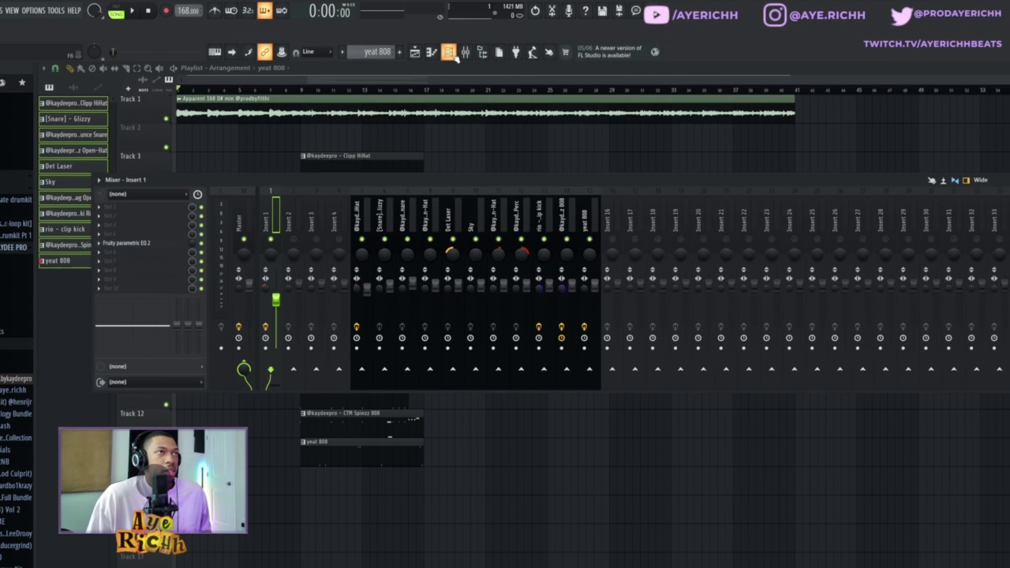
Create an automation clip for the mix level of Insert 1's Fruity parametric EQ 2 and play the arrangement from the start.
right_click(192, 248)
left_click(232, 318)
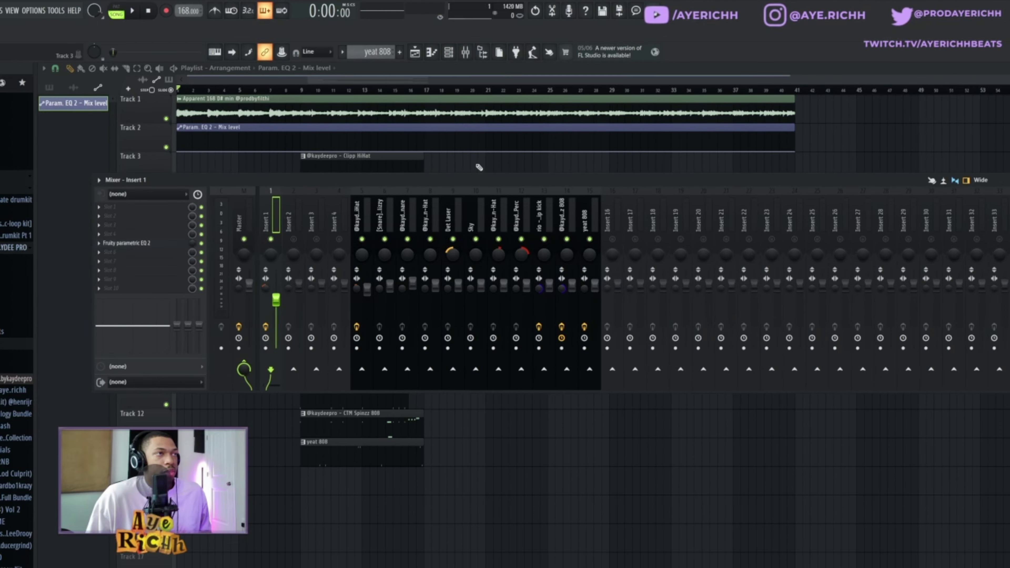
key("F9")
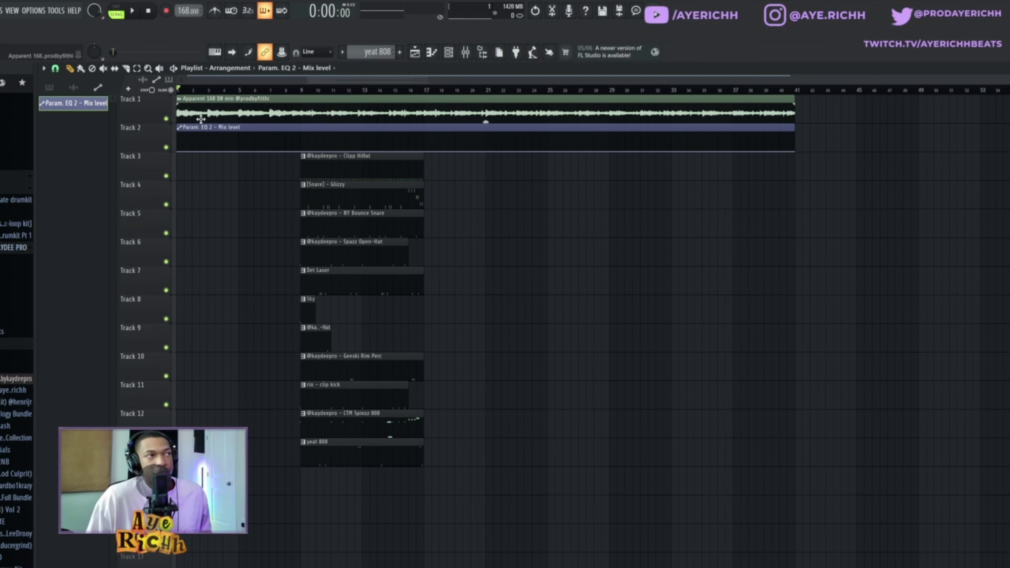
key("space")
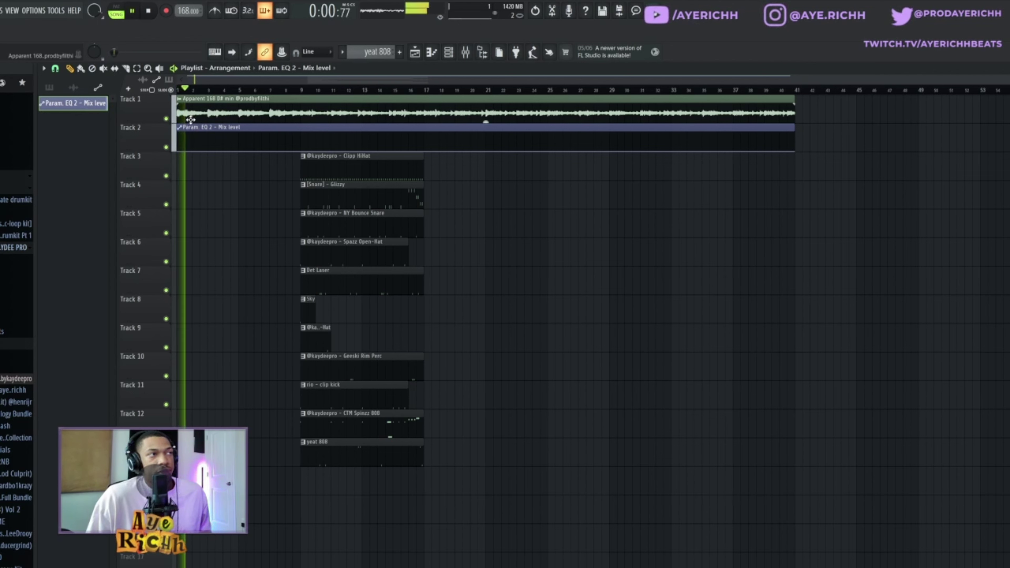
Shape the EQ mix level automation to stay at minimum until bar 9, then jump to maximum through the clip's end.
key("space")
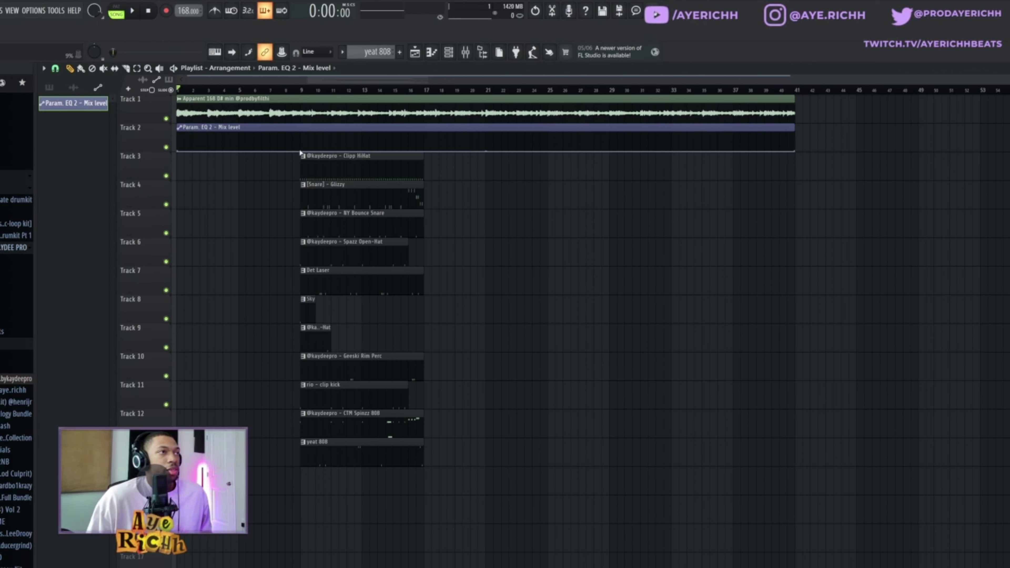
left_click_drag(302, 154, 302, 154)
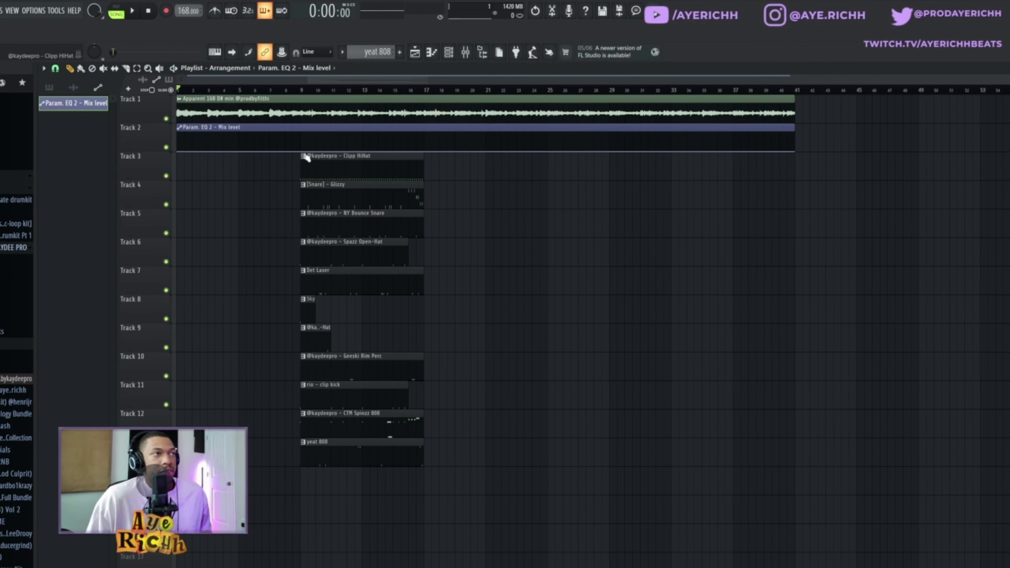
scroll(307, 157, "up", 4, "ctrl")
left_click_drag(320, 152, 322, 132)
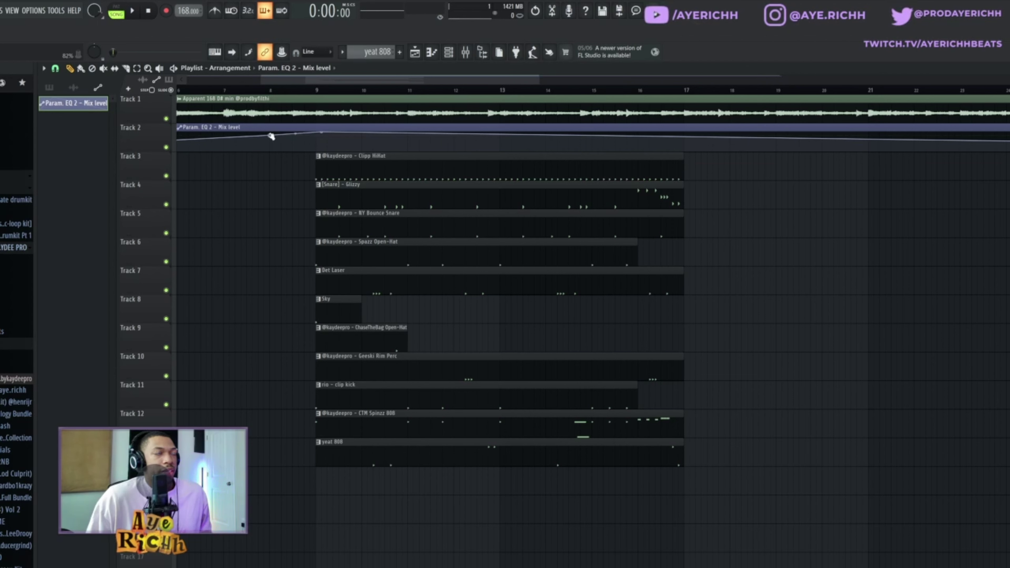
left_click_drag(271, 136, 318, 163)
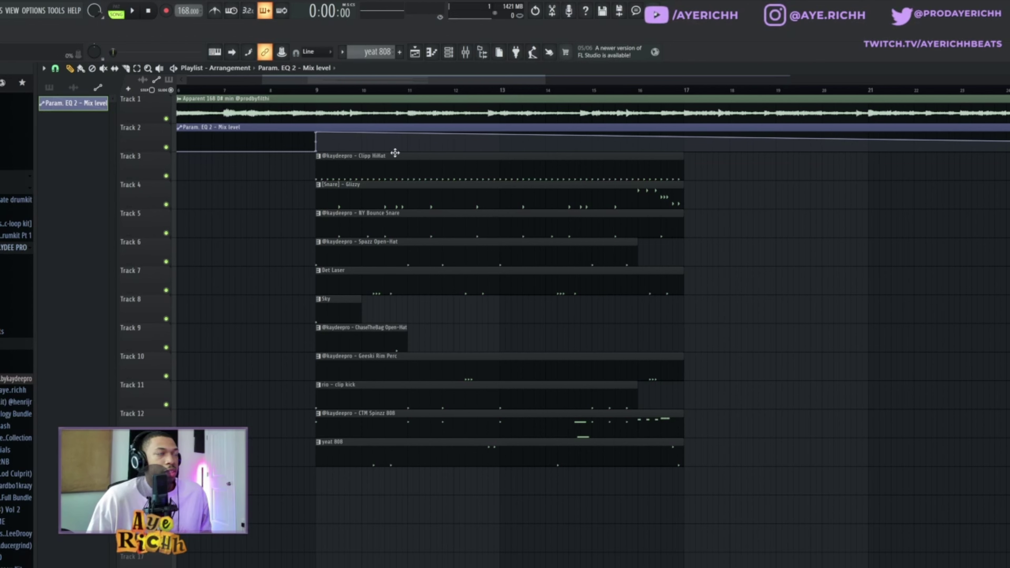
scroll(754, 181, "down", 3)
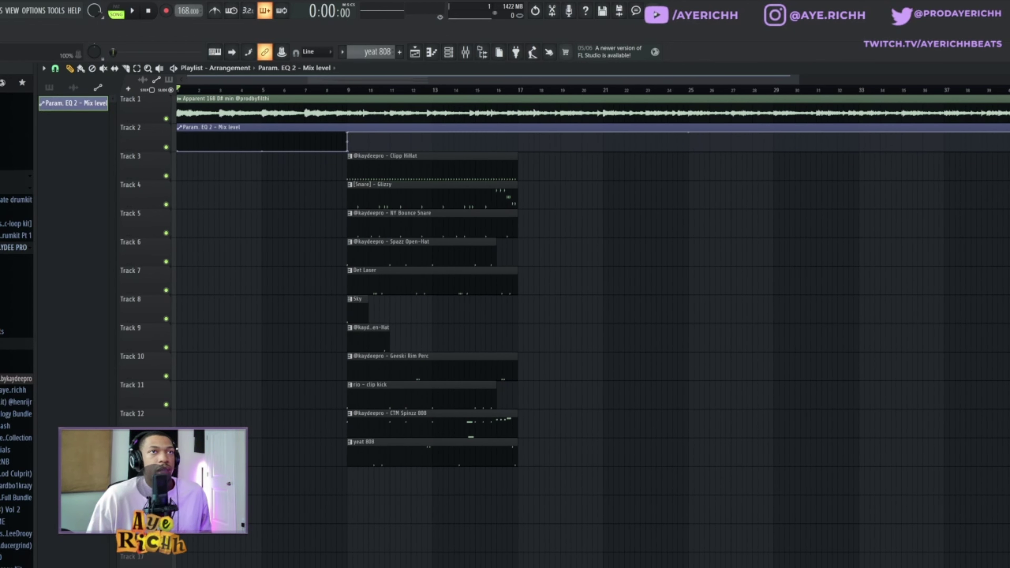
scroll(827, 205, "down", 3)
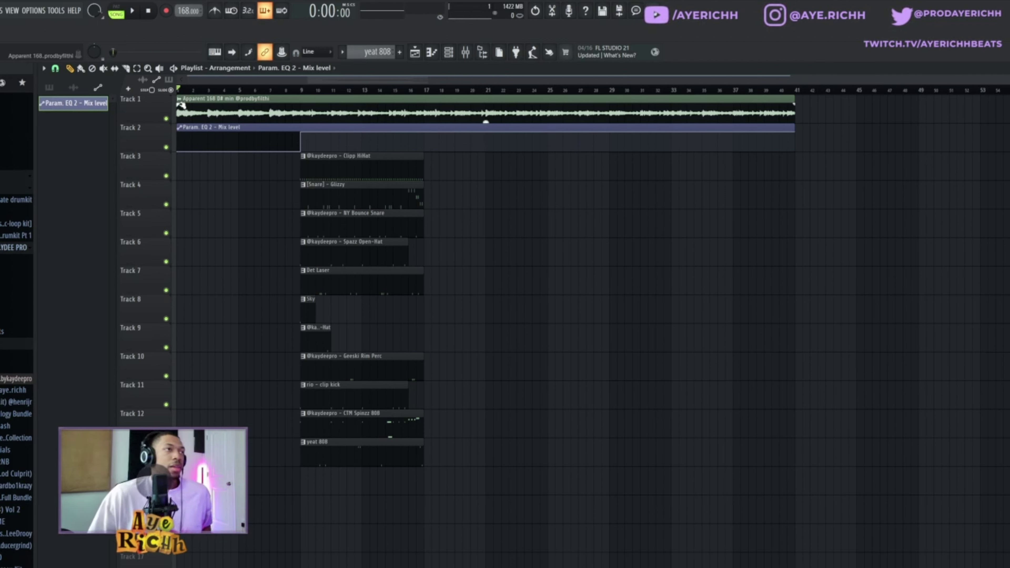
During playback, mute the bar 9 drum clips except Clipp HiHat, Glizzy snare, NY Bounce Snare and Sky to audition a sparser section.
key("space")
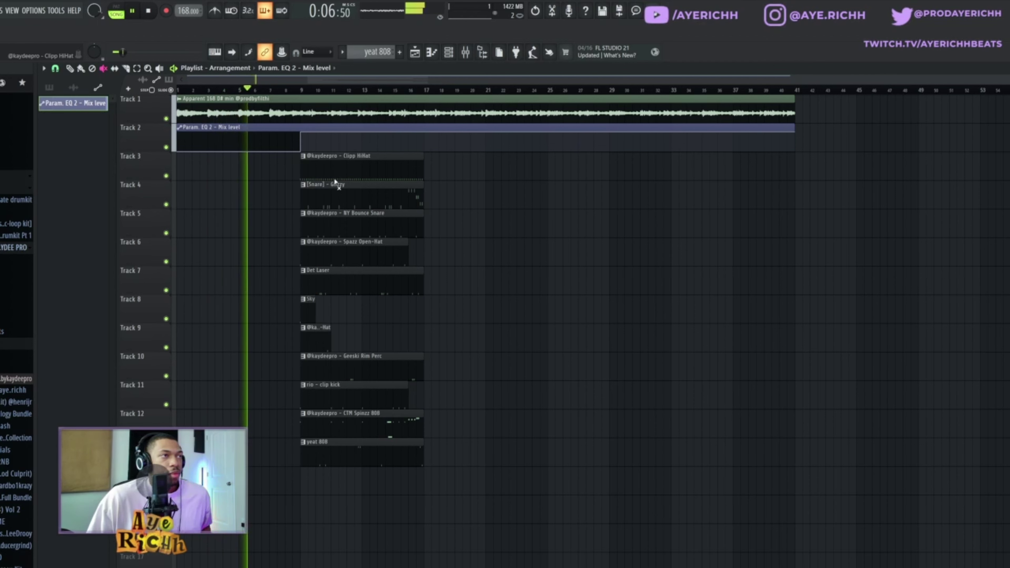
left_click_drag(333, 177, 342, 463)
left_click(311, 346)
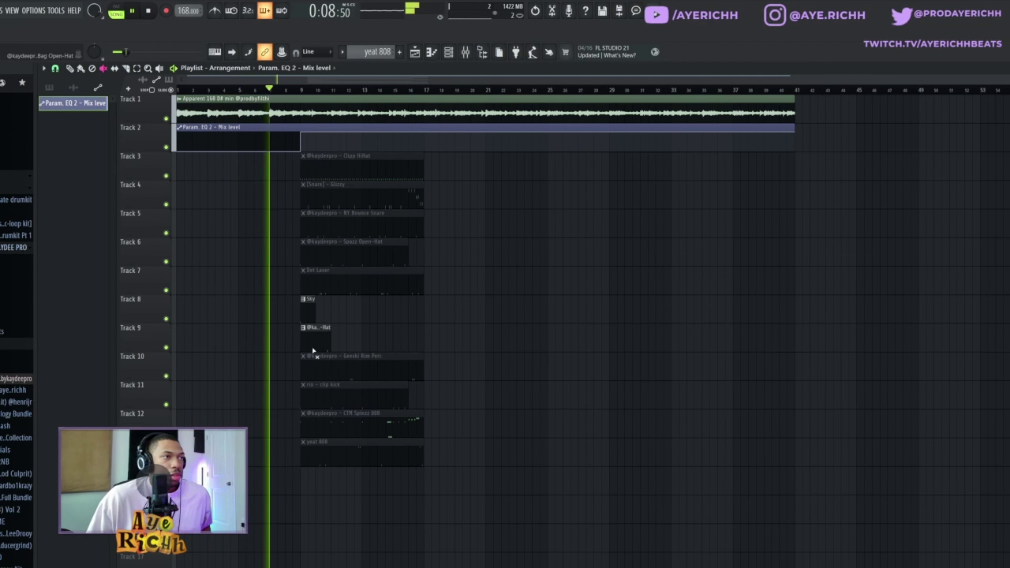
left_click(336, 176)
left_click(341, 204)
left_click(335, 226)
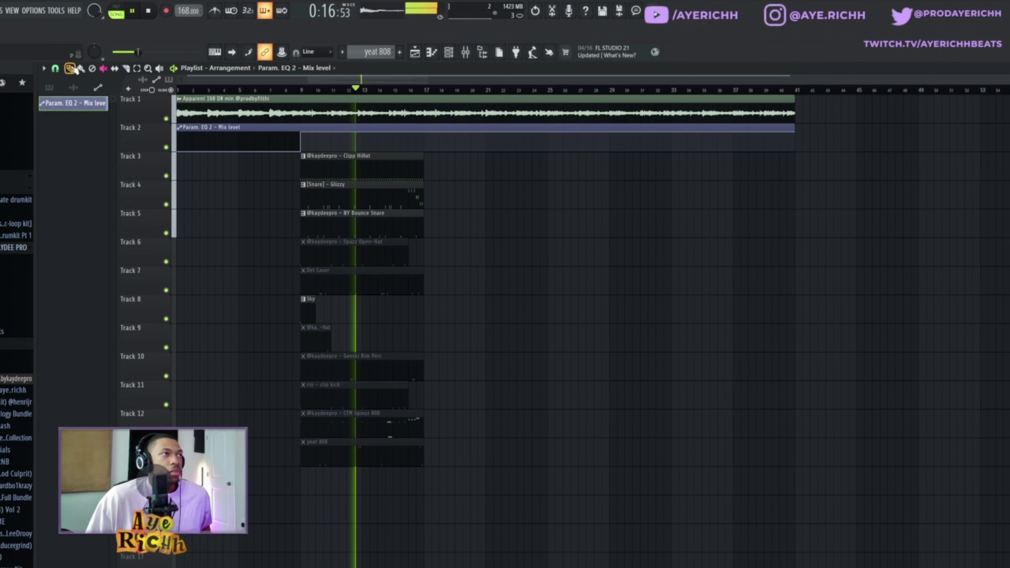
key("space")
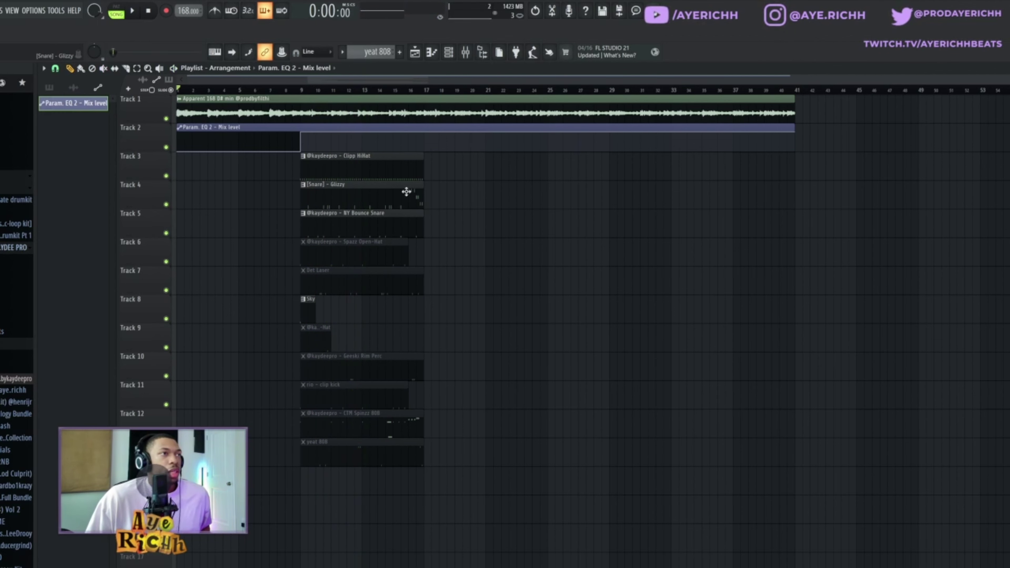
Copy the Clipp HiHat, Glizzy and NY Bounce Snare clips to bar 1 and unmute the other bar 9 clips except ChaseTheBag Open-Hat.
left_click_drag(411, 153, 165, 220)
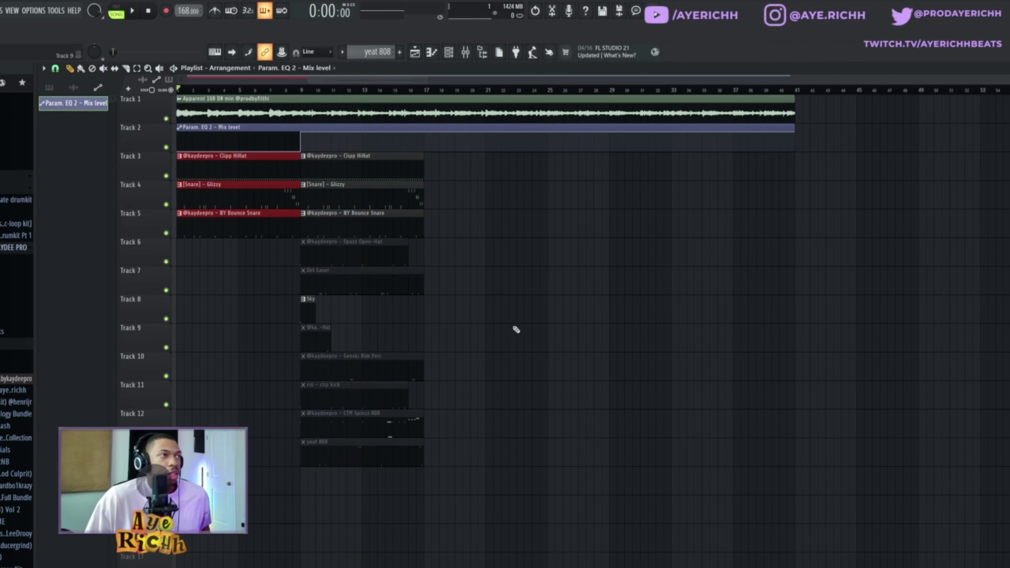
key("space")
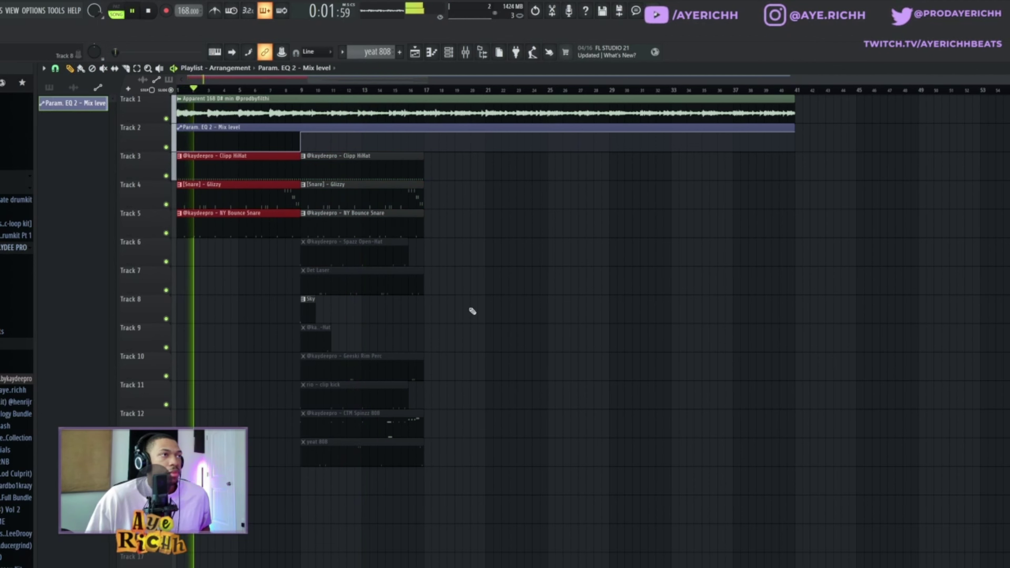
left_click(104, 68)
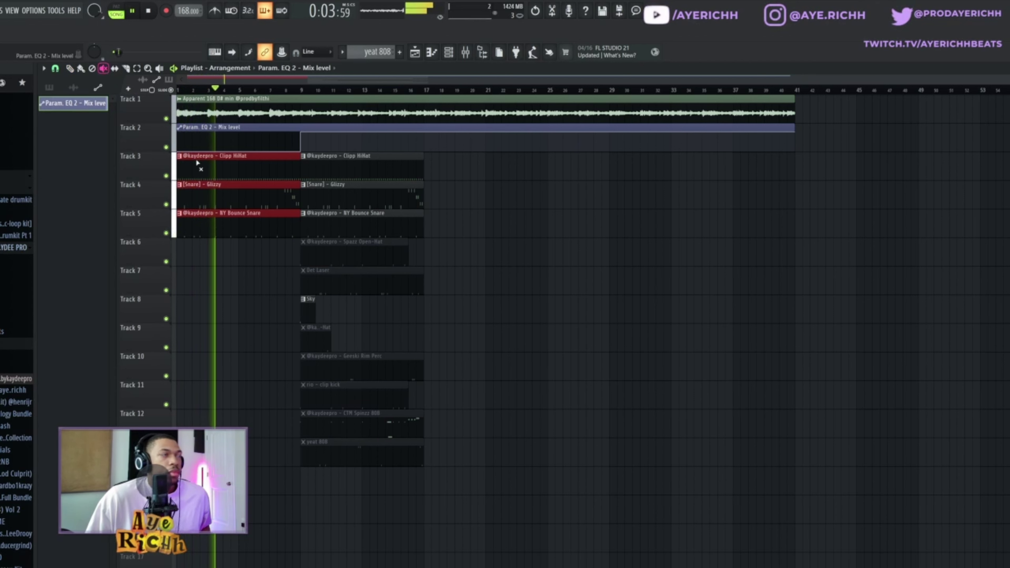
mouse_move(346, 244)
left_mouse_down()
mouse_move(361, 300)
mouse_move(339, 295)
mouse_move(341, 476)
left_mouse_up()
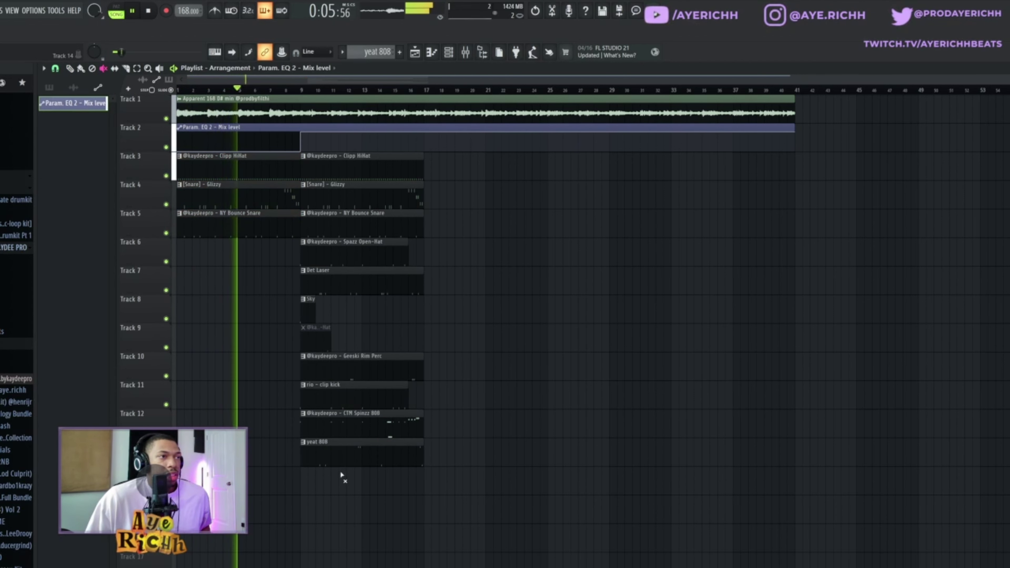
key("space")
In the bar 9 section, mute the Spazz Open-Hat and rio clip kick clips and unmute the ChaseTheBag Open-Hat clip.
left_click_drag(303, 91, 502, 105)
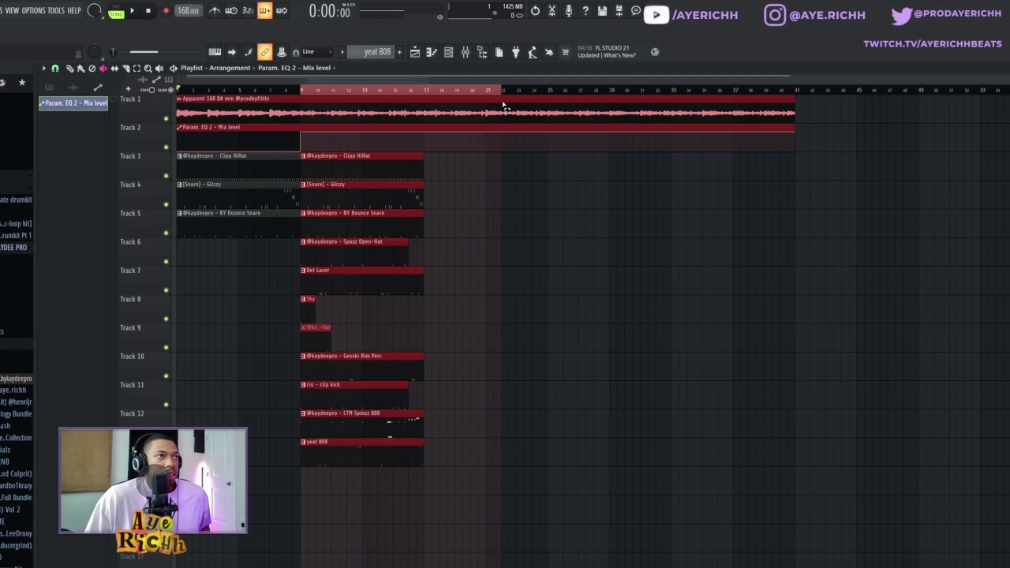
key("space")
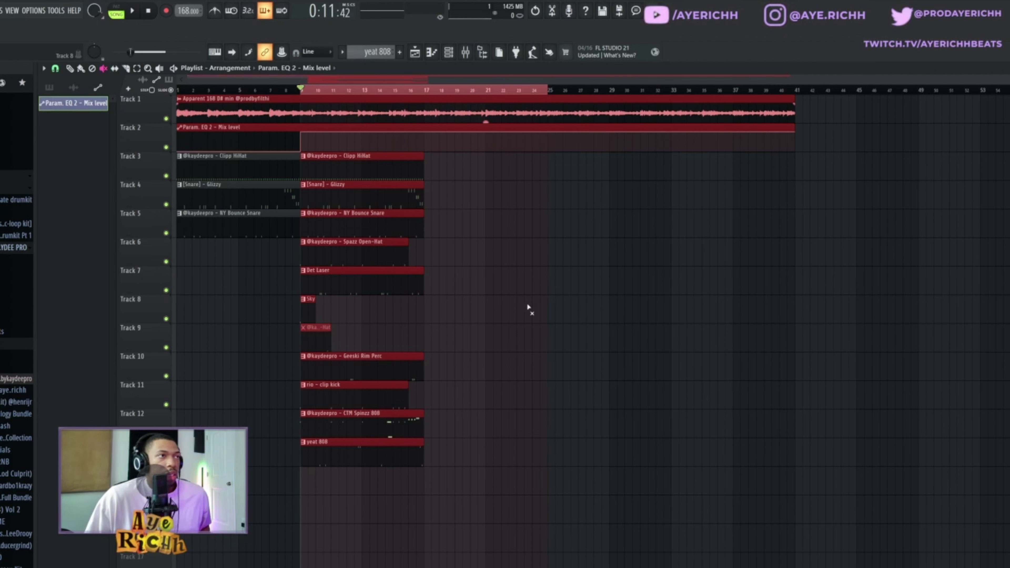
left_click(431, 228)
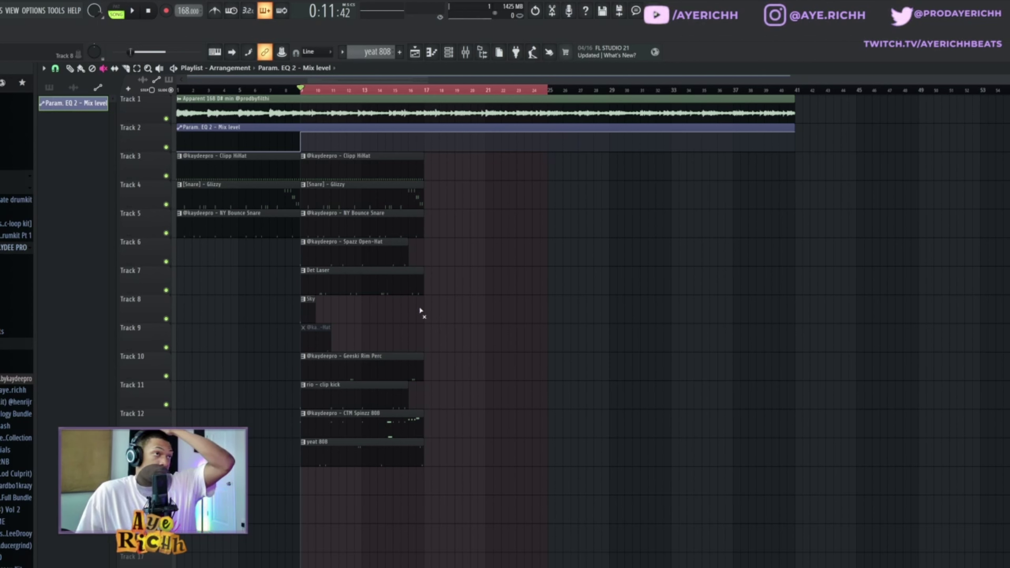
left_click(362, 246)
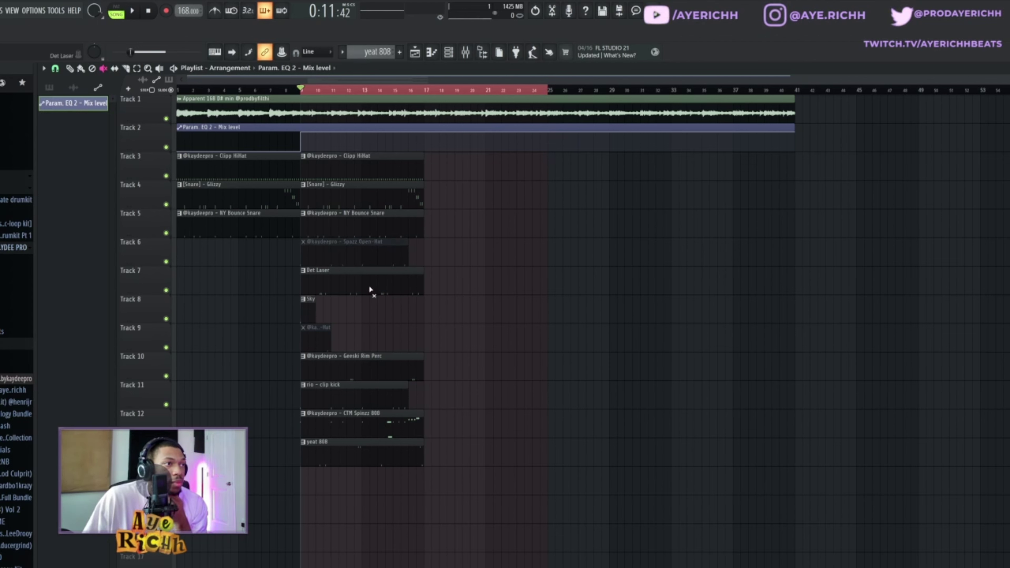
left_click(322, 342)
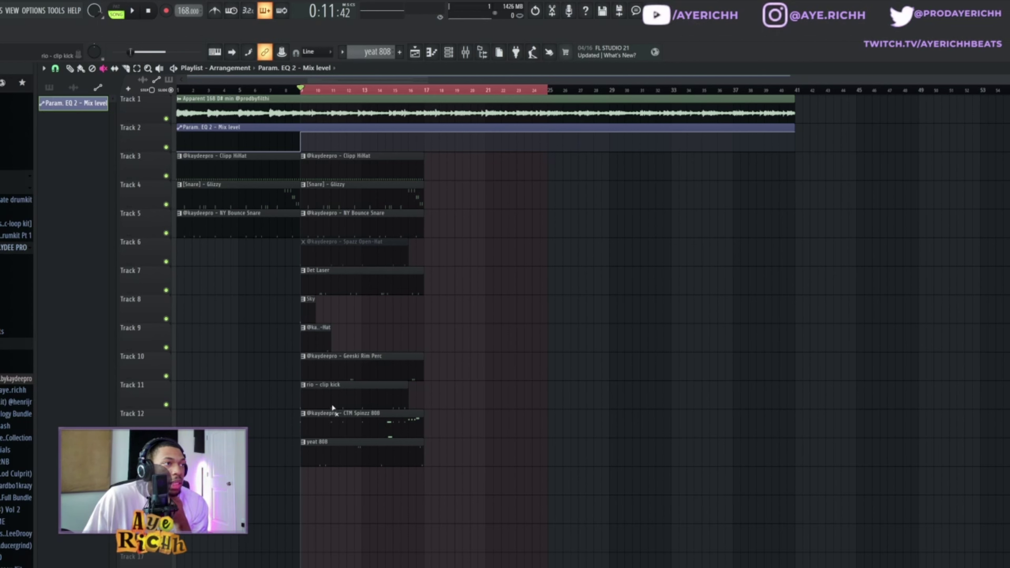
left_click(336, 405)
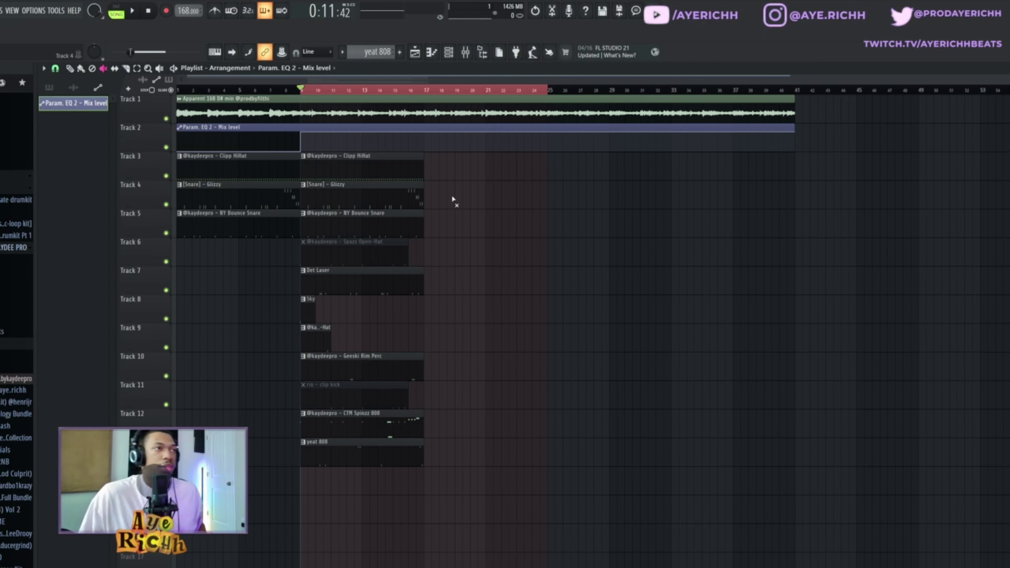
key("space")
key("space")
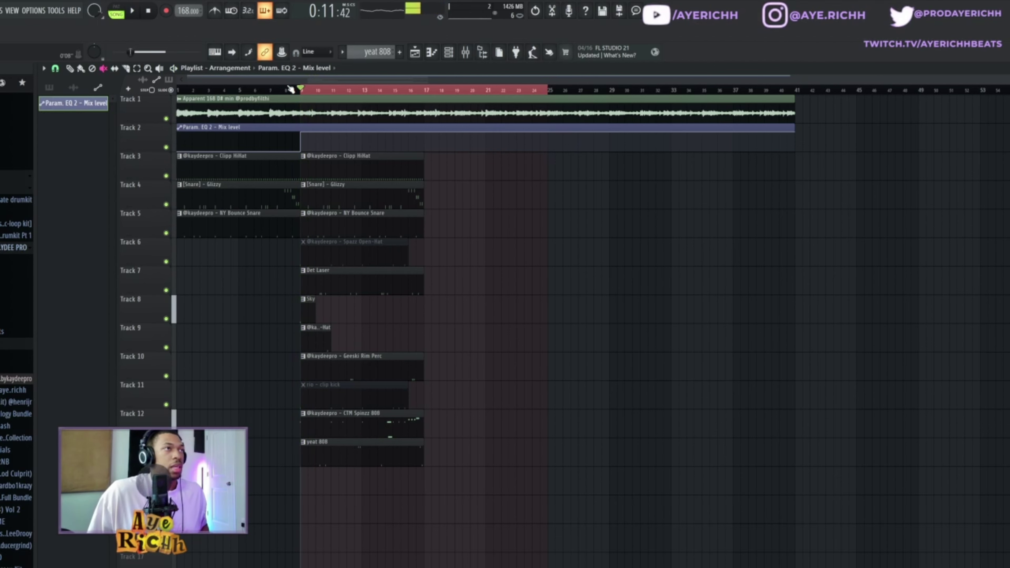
left_click(264, 76)
key("space")
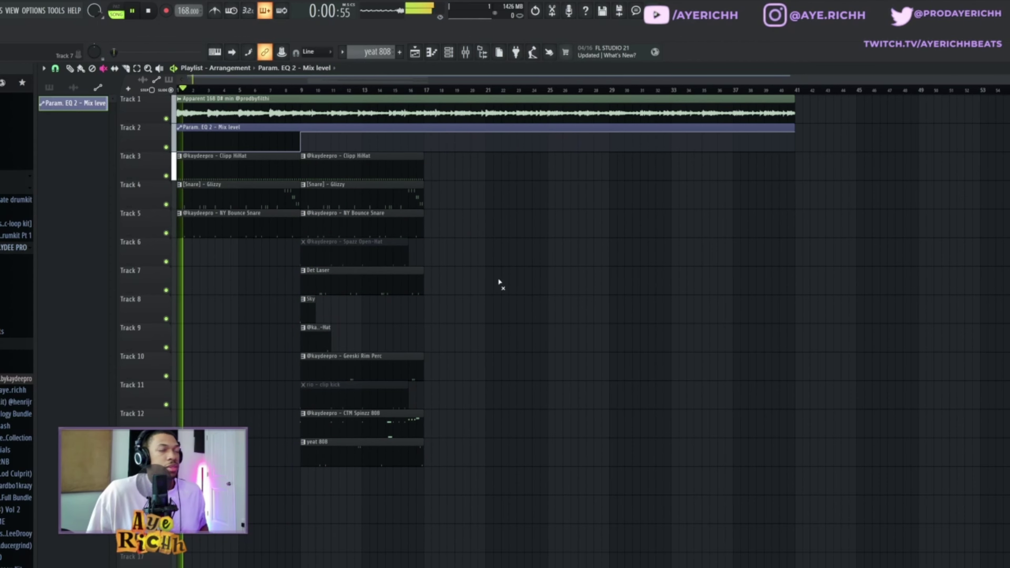
Duplicate all bar 9 drum and 808 clips to bar 17 and unmute the copied rio clip kick.
left_click_drag(453, 153, 301, 461)
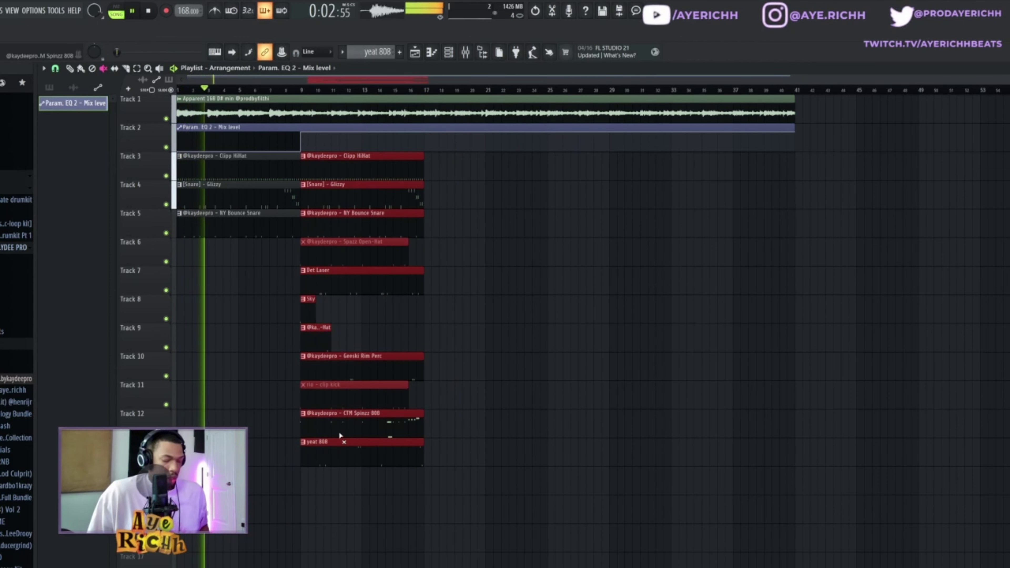
key("ctrl+b")
left_click(456, 398)
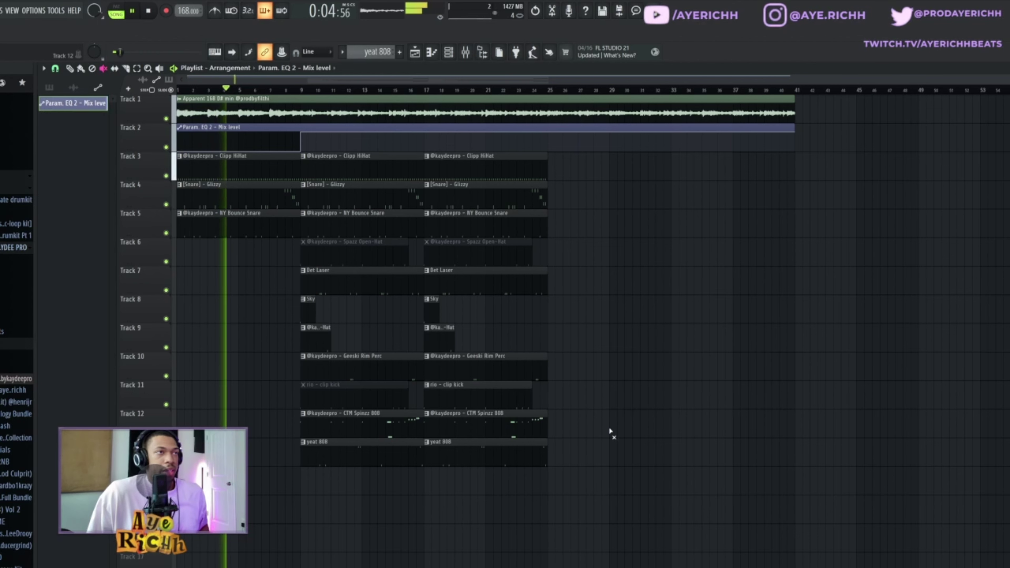
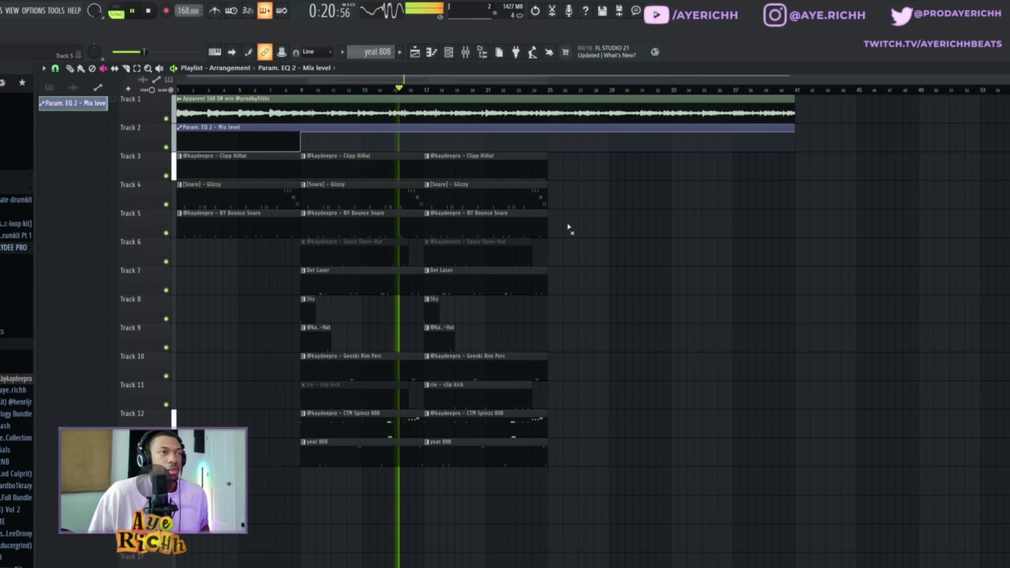
Duplicate all drum and 808 clips of the bar 17 section to bar 25 and deselect them.
left_click_drag(561, 163, 431, 461)
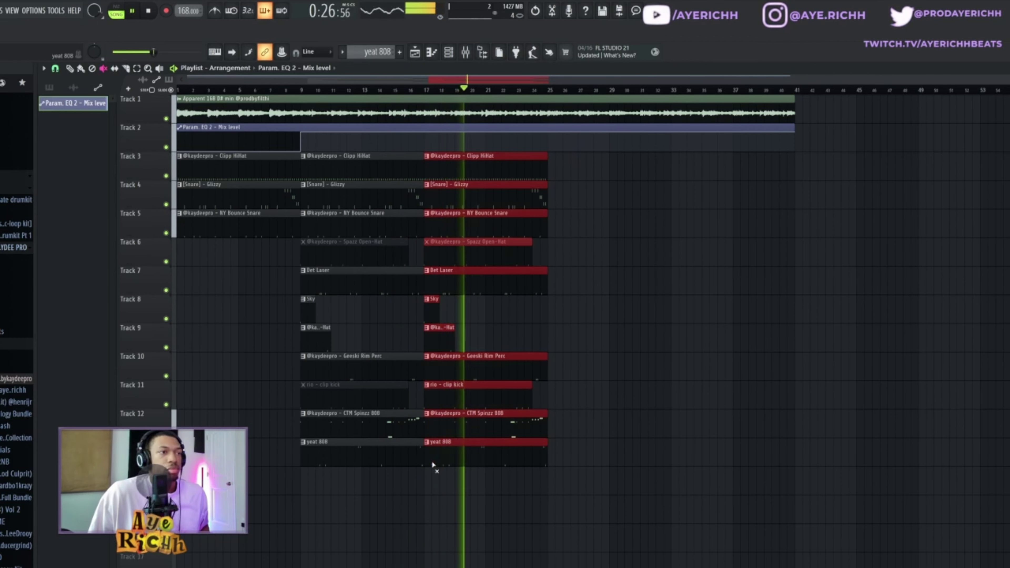
key("ctrl+b")
left_click(667, 486)
At bar 25, mute the yeat 808, rio clip kick, Geeski Rim Perc, ChaseTheBag Open-Hat, Sky, Det Laser and Glizzy snare clips.
scroll(647, 476, "up", 5)
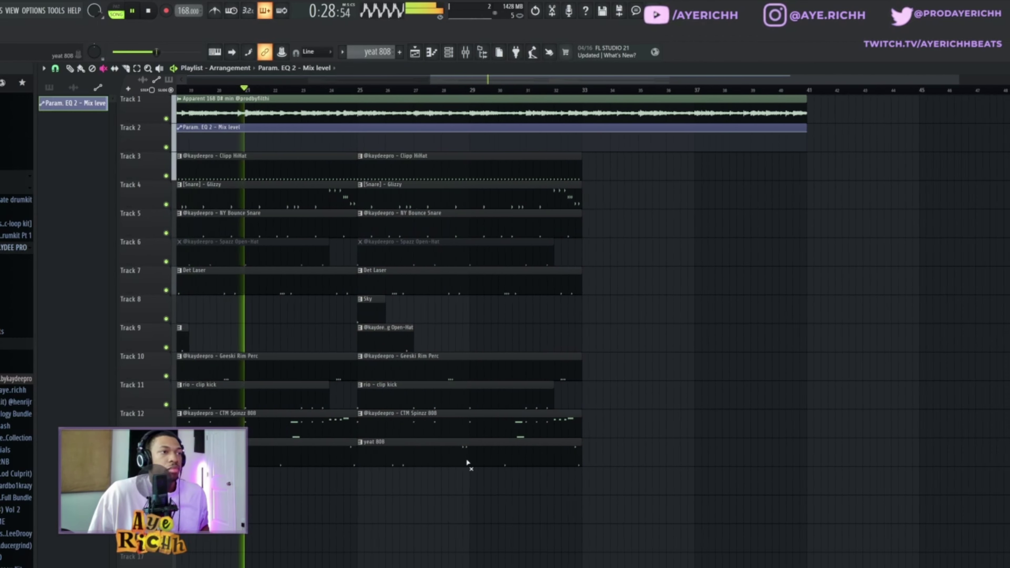
left_click(447, 456)
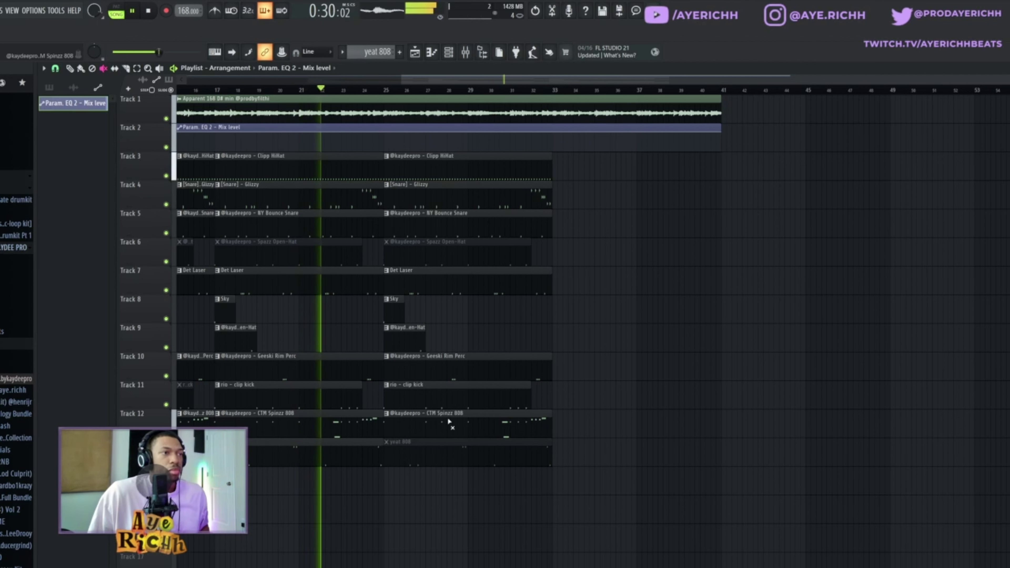
left_click(423, 383)
left_click(422, 358)
left_click(399, 336)
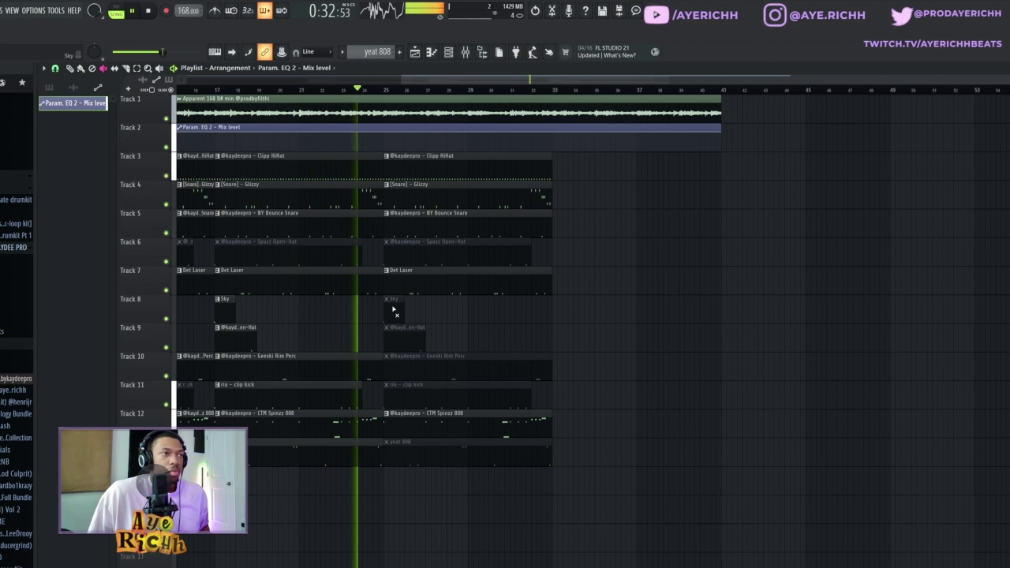
left_click(389, 311)
left_click(412, 281)
left_click(419, 197)
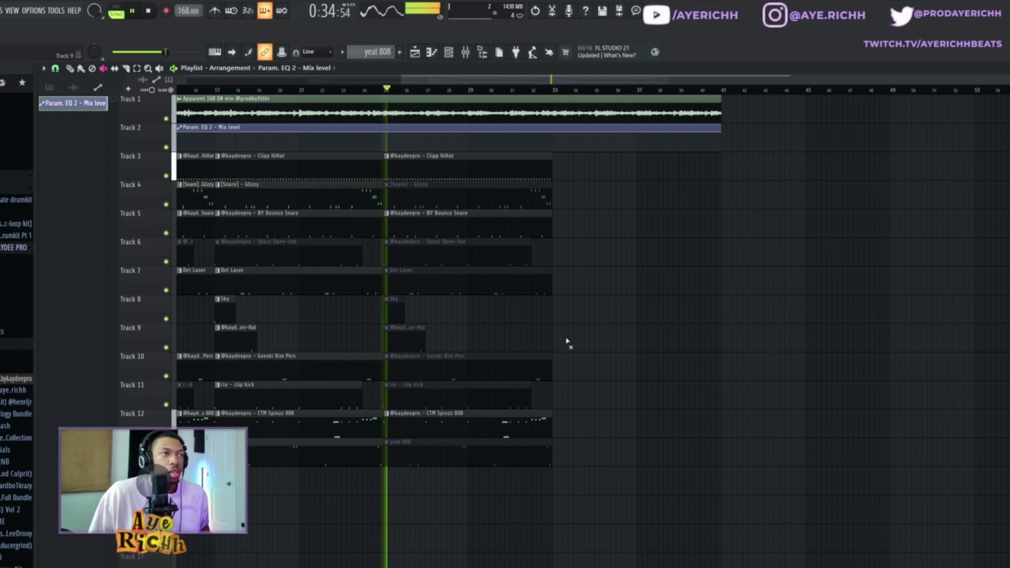
Duplicate the bar 25 drum and 808 clips to bar 33 and unmute the copied Sky and Glizzy snare clips.
scroll(553, 347, "down", 2)
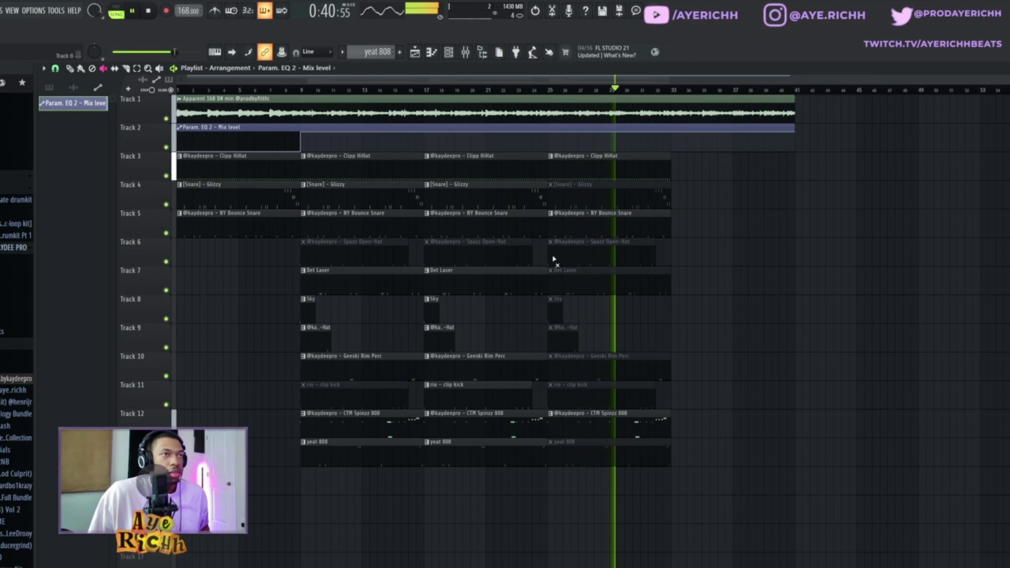
left_click_drag(694, 167, 554, 468)
key("ctrl+b")
left_click(677, 314)
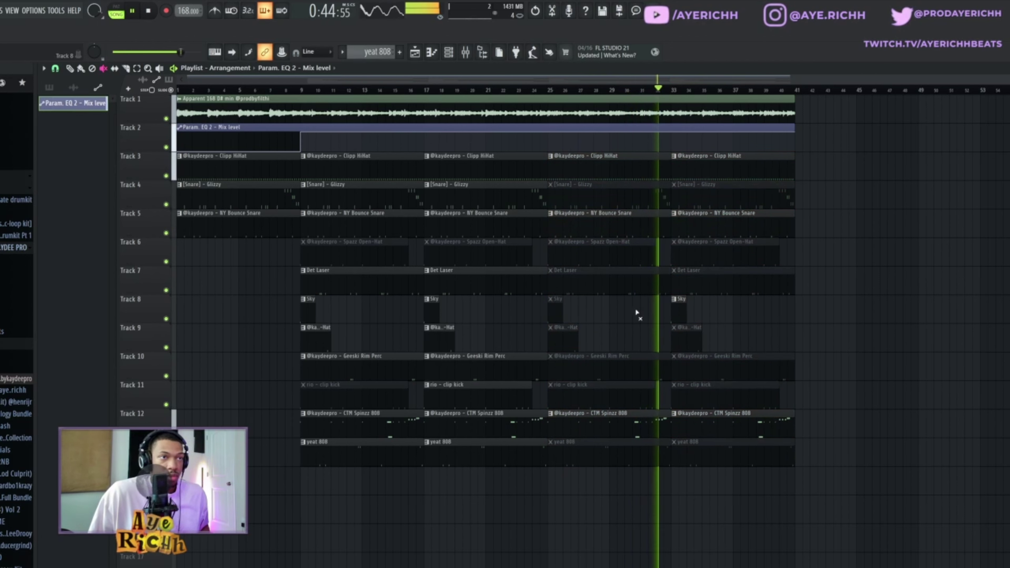
left_click(710, 197)
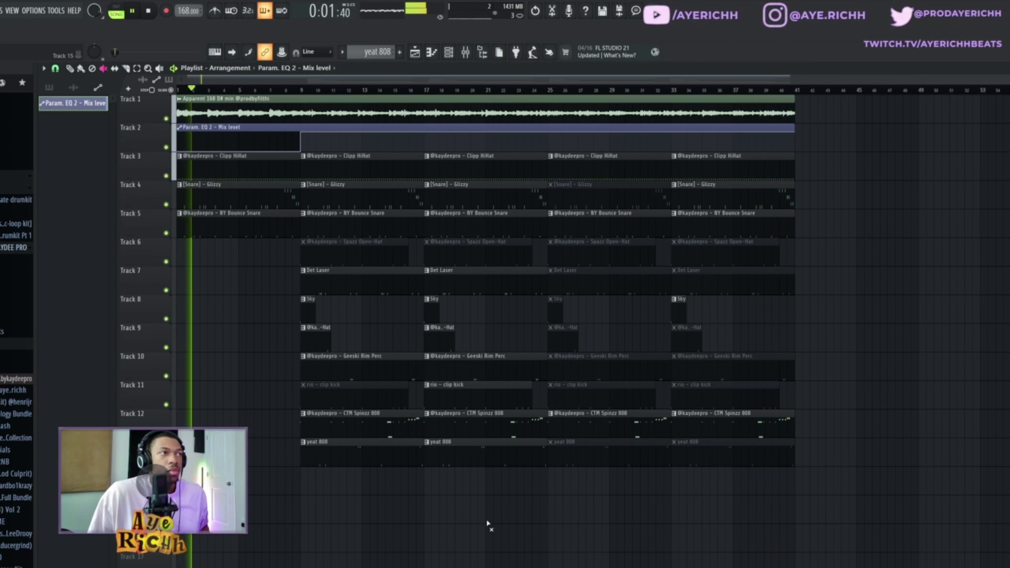
key("space")
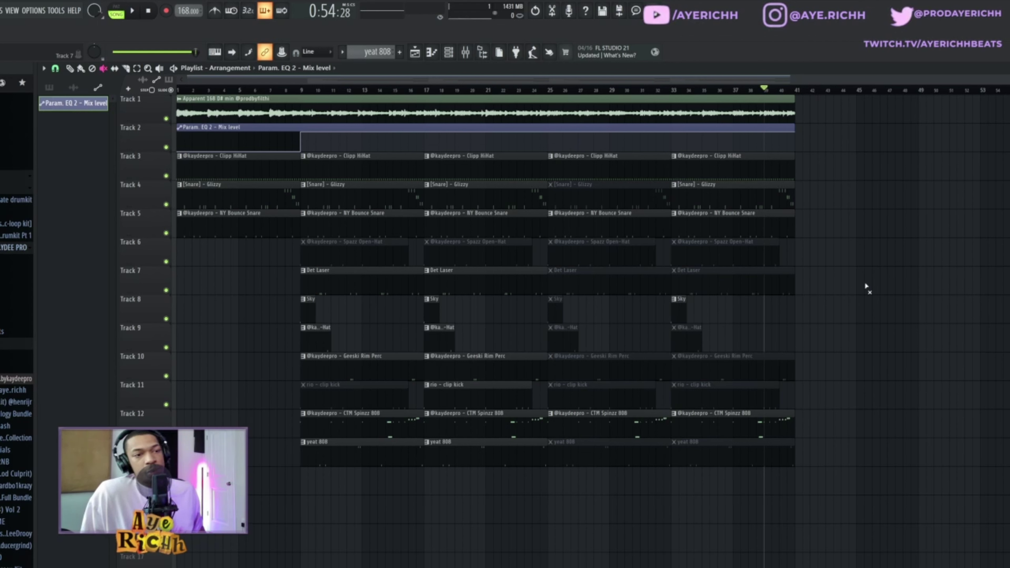
key("space")
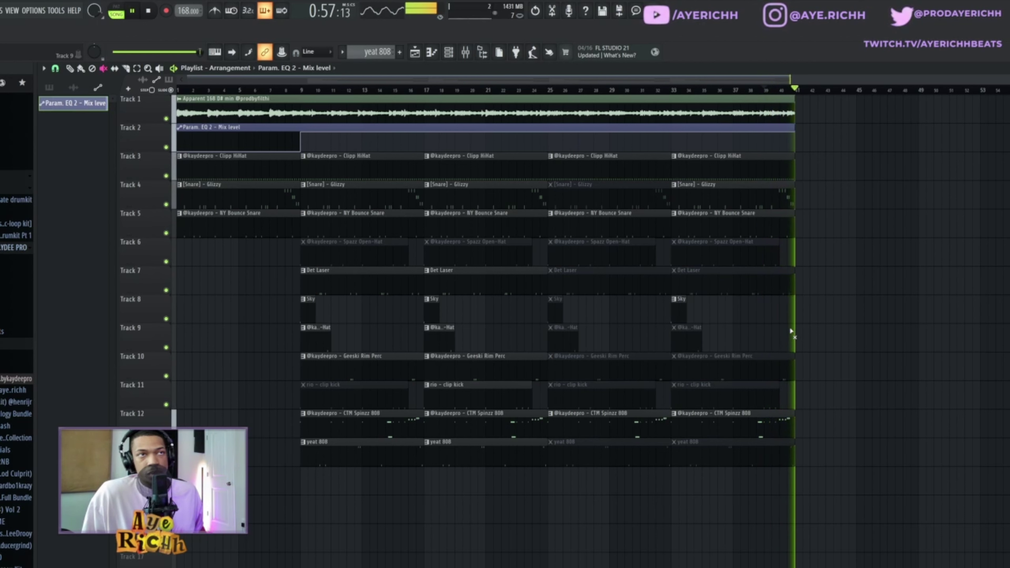
Open the CTM Spinzz 808 notes and inspect the volume envelope in its channel settings.
key("space")
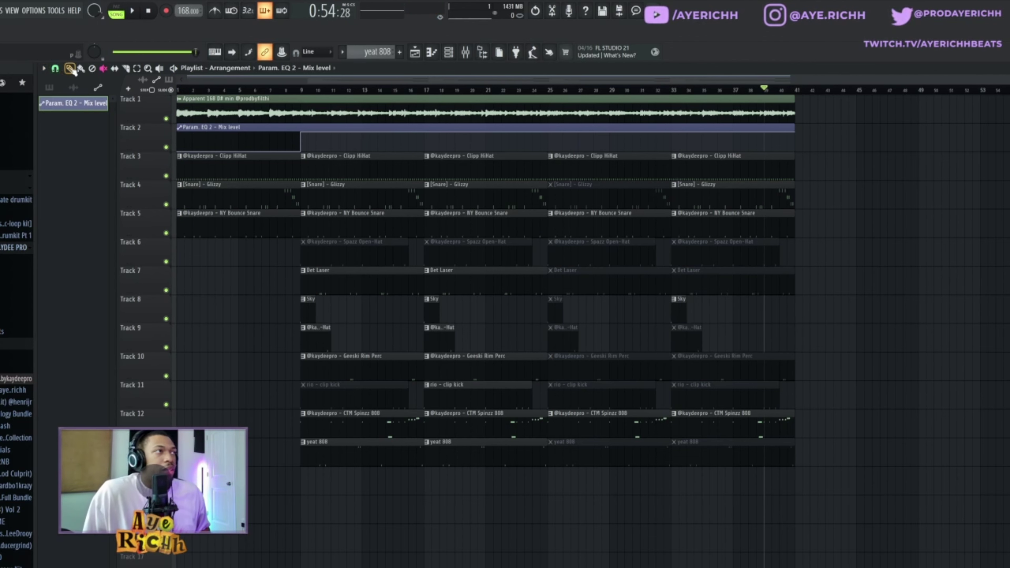
double_click(789, 424)
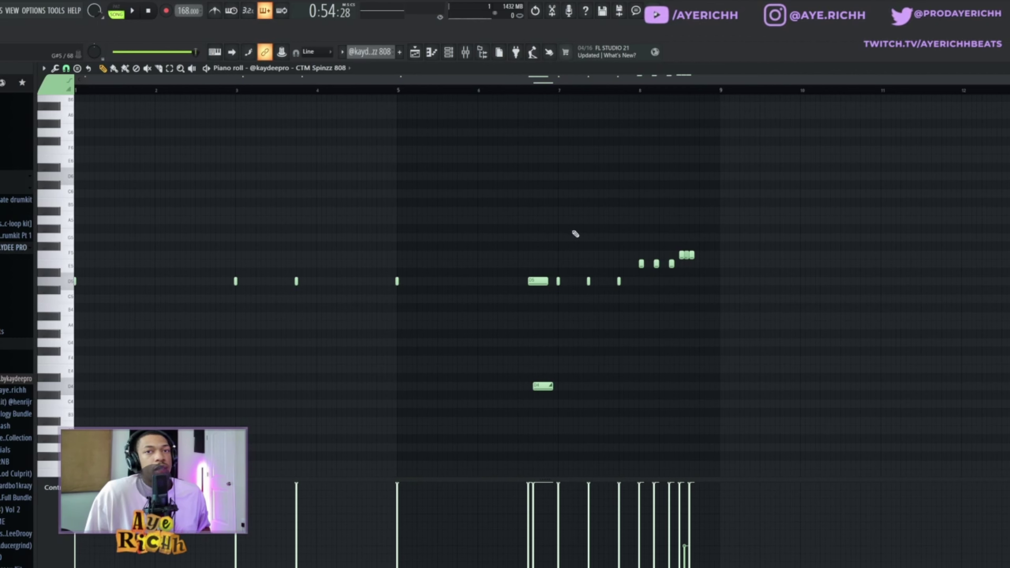
left_click(448, 53)
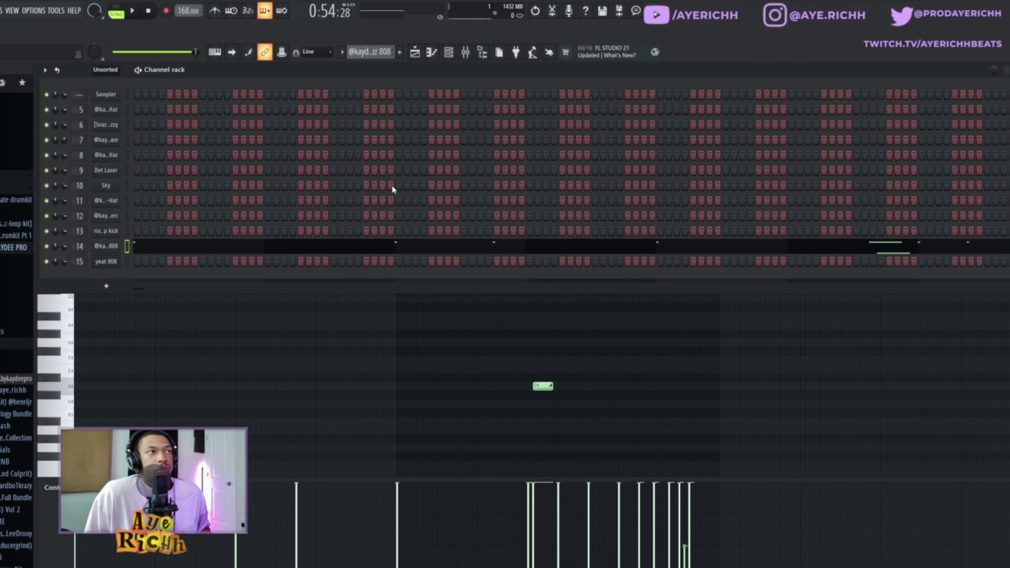
left_click(112, 246)
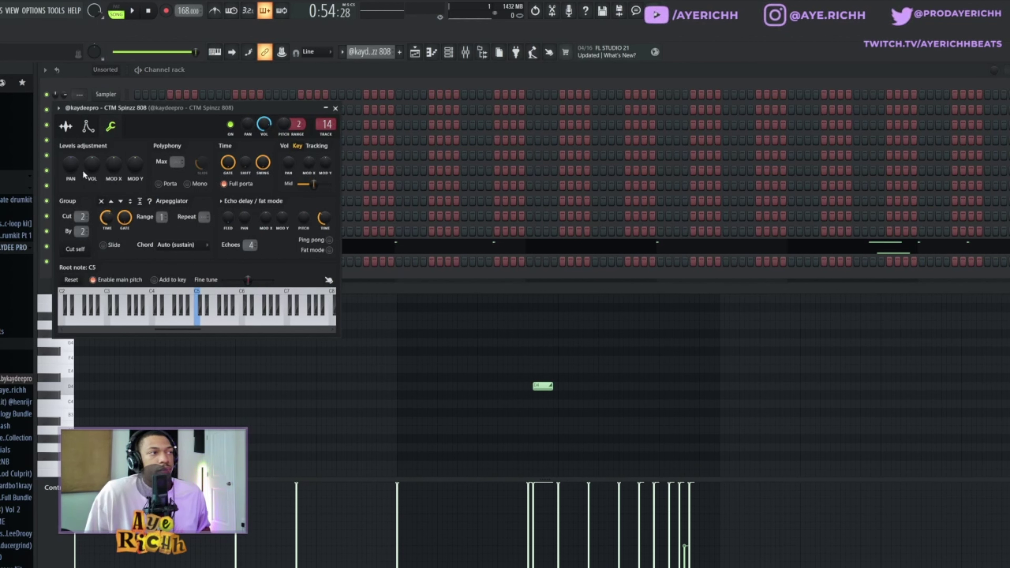
left_click(91, 126)
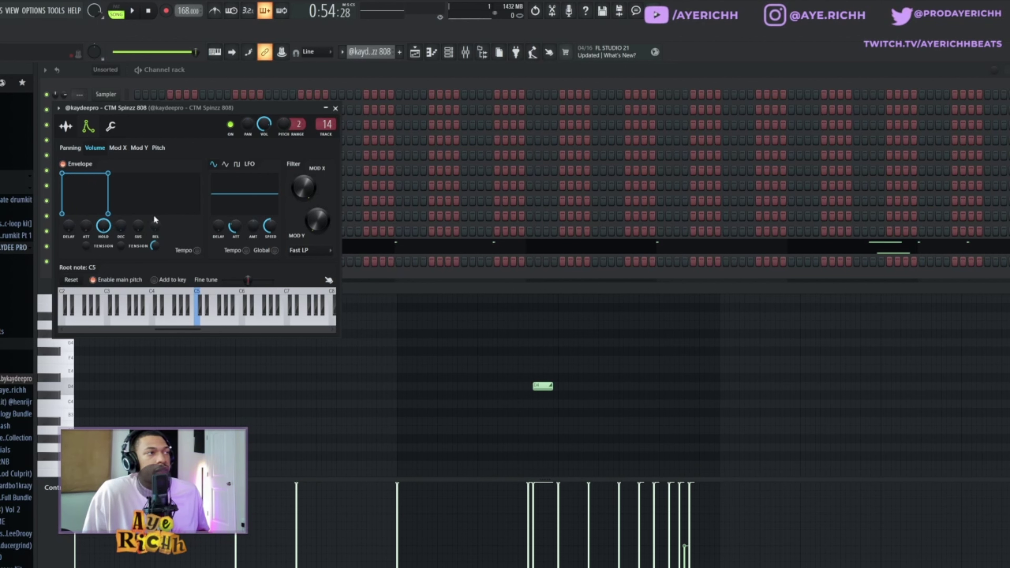
left_click(336, 109)
left_click(513, 346)
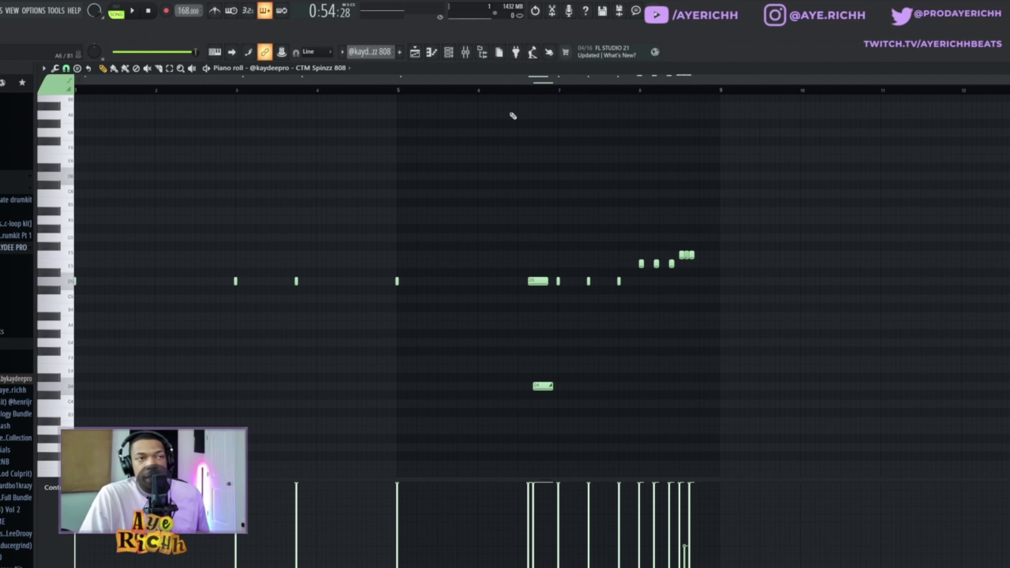
Apply legato to the CTM Spinzz 808 notes and extend the bar 3 note to meet the following note.
key("ctrl+l")
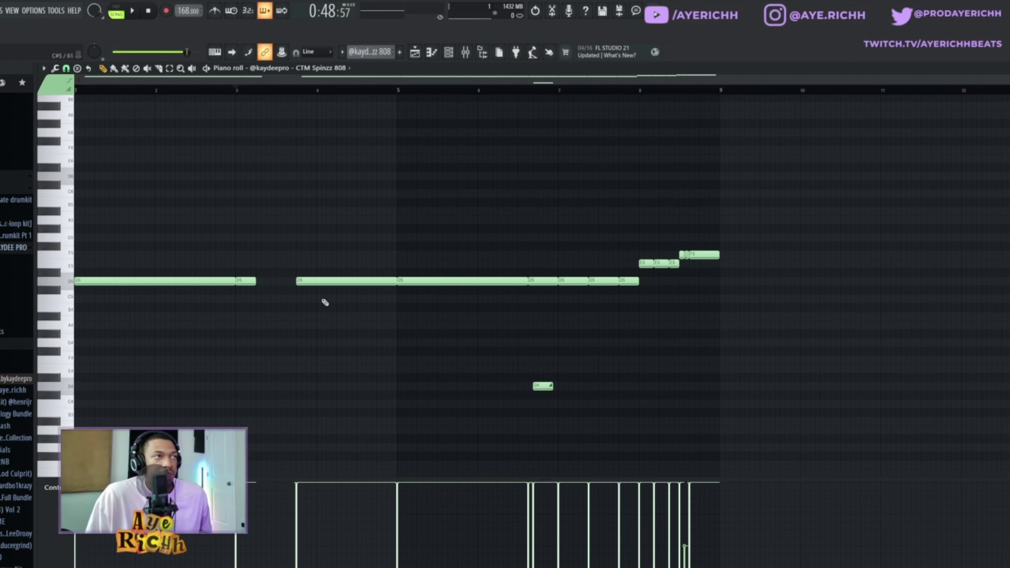
left_click(240, 92)
key("space")
key("space")
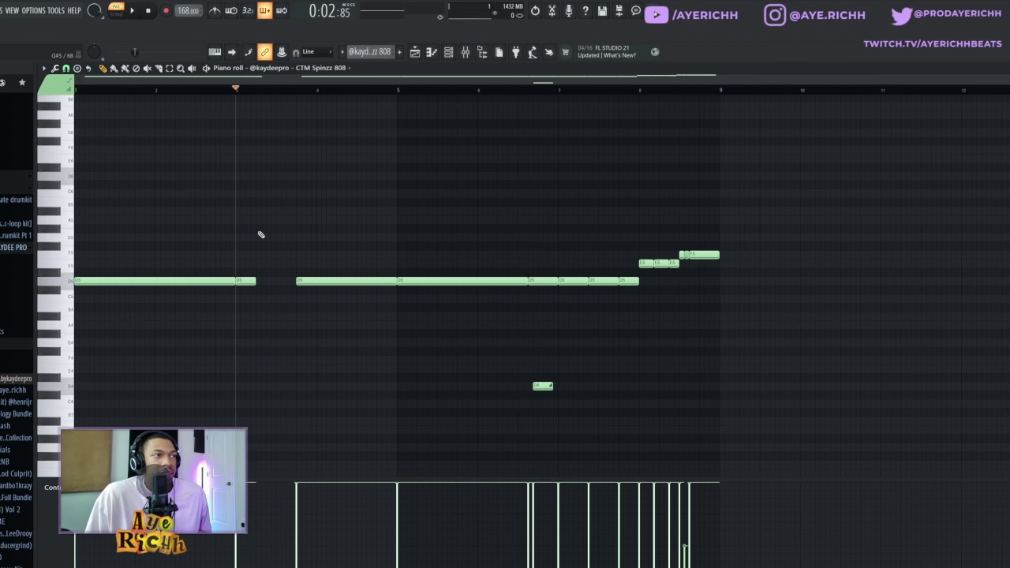
key("space")
key("space")
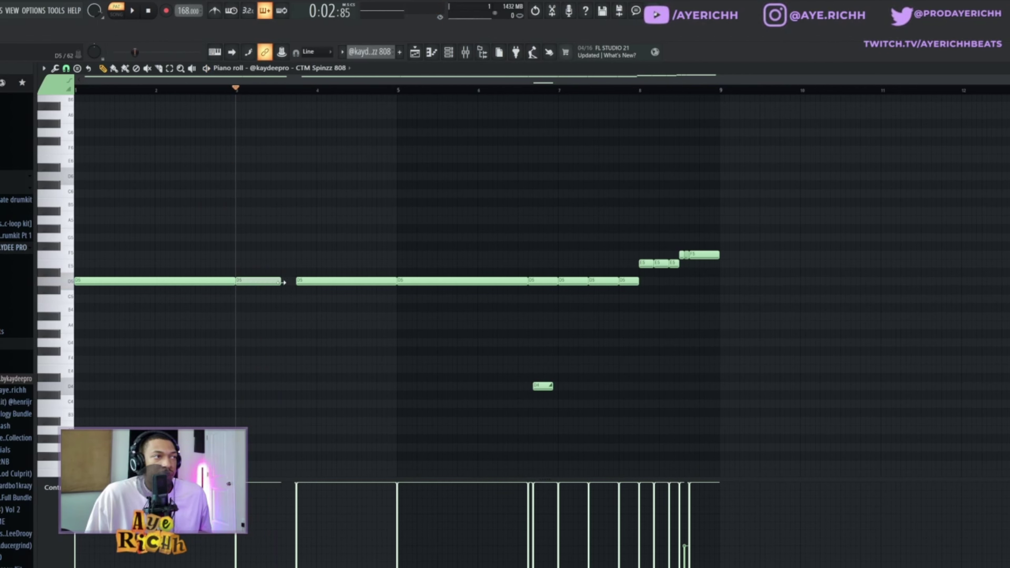
key("space")
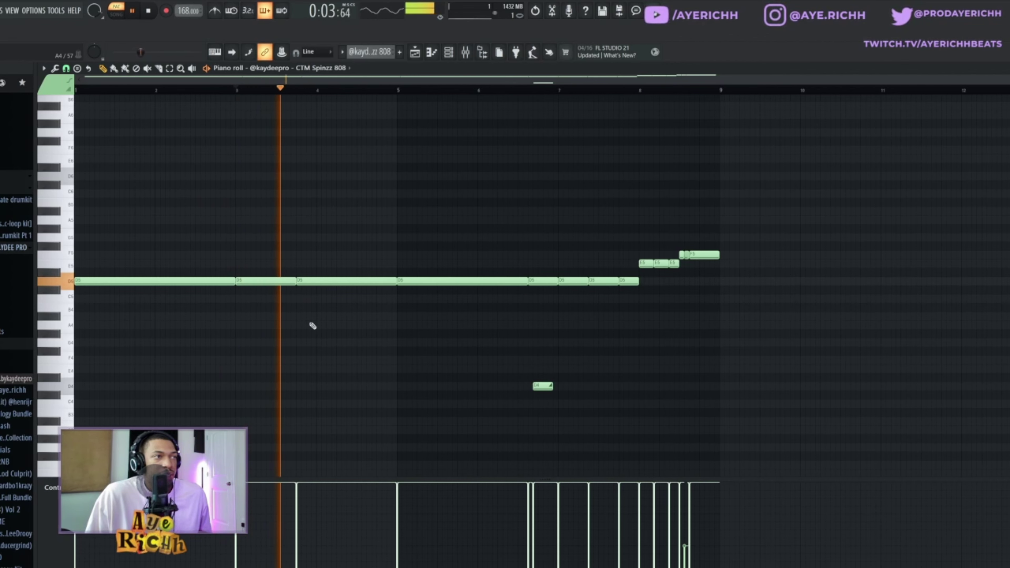
key("space")
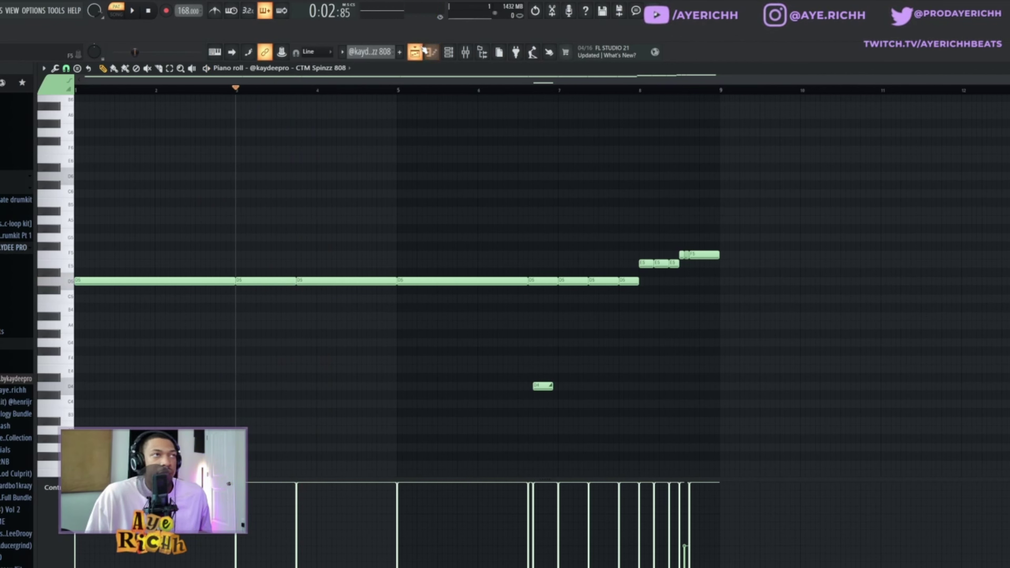
Recheck the CTM Spinzz 808 volume envelope and audition the arrangement from bar 40.
left_click(451, 54)
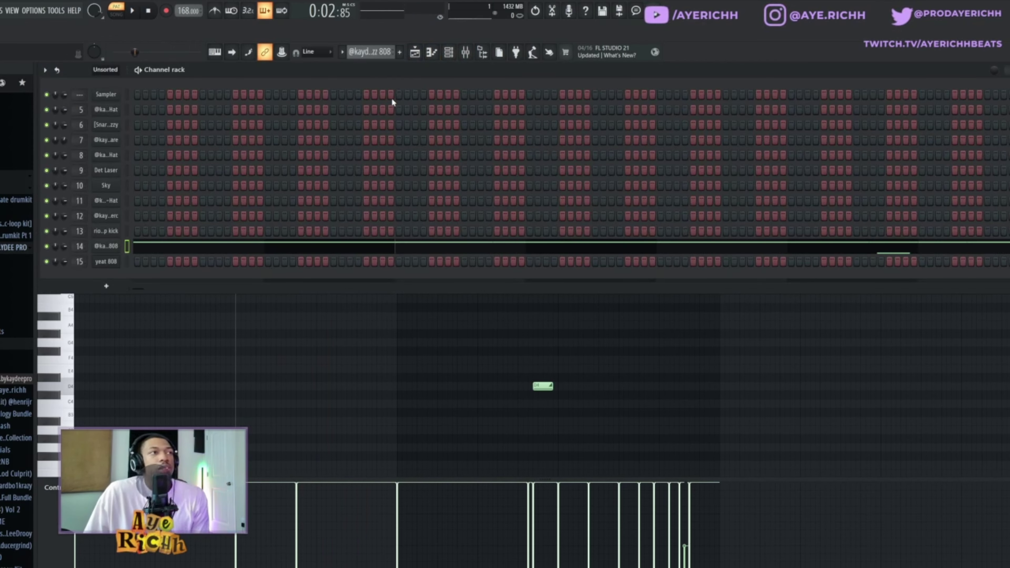
left_click(106, 247)
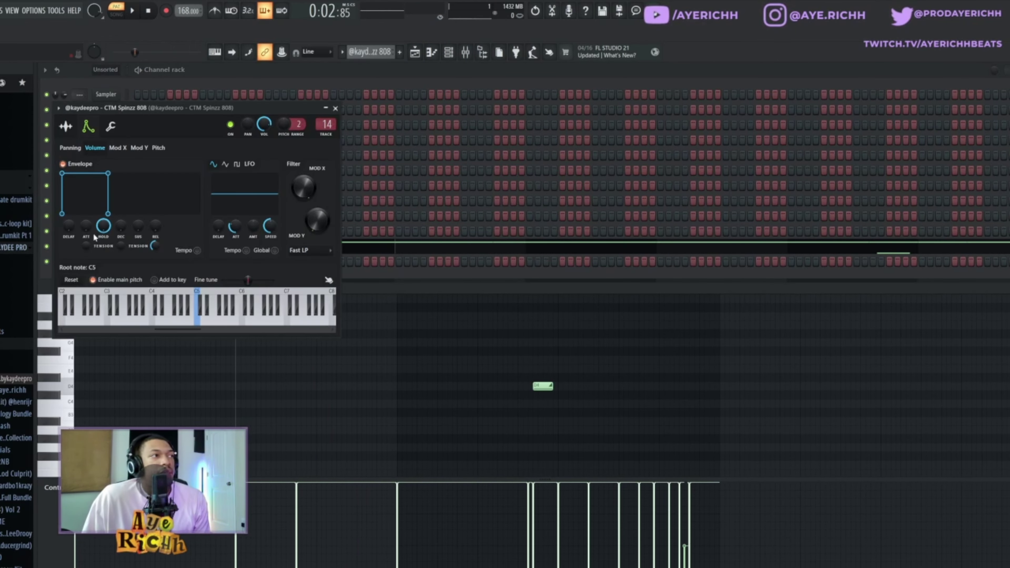
left_click(448, 50)
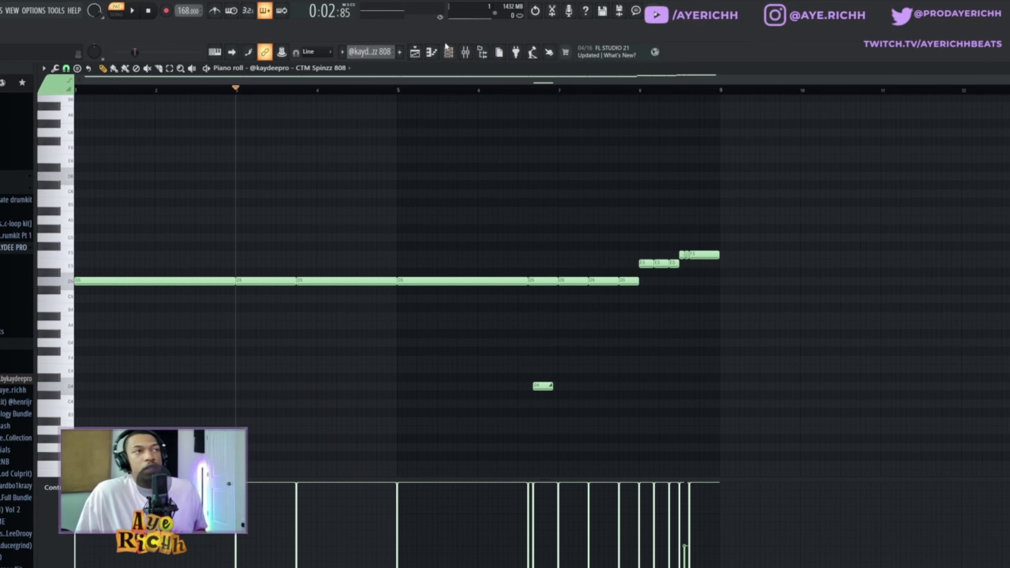
left_click(425, 53)
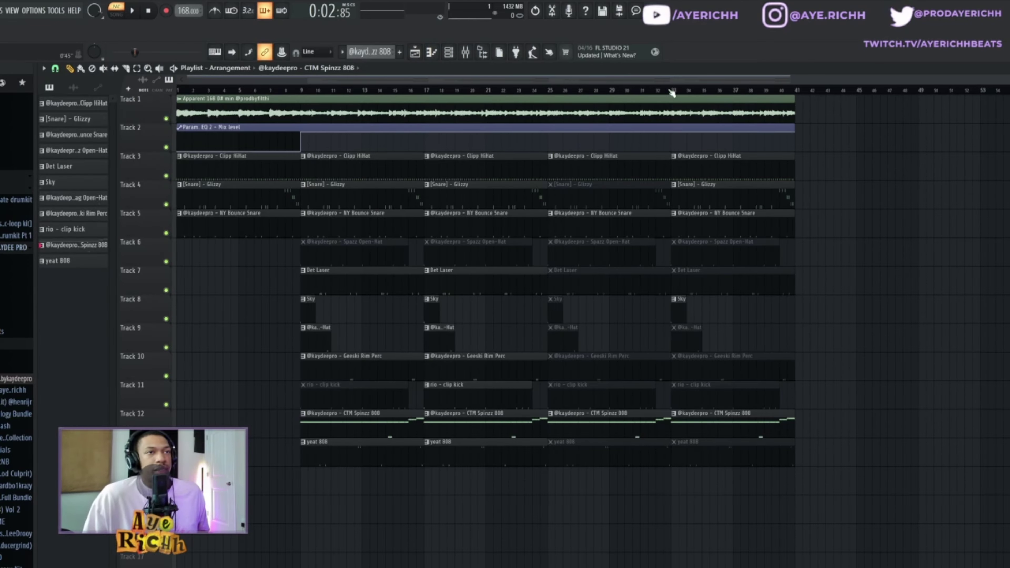
left_click(782, 91)
key("space")
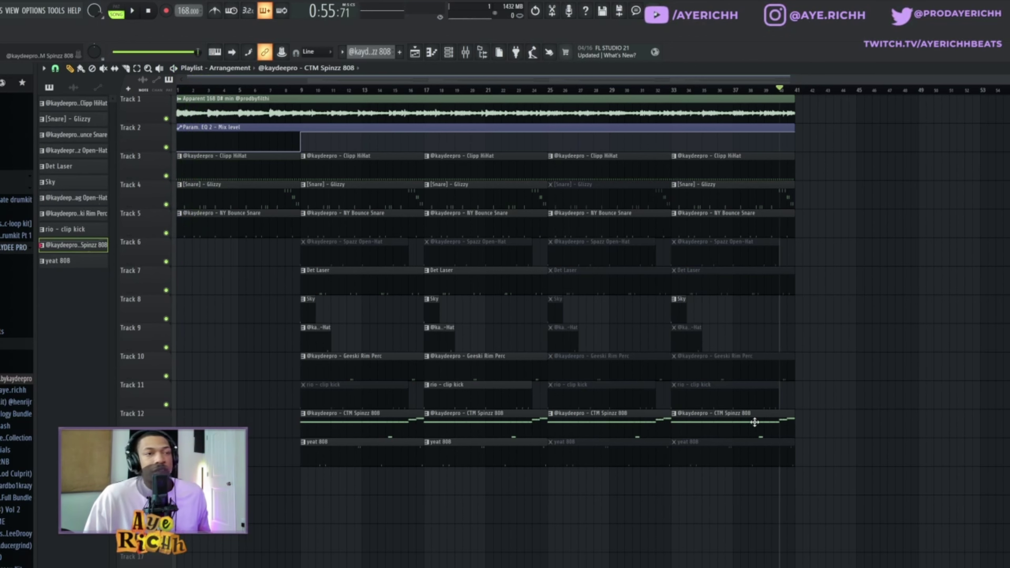
double_click(754, 422)
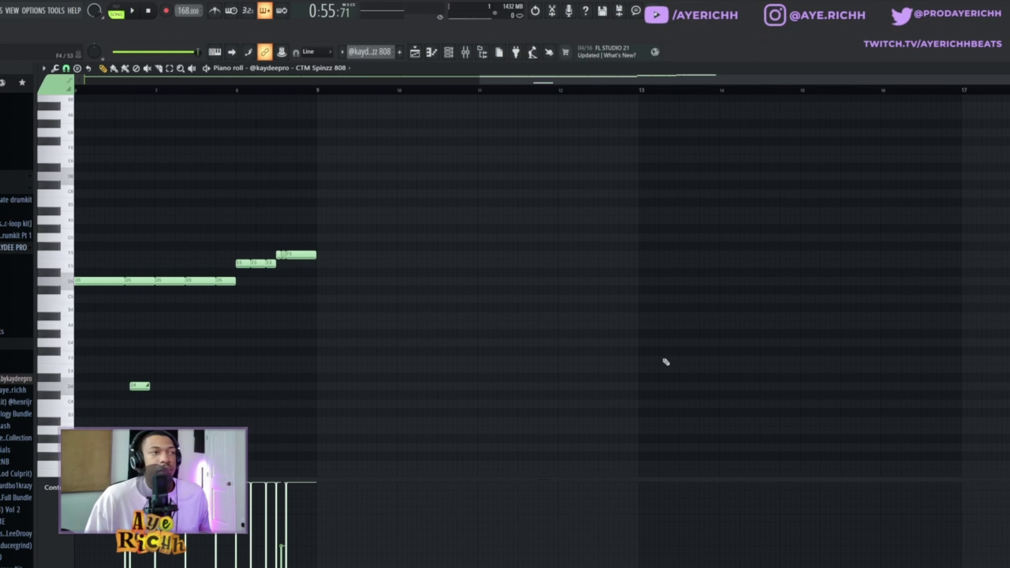
left_click(446, 60)
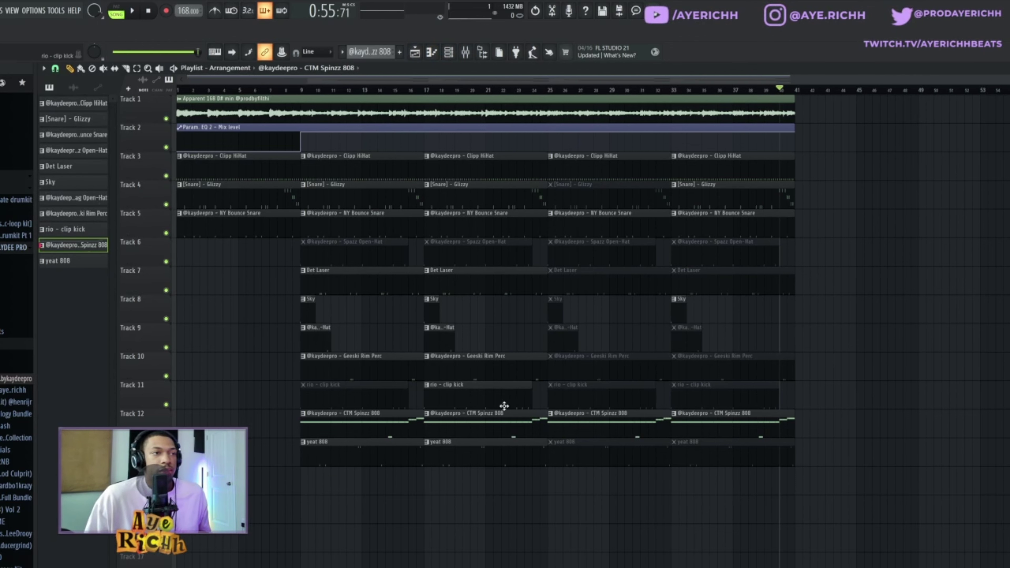
Make the bar 25 CTM Spinzz 808 clip unique and open its notes while playing back that section.
left_click(550, 414)
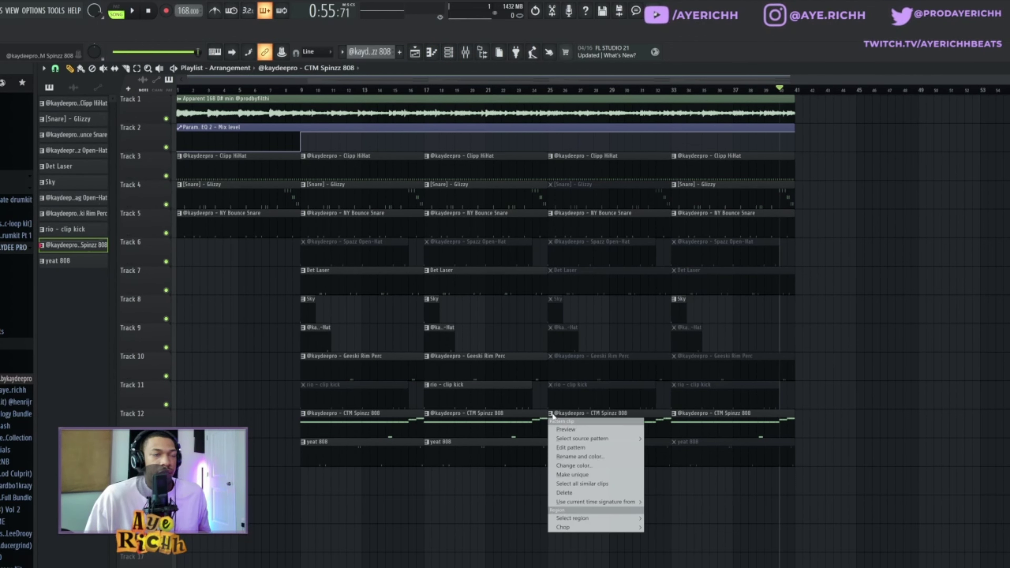
left_click(574, 475)
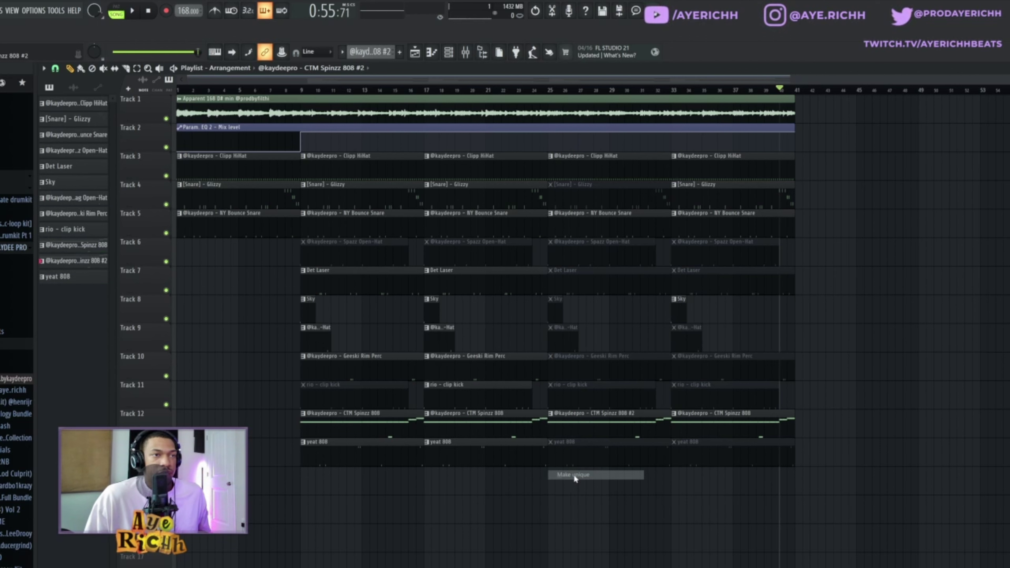
right_click(716, 423)
double_click(595, 426)
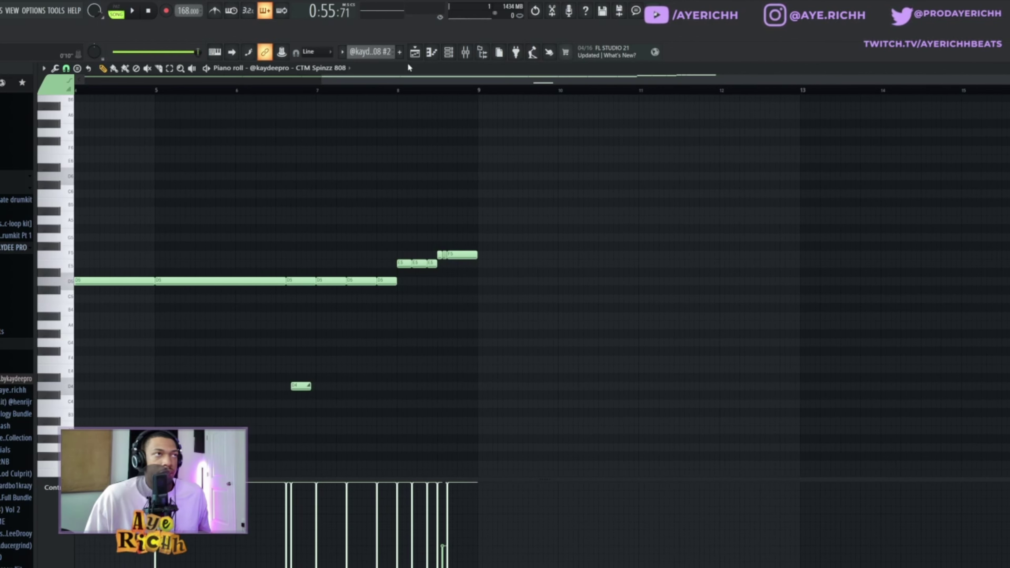
left_click(453, 54)
key("space")
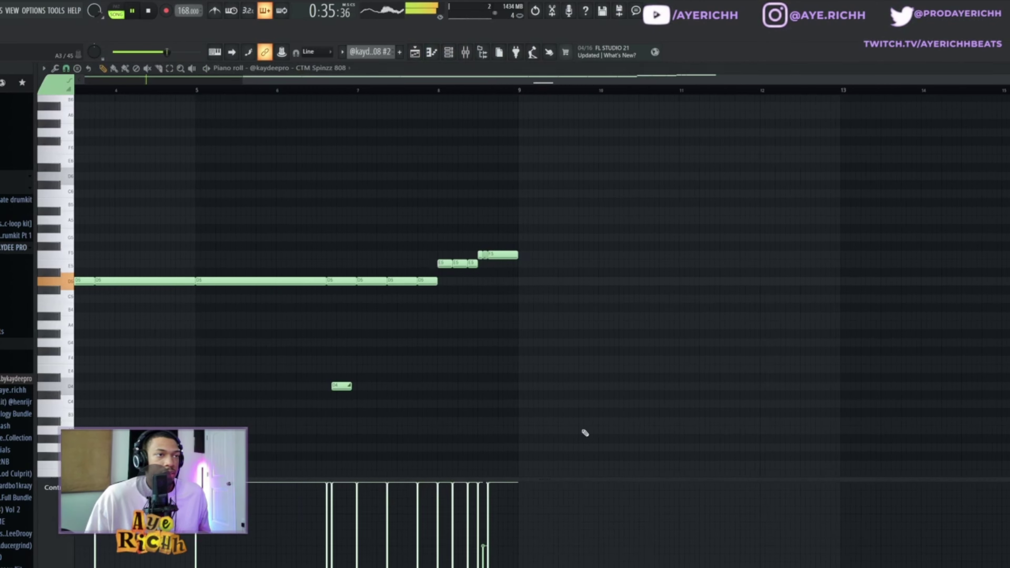
double_click(581, 430)
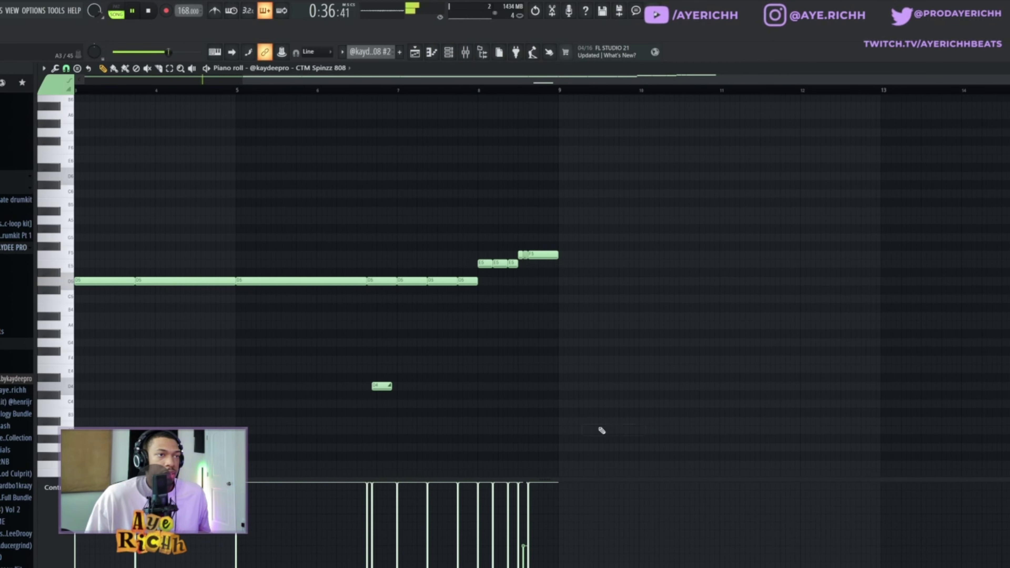
In the unique 808 pattern, shorten the opening D5 note and add a second D5 note right after it, ending mid-bar 2.
key("space")
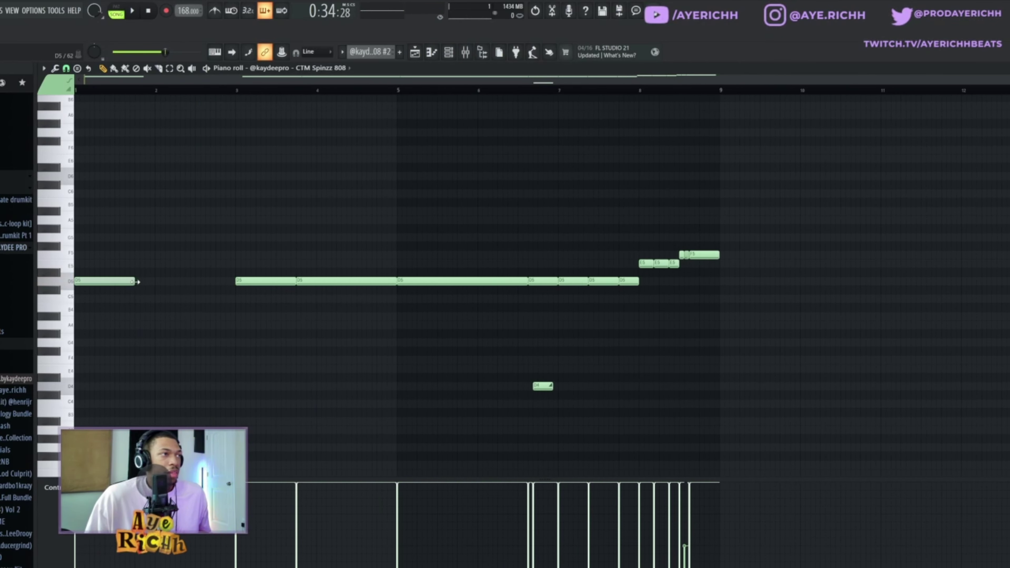
left_click(145, 282)
key("space")
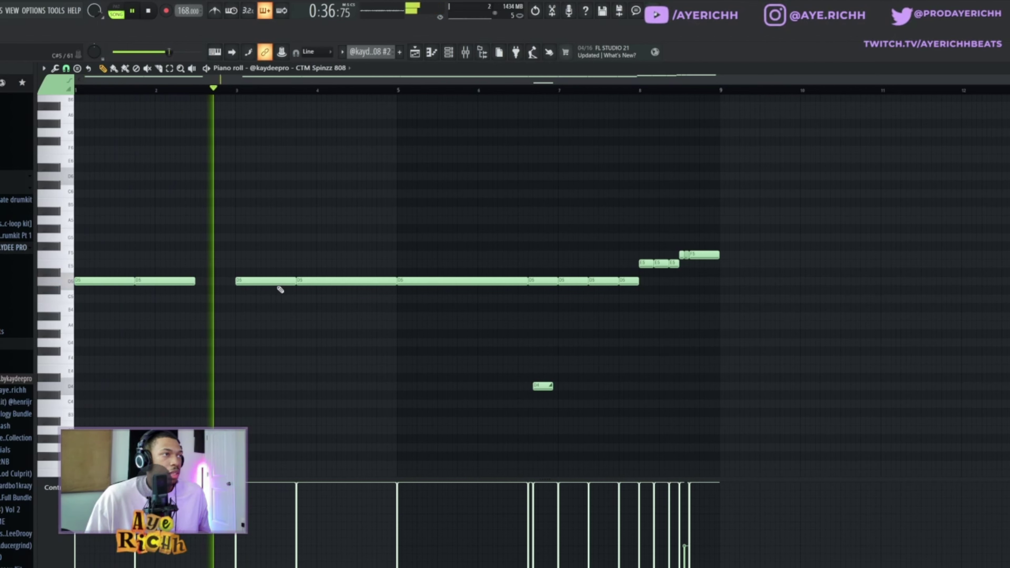
key("space")
Split the bar 3 note with an extra D5 hit, and add short D5, D6 and E5 notes leading into bar 5.
left_click_drag(293, 286, 272, 287)
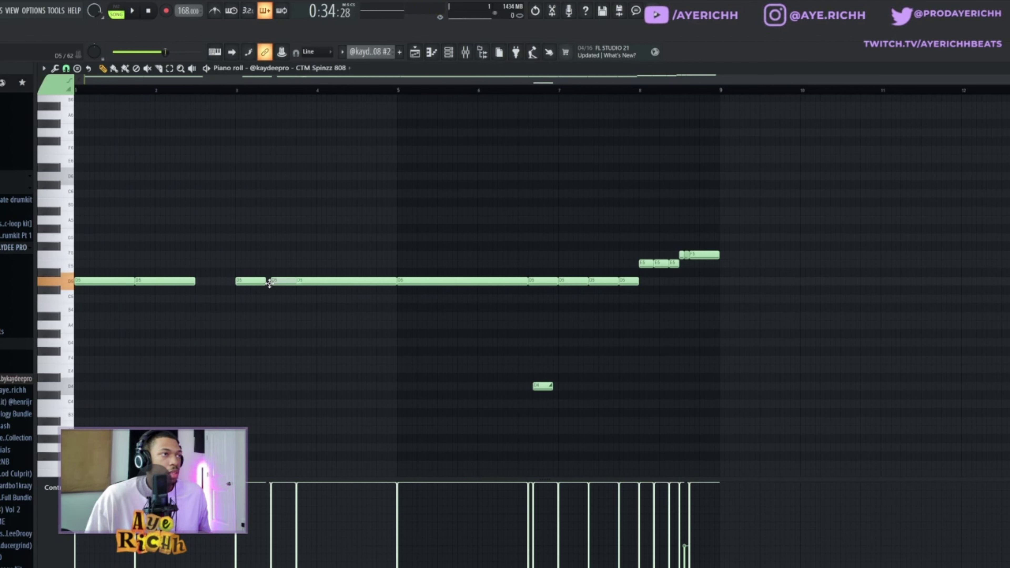
key("space")
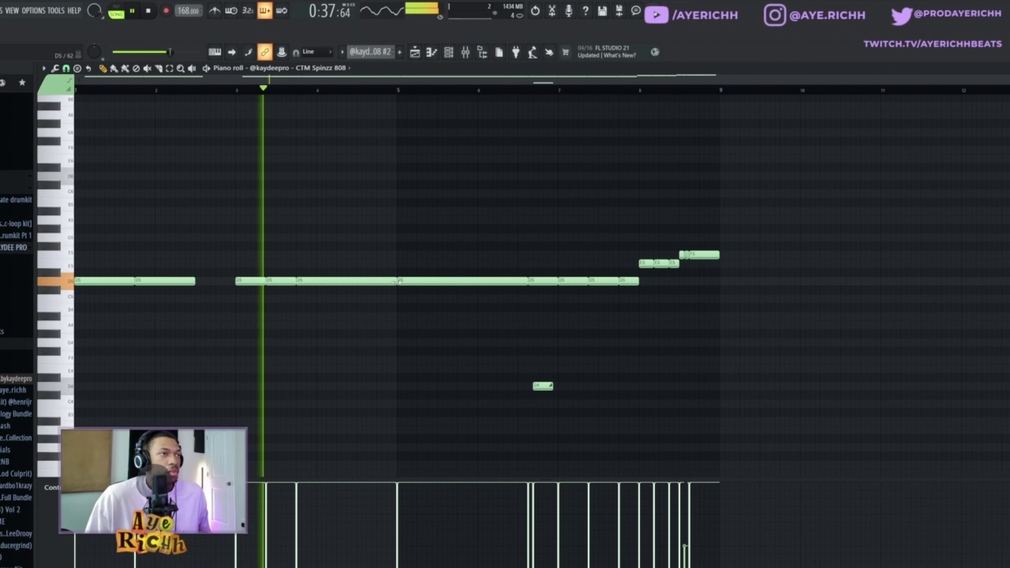
left_click_drag(393, 282, 351, 283)
key("space")
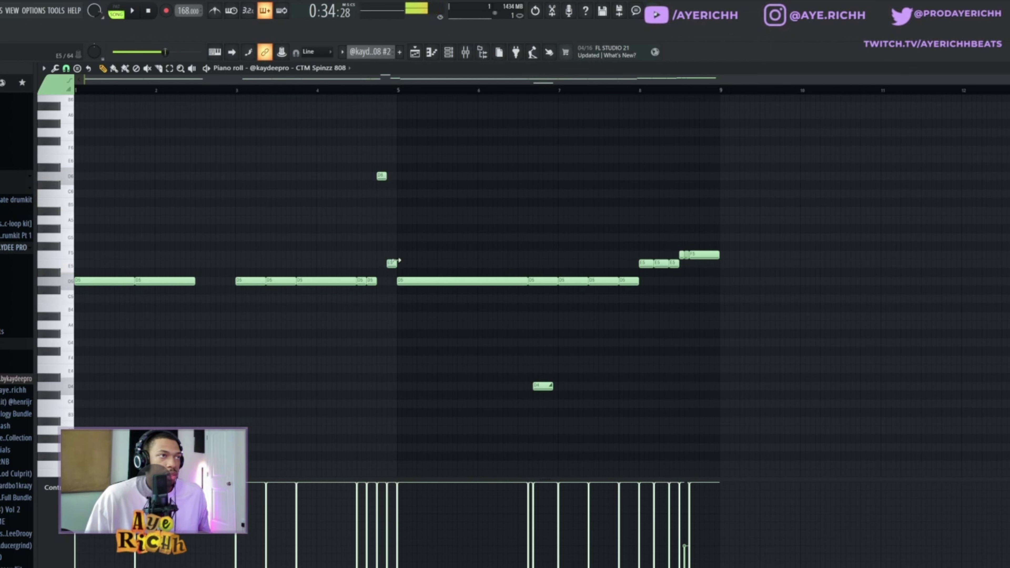
Shorten the bar 5 note and add a D5 note in bar 6, trimmed with legato to meet the next note.
key("space")
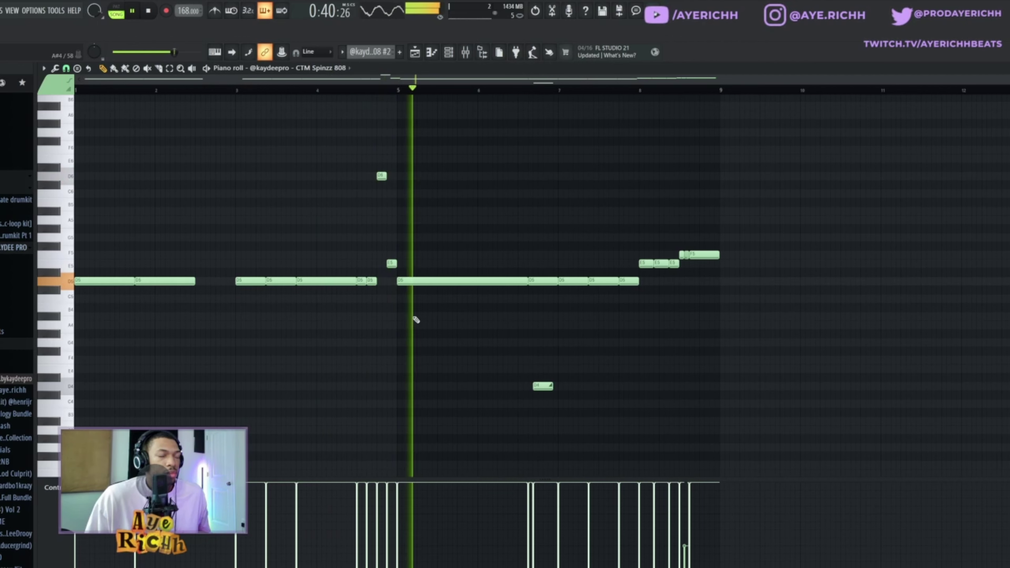
left_click_drag(527, 281, 501, 283)
left_click(504, 281)
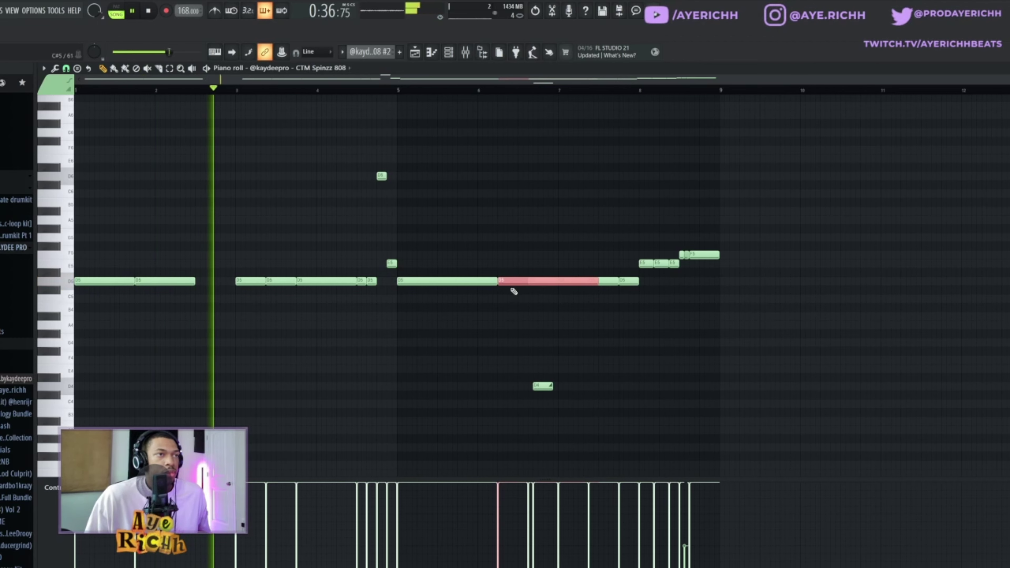
key("ctrl+l")
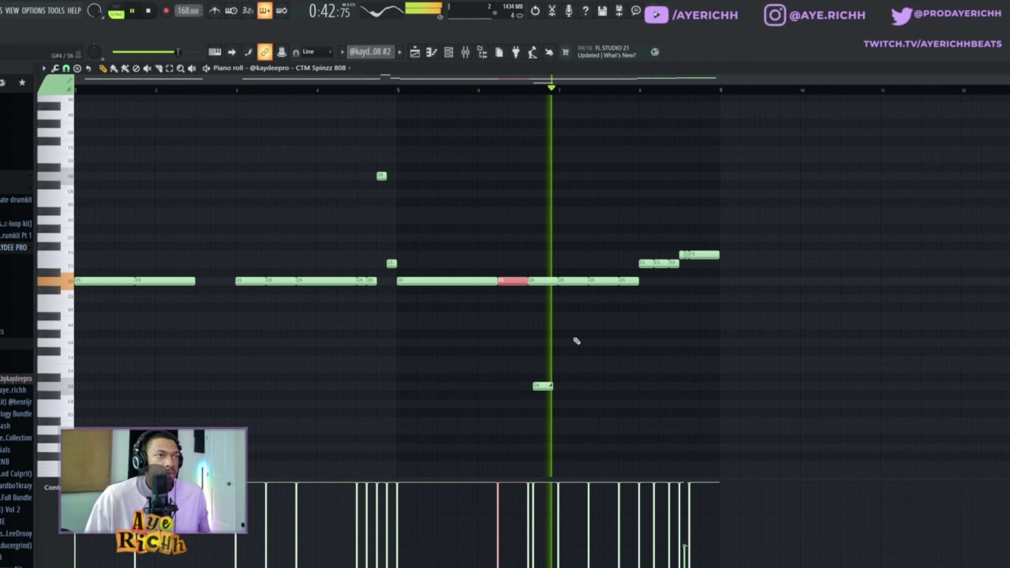
Delete the first two E5 notes at the start of bar 8 in the 808 pattern.
scroll(716, 304, "up", 2)
key("space")
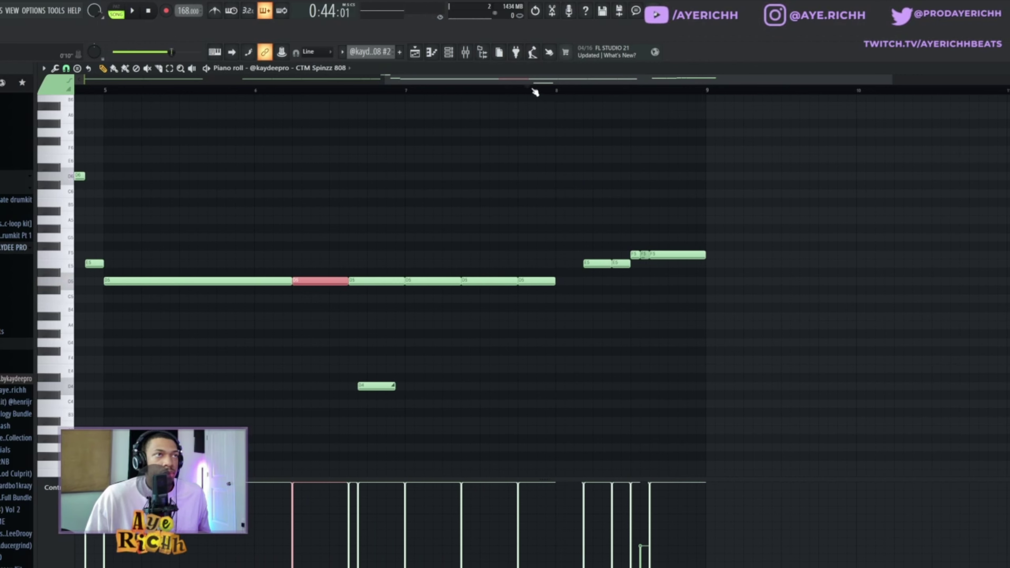
right_click(592, 264)
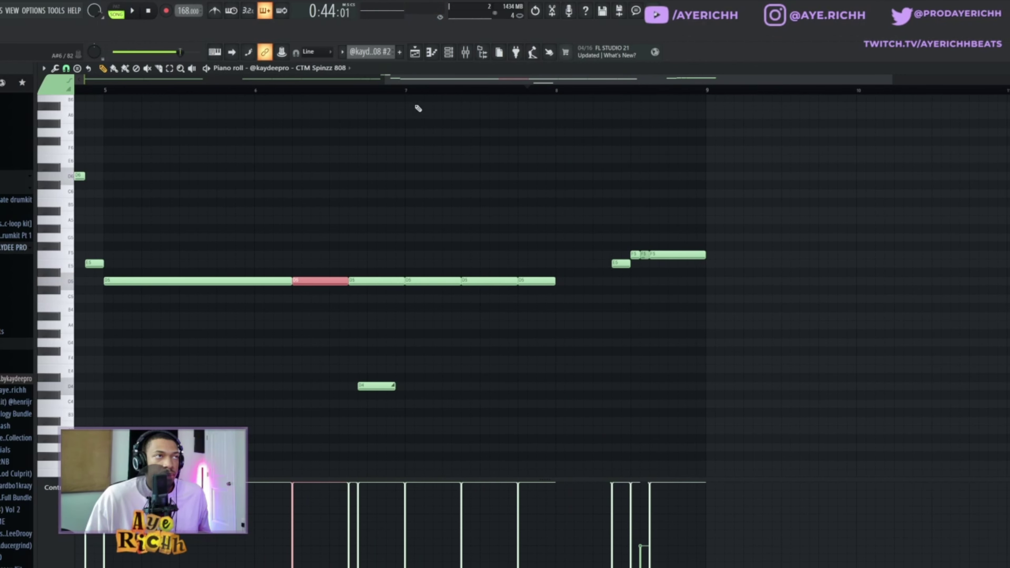
Shorten the final F5 note in bar 8 and add a short E5 note right after it.
key("space")
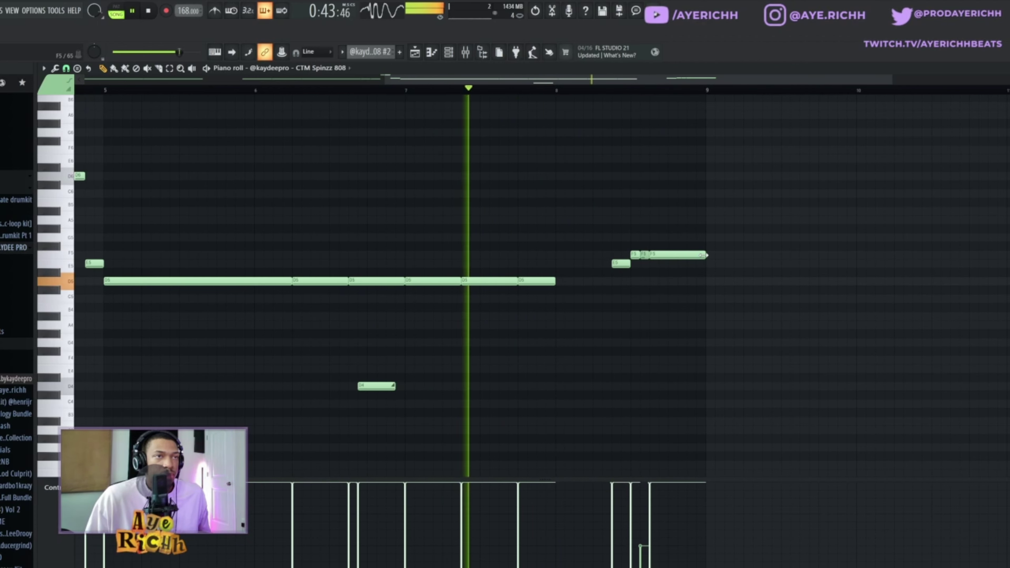
left_click_drag(704, 255, 668, 257)
left_click(672, 264)
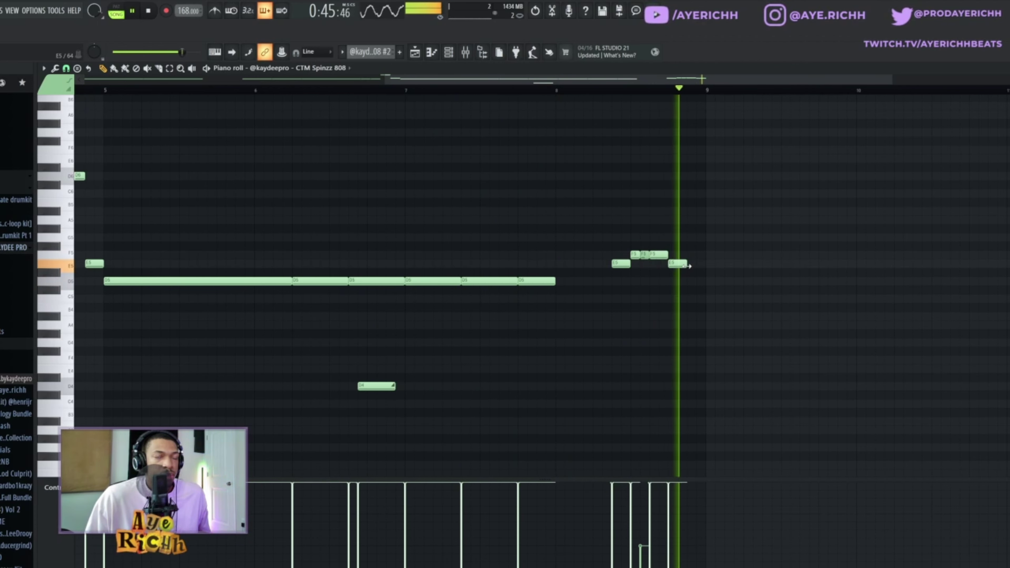
Extend the final E5 note to the end of bar 8 and place the reworked 808 pattern at bar 33 on Track 12.
left_click_drag(688, 265, 705, 264)
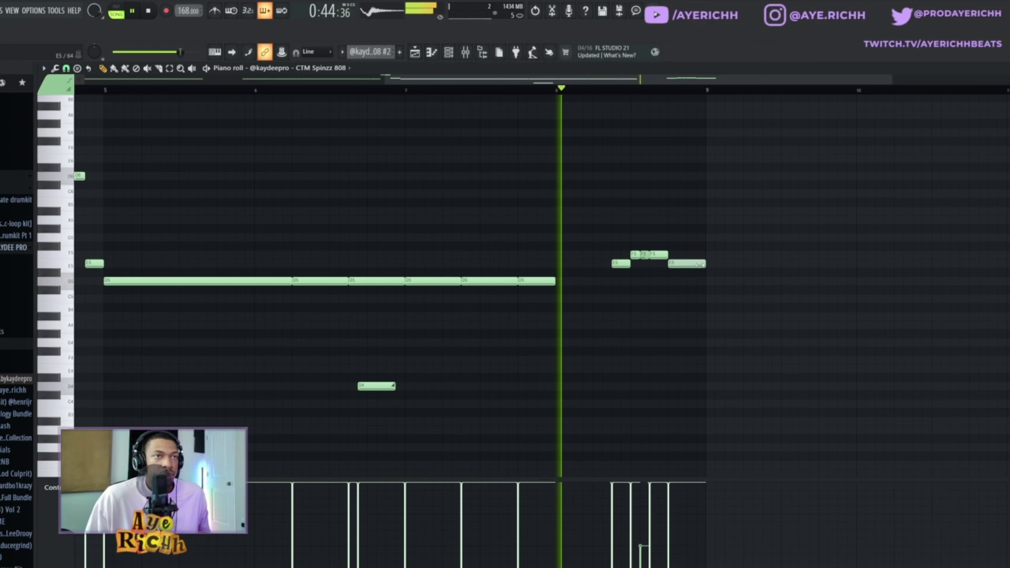
scroll(735, 320, "down", 3)
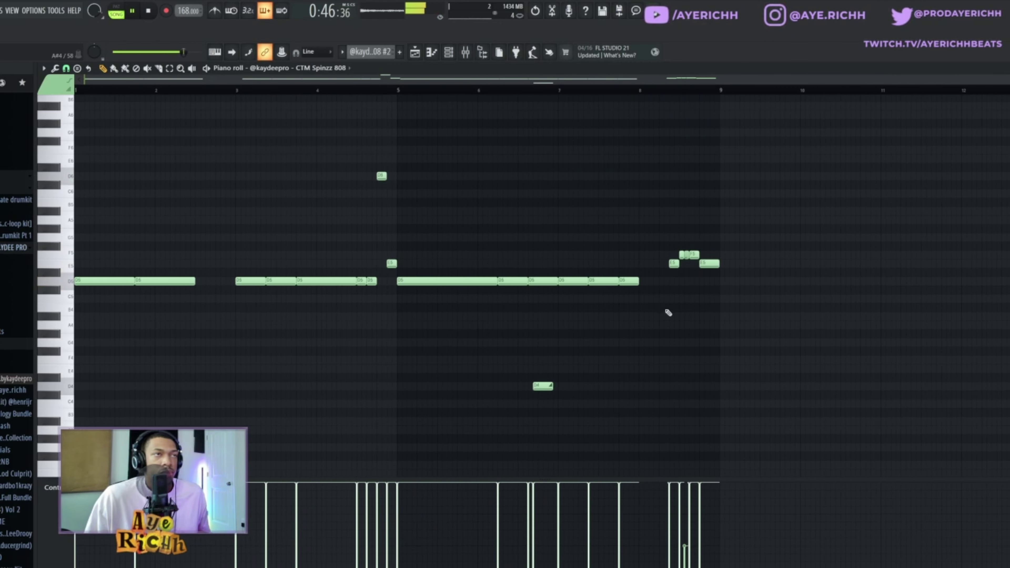
key("F5")
left_click(692, 421)
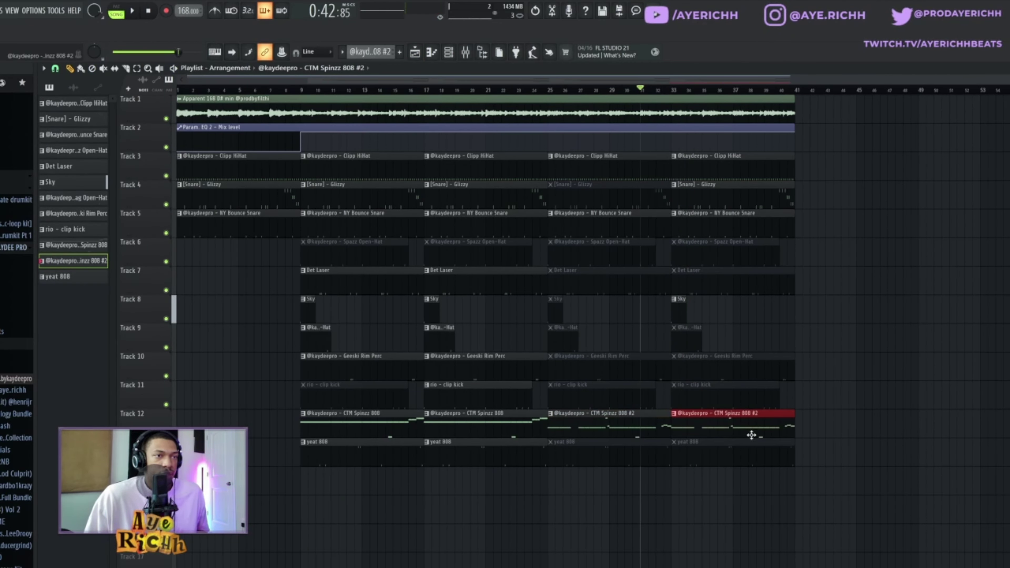
key("space")
key("space")
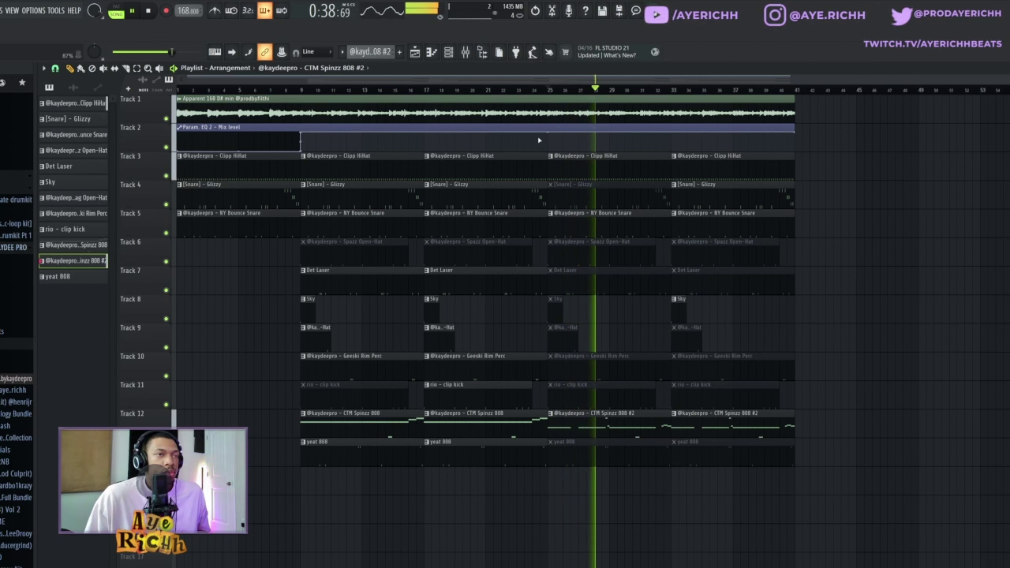
Create a new empty pattern and place it as 8-bar clips at bars 25 and 33 on Track 14.
key("F4")
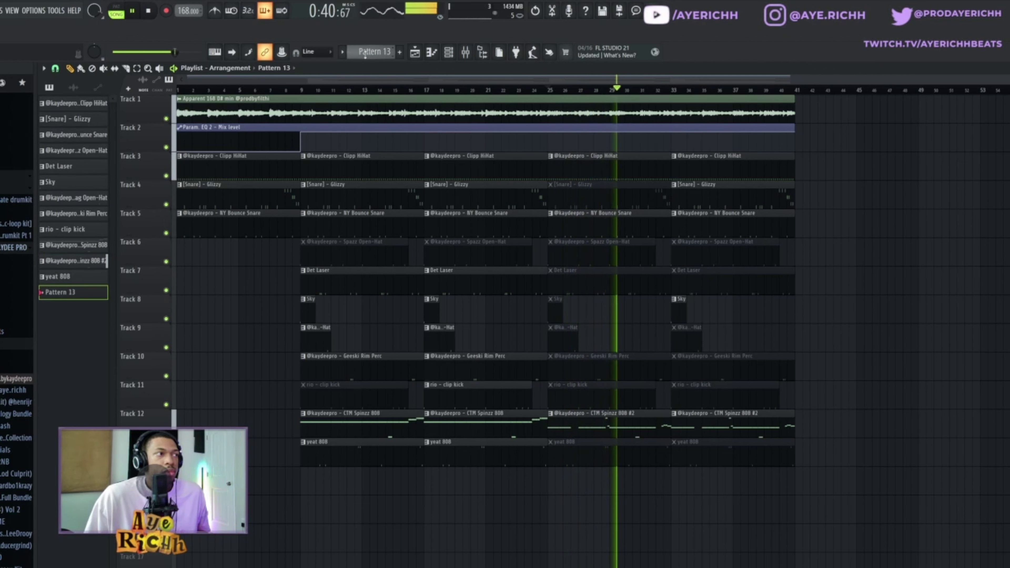
scroll(365, 52, "down", 2)
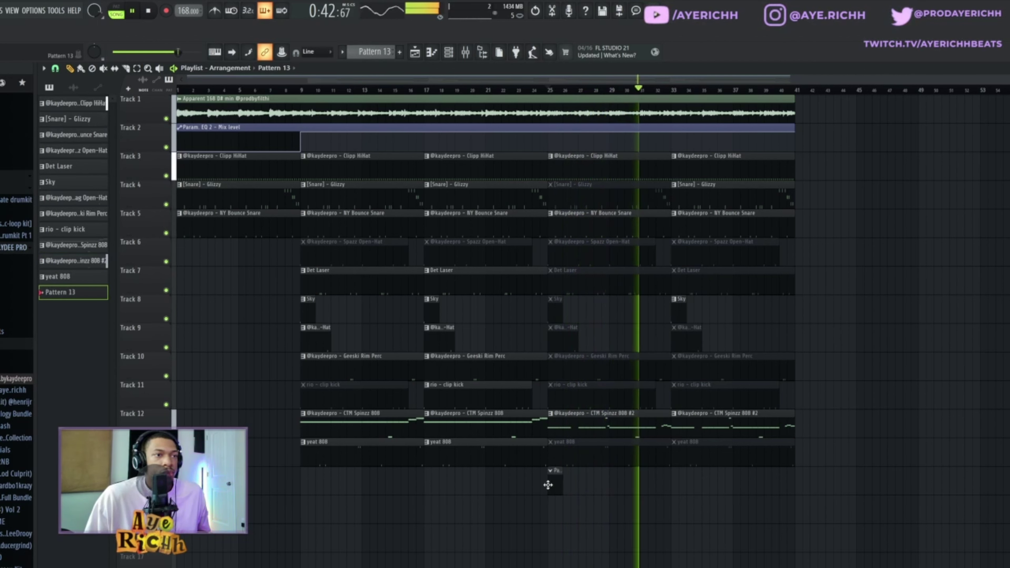
left_click(557, 485)
left_click_drag(681, 469, 609, 490)
key("ctrl+b")
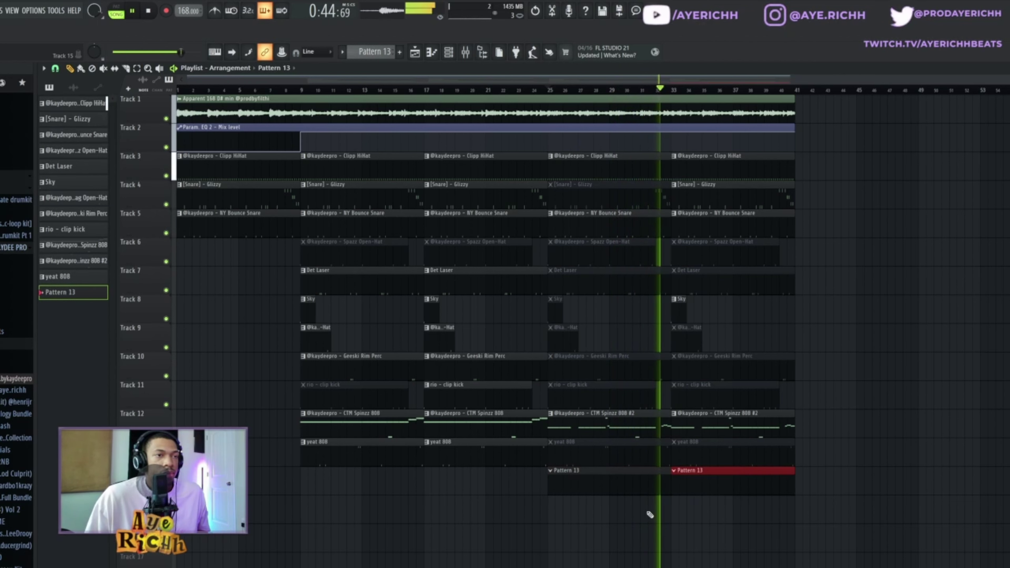
left_click(608, 510)
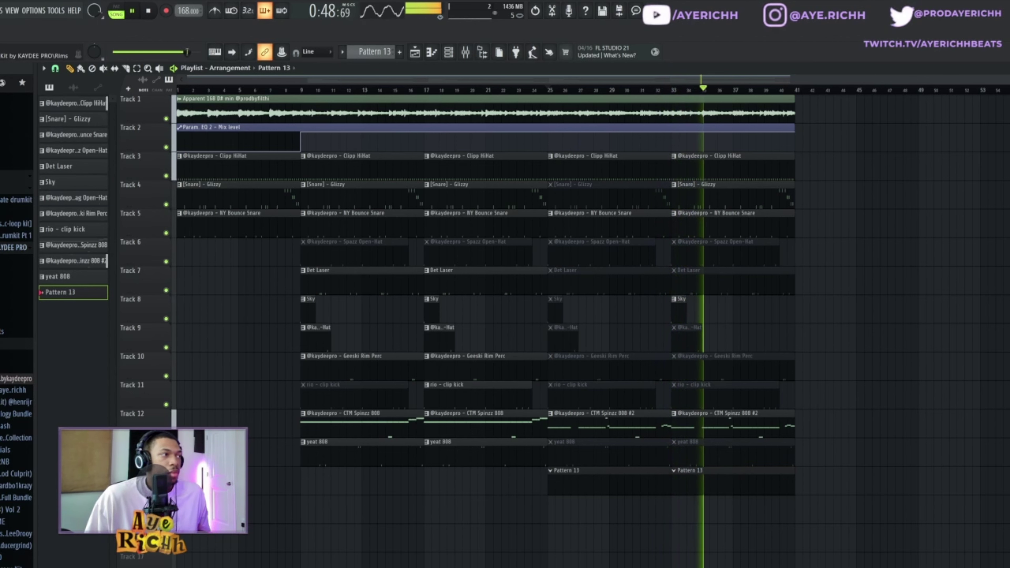
Load the Cassette Rim sample as a channel on mixer track 16 and add a rim hit on step 9 of the new pattern.
left_click(2, 371)
left_click_drag(2, 373, 145, 273)
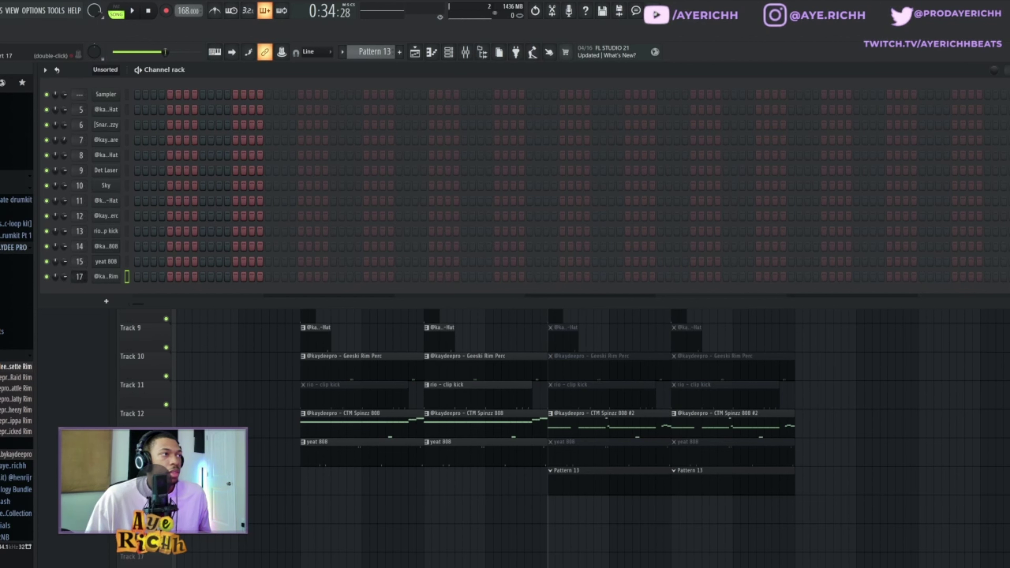
left_click(110, 281)
left_click(378, 172)
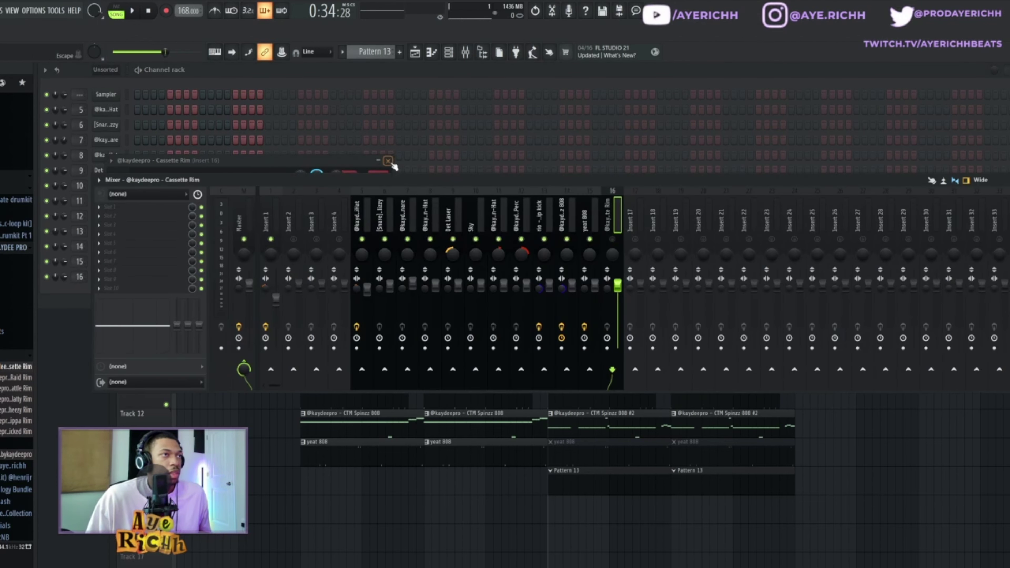
left_click(388, 161)
left_click(361, 76)
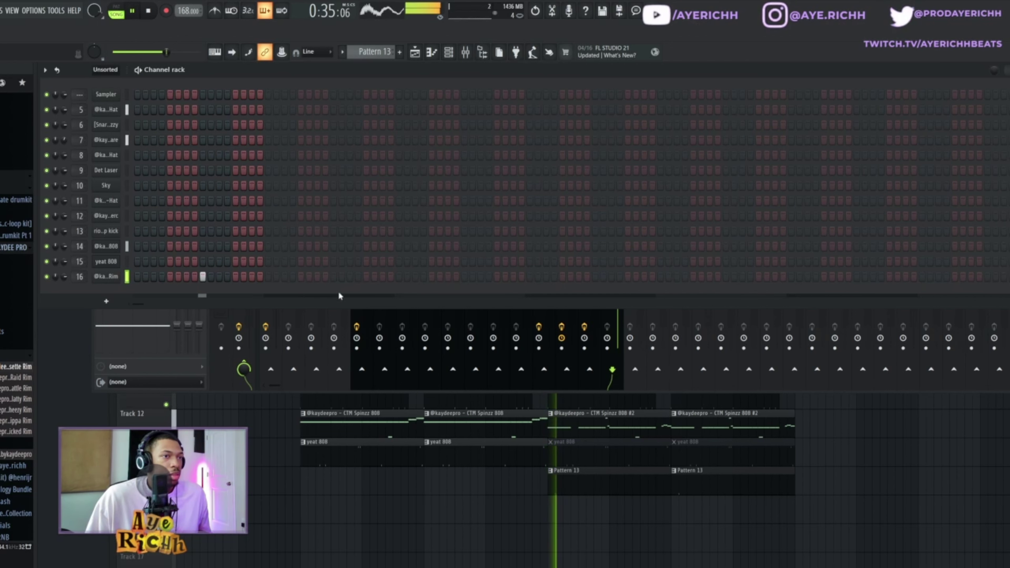
Delete the RY Bounce Snare clips at bars 25 and 33 on Track 5.
key("F6")
right_click(576, 228)
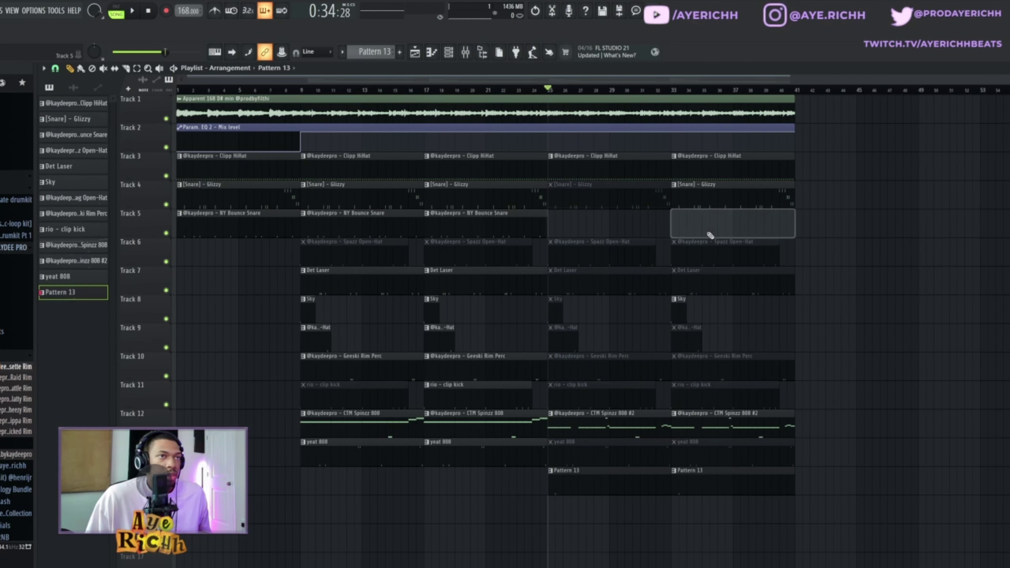
right_click(705, 228)
Add further Cassette Rim hits on steps 25, 41, 51 and 57 of the new pattern.
left_click(464, 55)
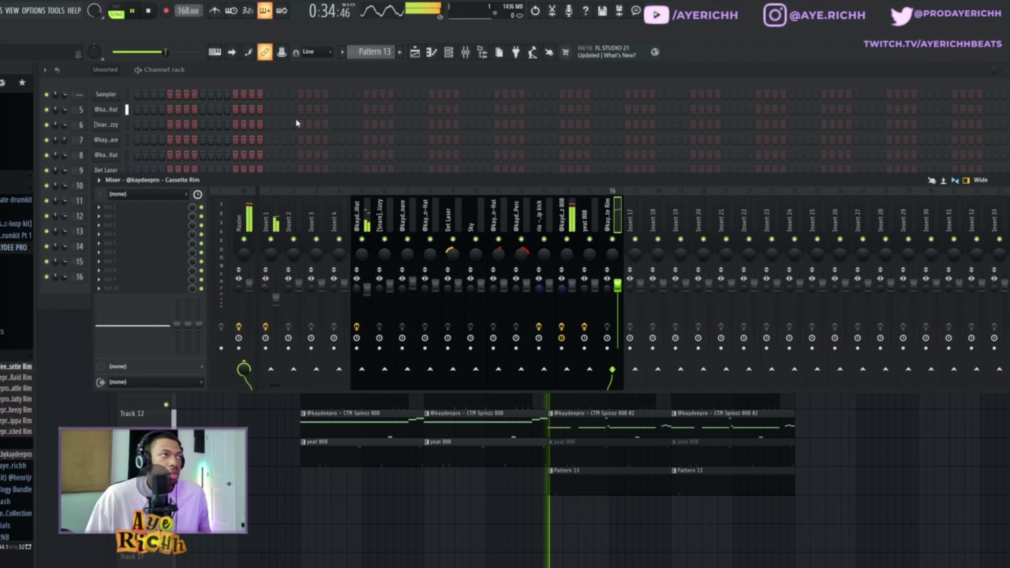
left_click(310, 77)
left_click(333, 276)
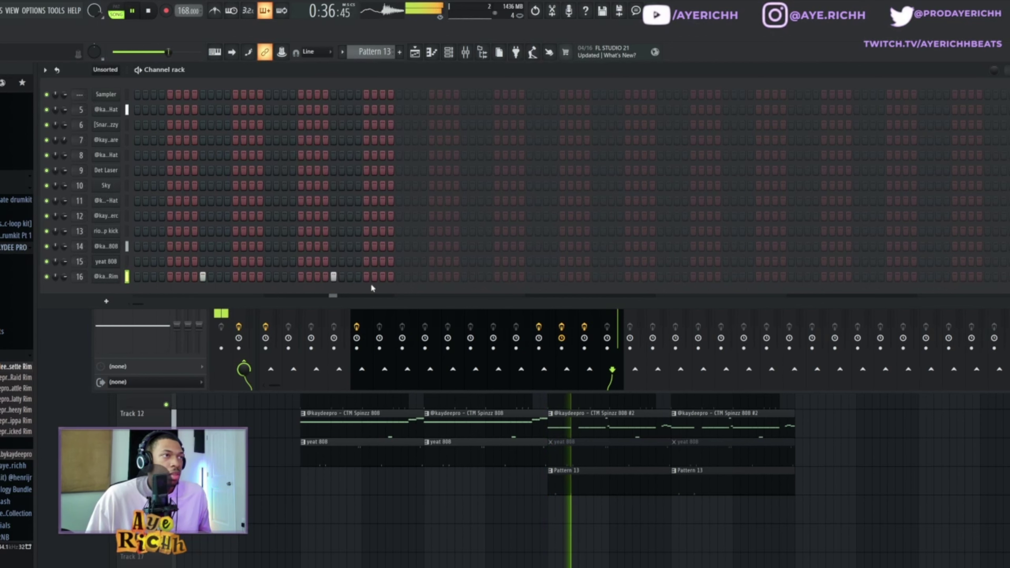
left_click(463, 276)
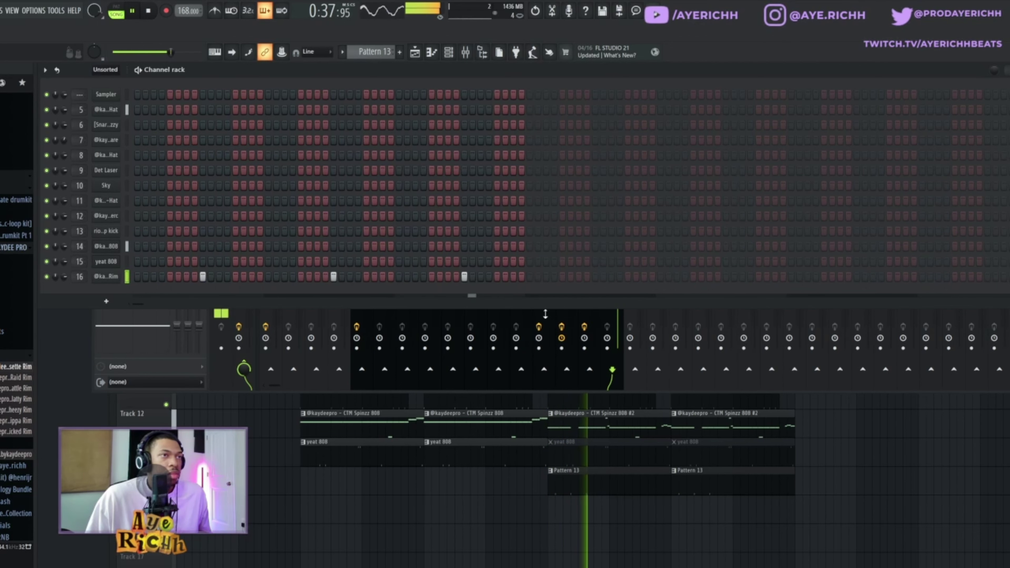
left_click(545, 276)
Duplicate the four-bar Cassette Rim hits into bars 5 to 8 and return to the playlist.
right_click(107, 276)
left_click(136, 278)
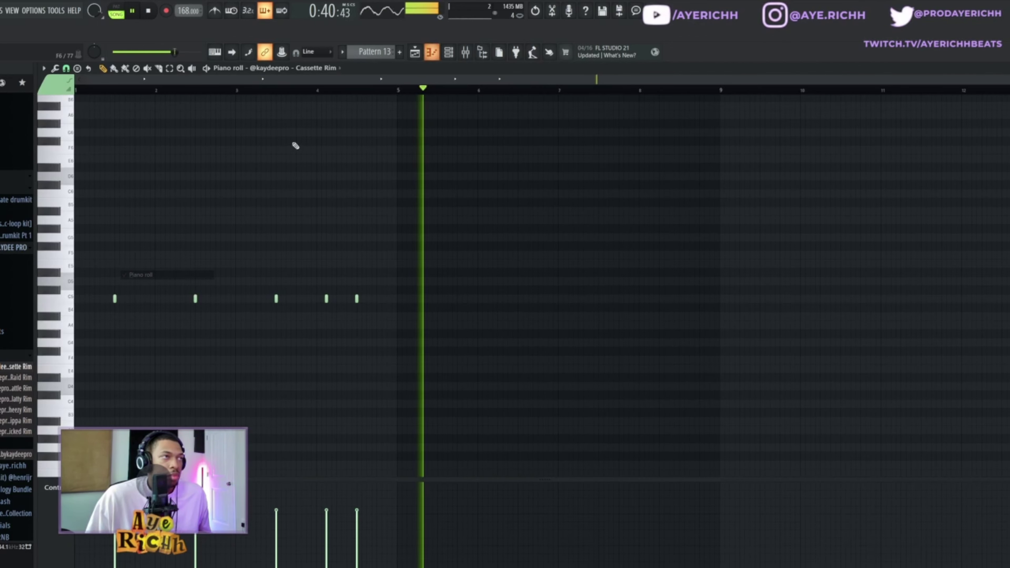
key("ctrl+a")
key("ctrl+b")
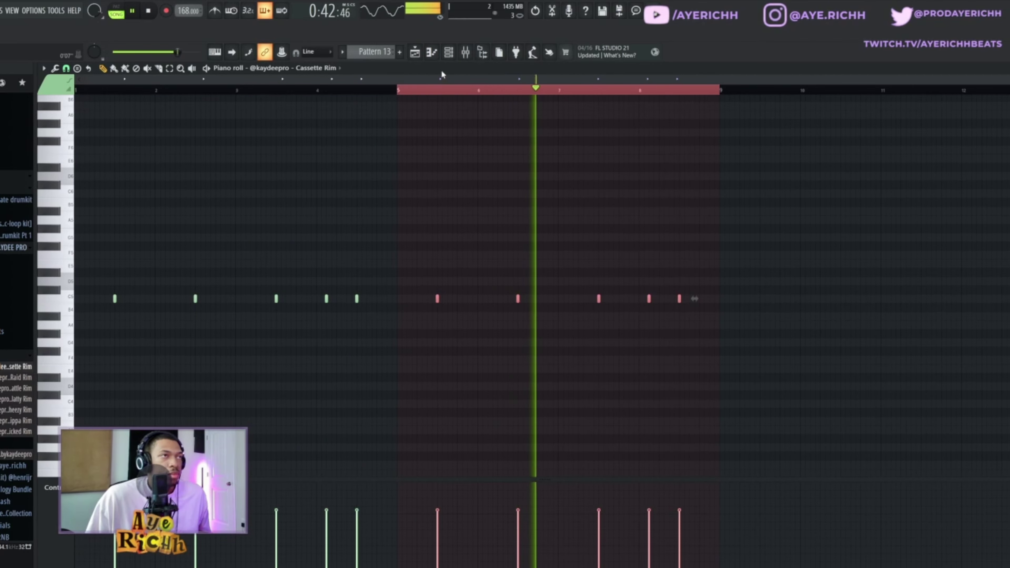
key("ctrl+d")
left_click(414, 52)
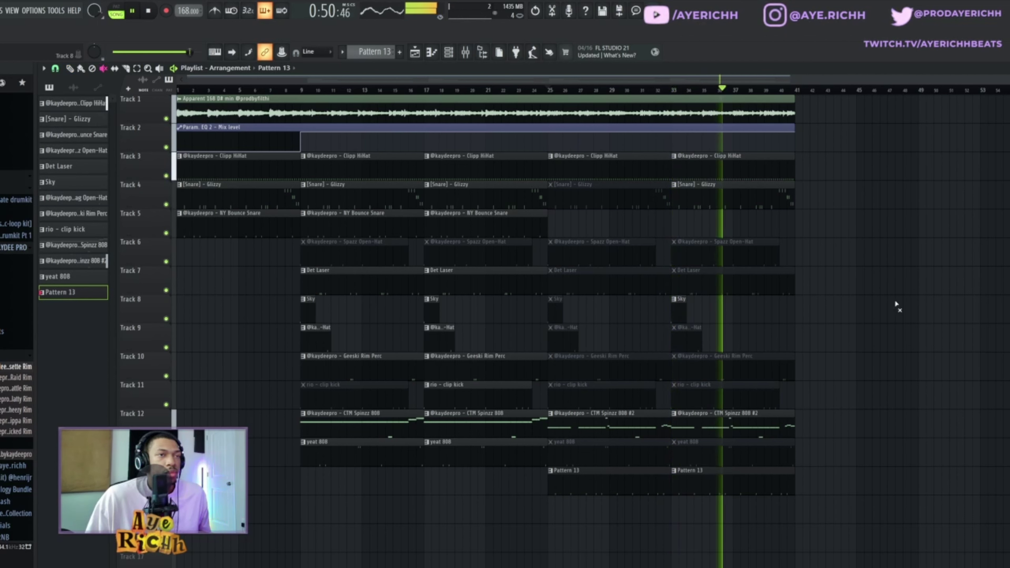
Try unmuting the rio - clip kick clip at bar 33, mute it again, and replay the arrangement from bar 17.
left_click(760, 394)
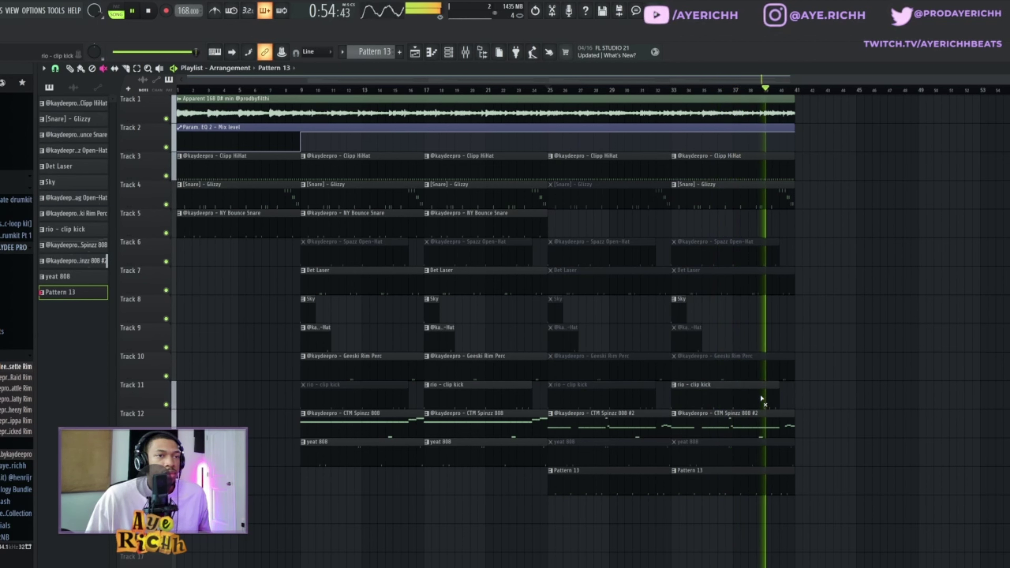
left_click(759, 398)
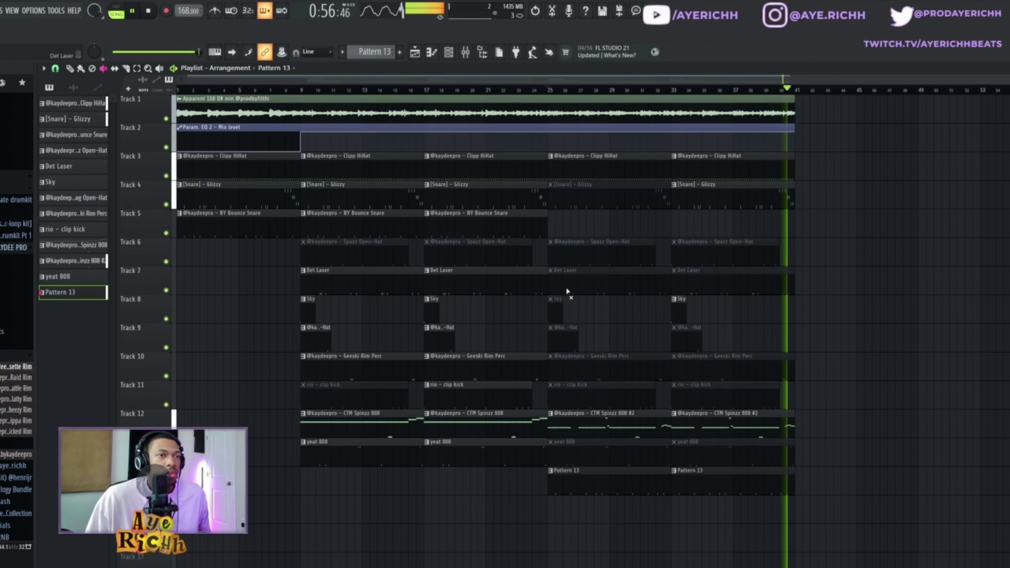
left_click(425, 92)
left_click(471, 54)
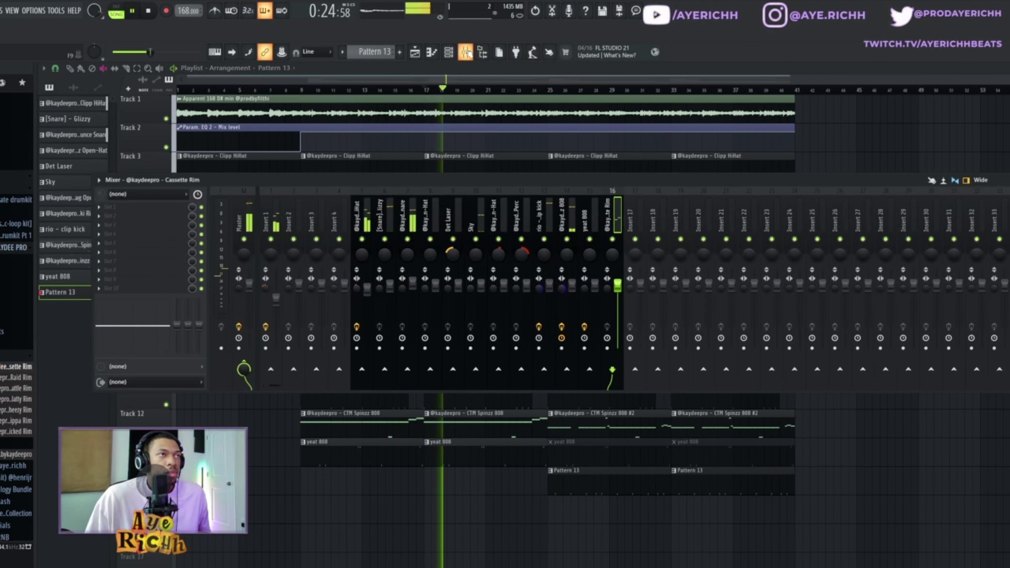
left_click(466, 53)
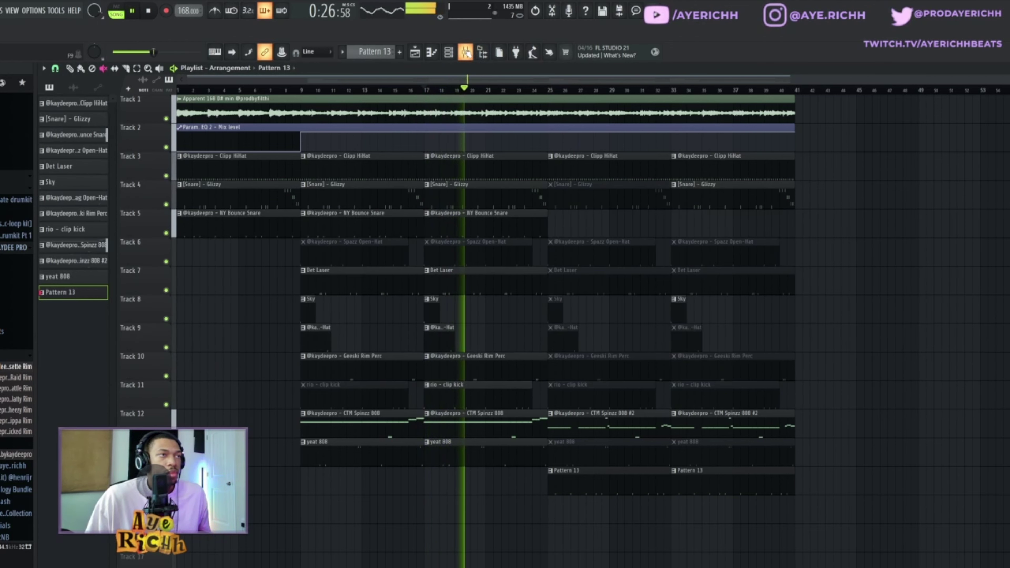
Enable Reverse polarity on the rio - clip kick sample and return to the playlist.
left_click(446, 53)
left_click(103, 231)
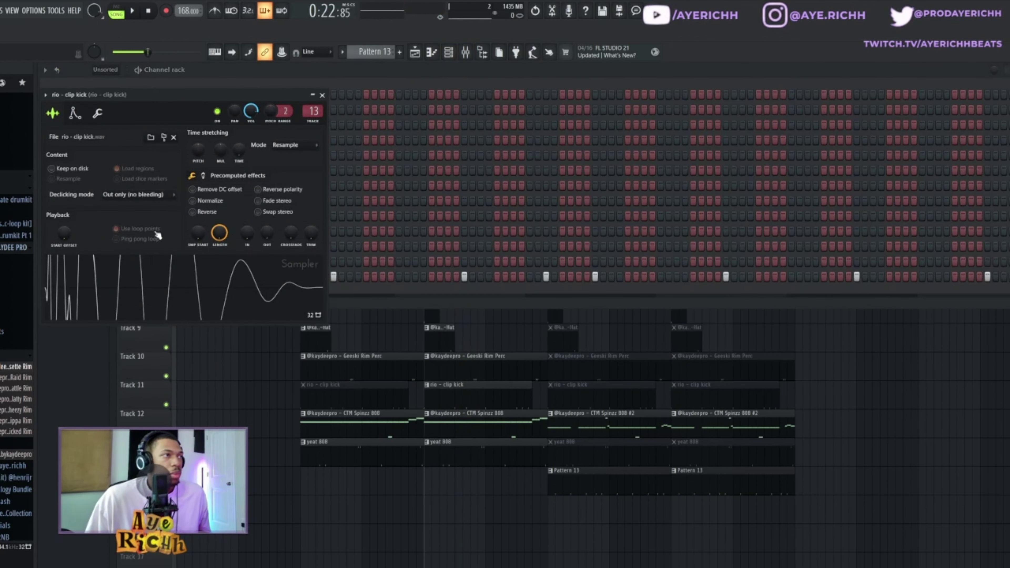
key("space")
left_click(288, 192)
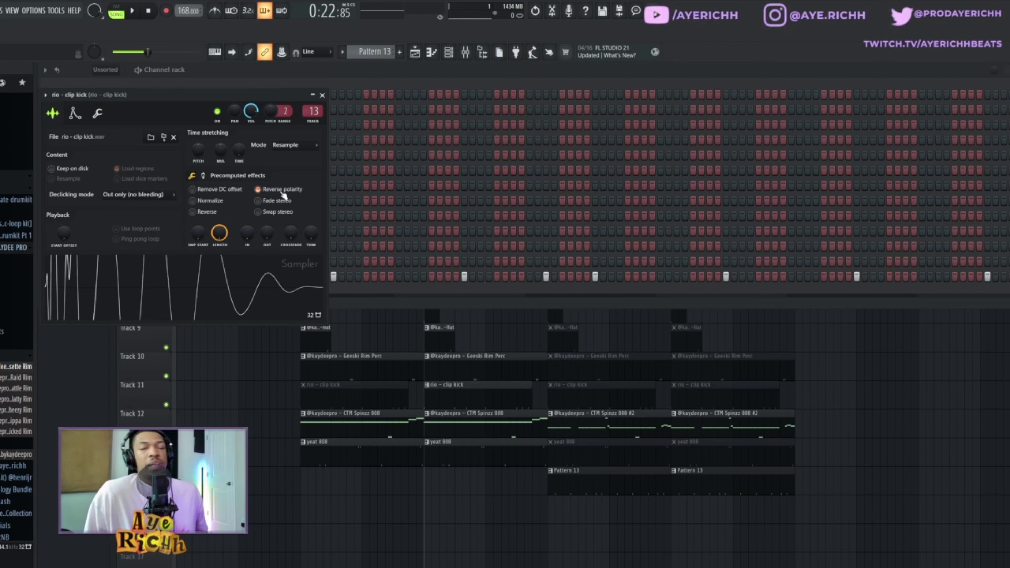
left_click(443, 533)
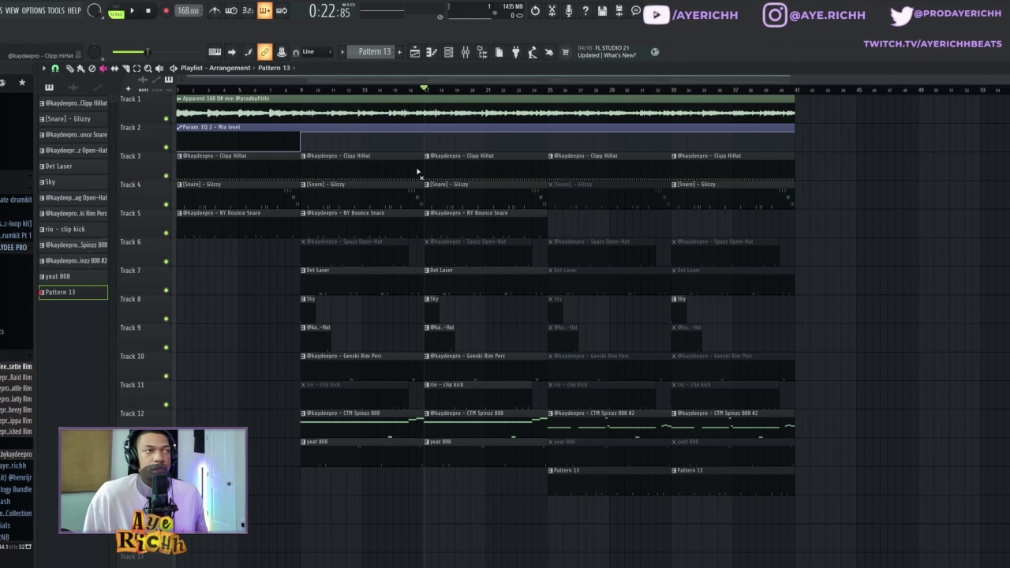
Listen to the section around bar 17 and check the rio - clip kick mixer track.
key("space")
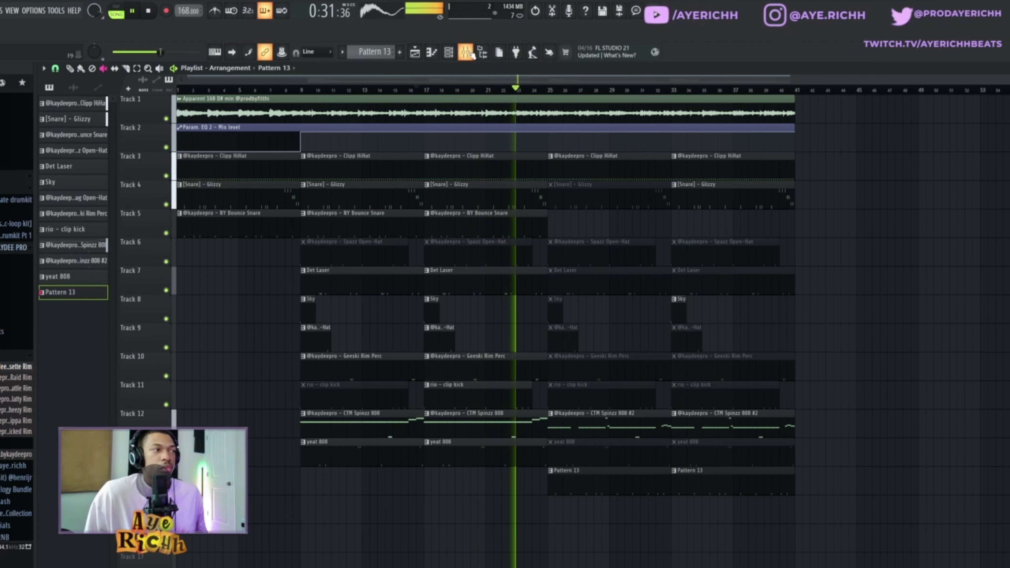
key("space")
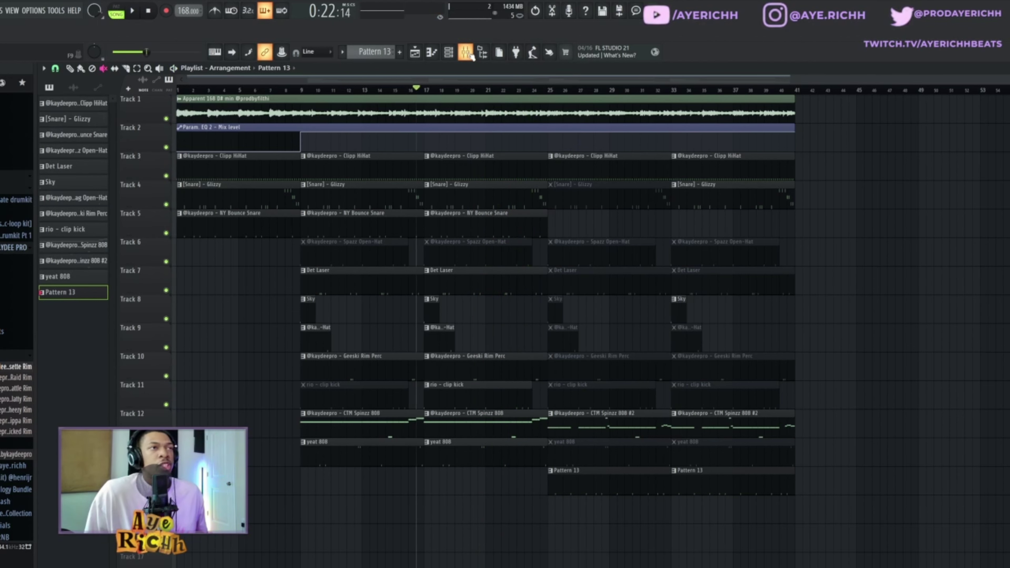
left_click(466, 53)
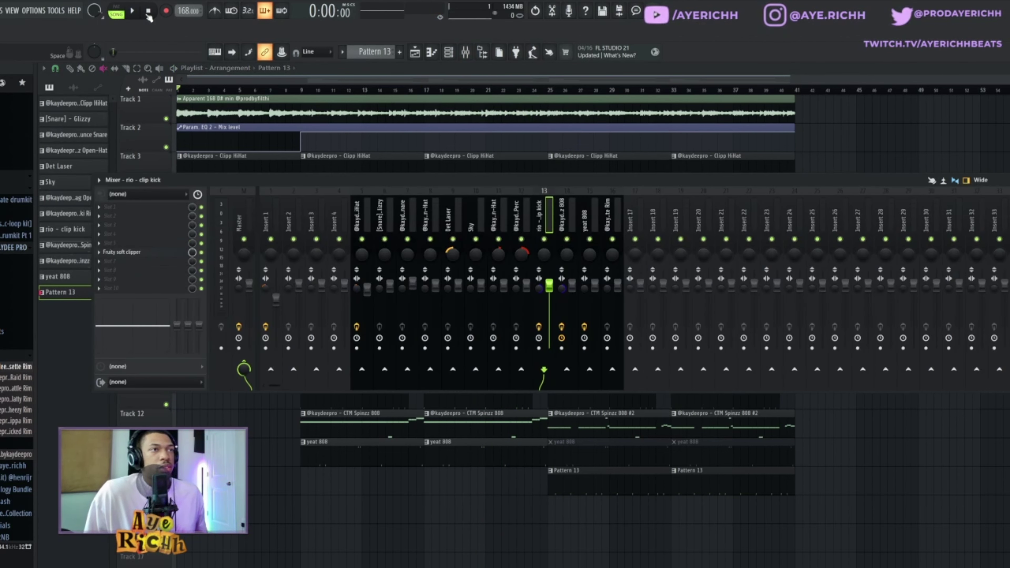
key("F9")
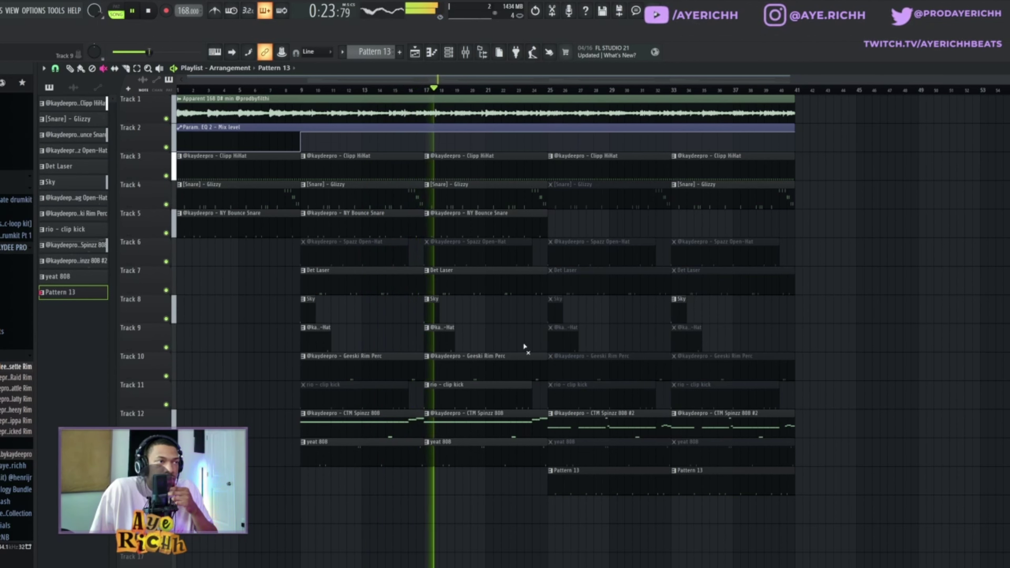
Inspect the volume envelope settings of the yeat 808 channel.
left_click(450, 52)
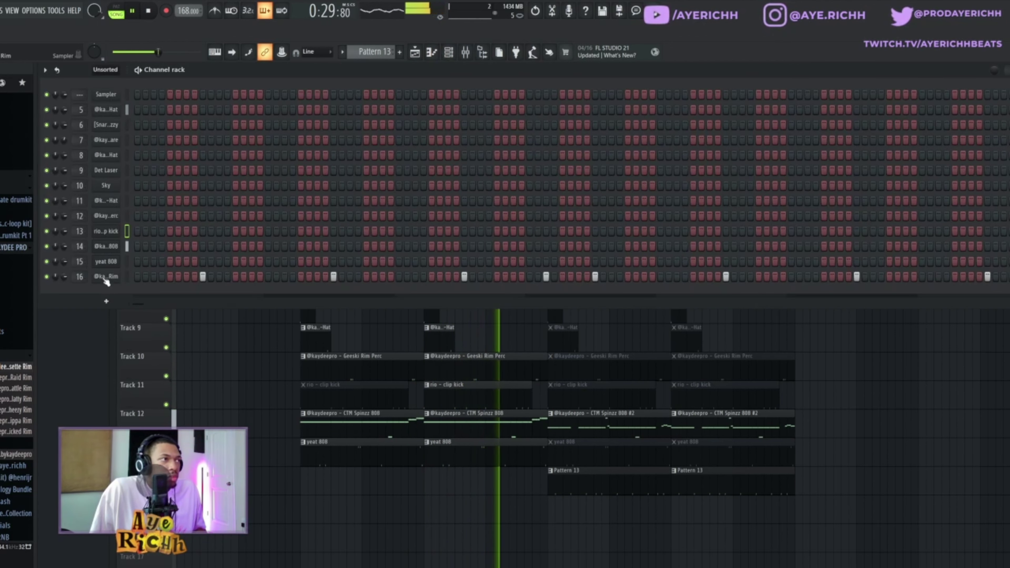
left_click(106, 261)
left_click(167, 205)
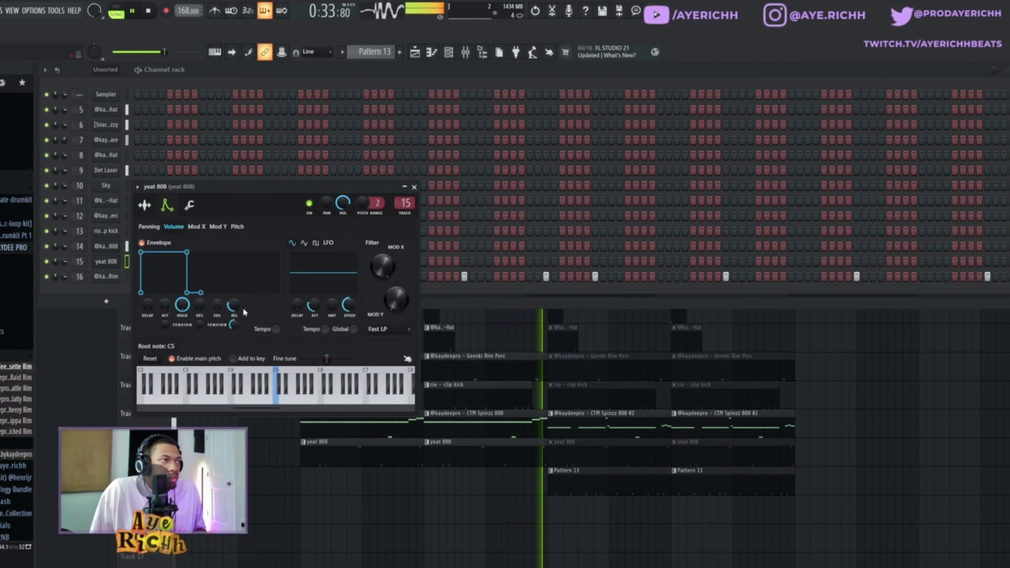
left_click(414, 186)
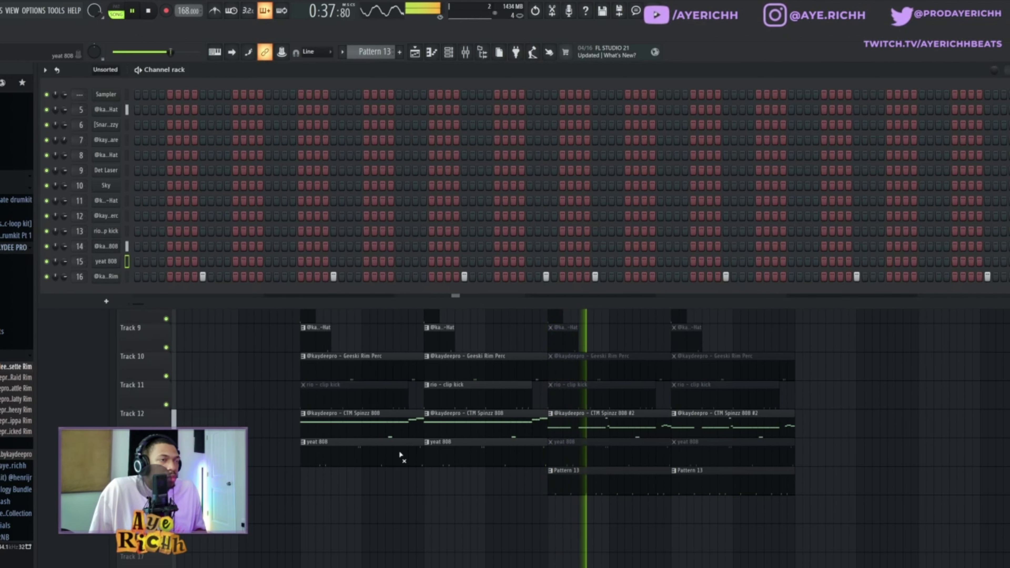
key("F6")
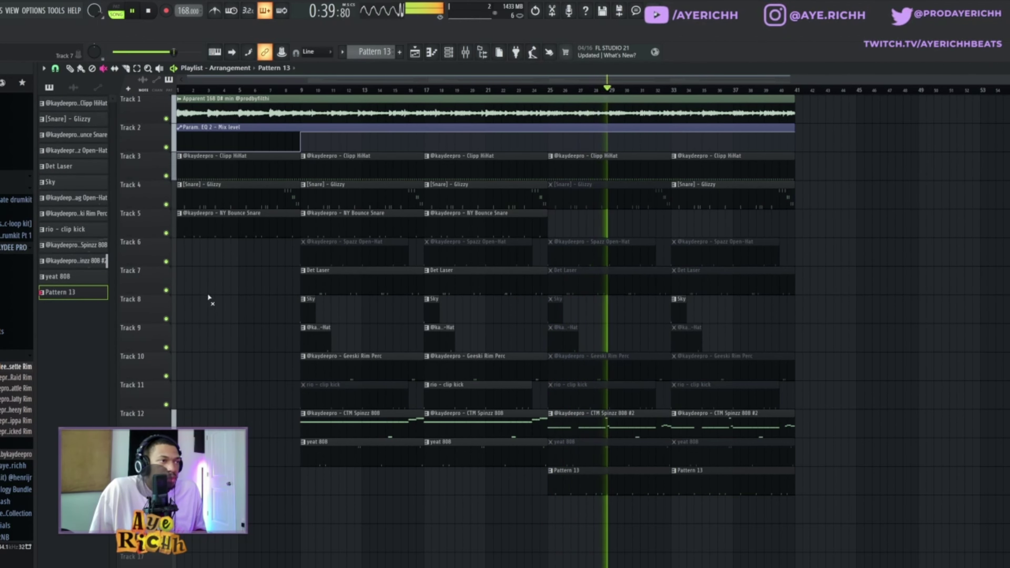
In the original CTM Spinzz 808 pattern, shorten the long D5 notes to end at beat 2 of bar 2, beat 4 of bar 4 and beat 2 of bar 6.
double_click(370, 421)
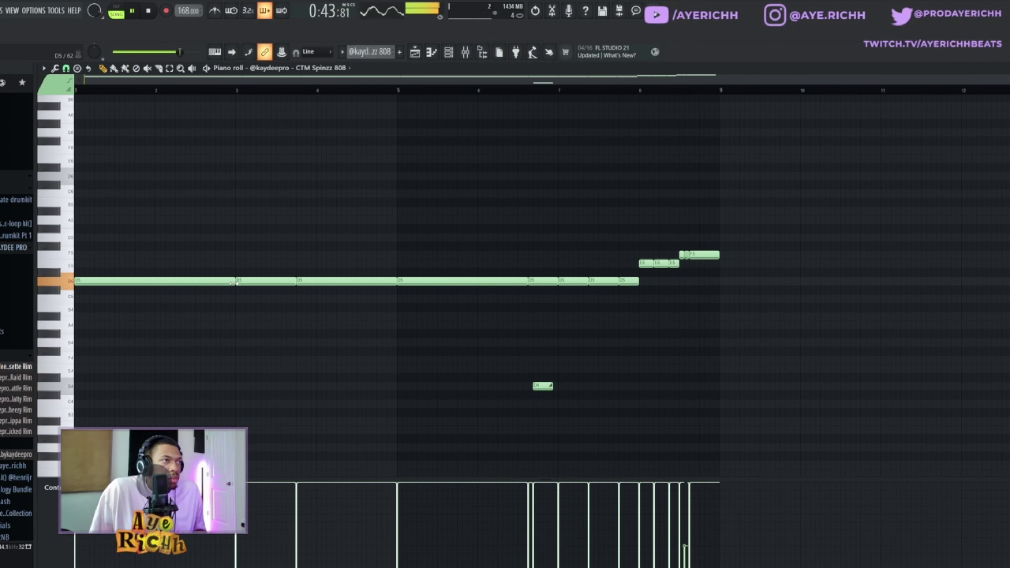
left_click_drag(233, 282, 174, 284)
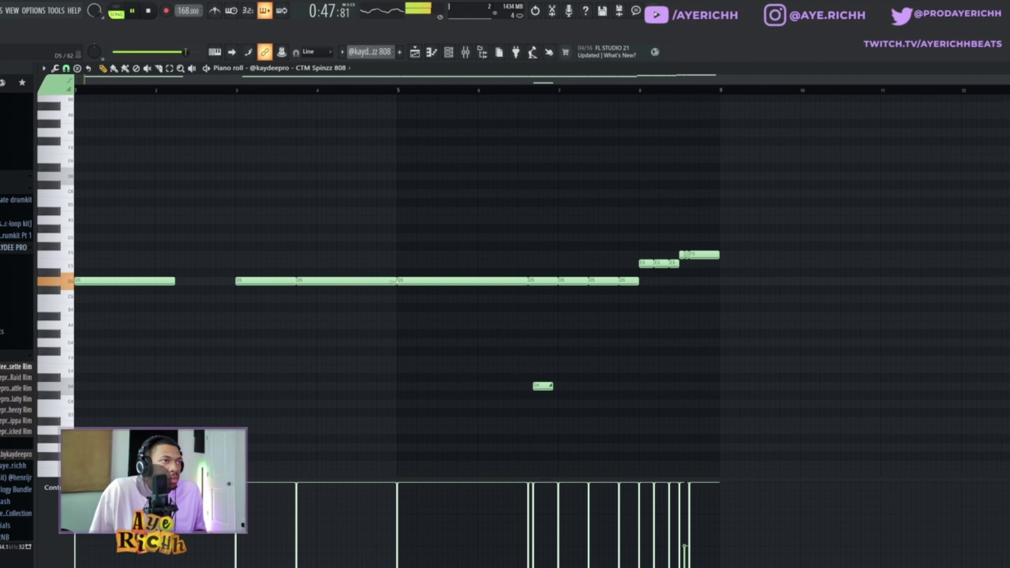
left_click_drag(397, 282, 373, 289)
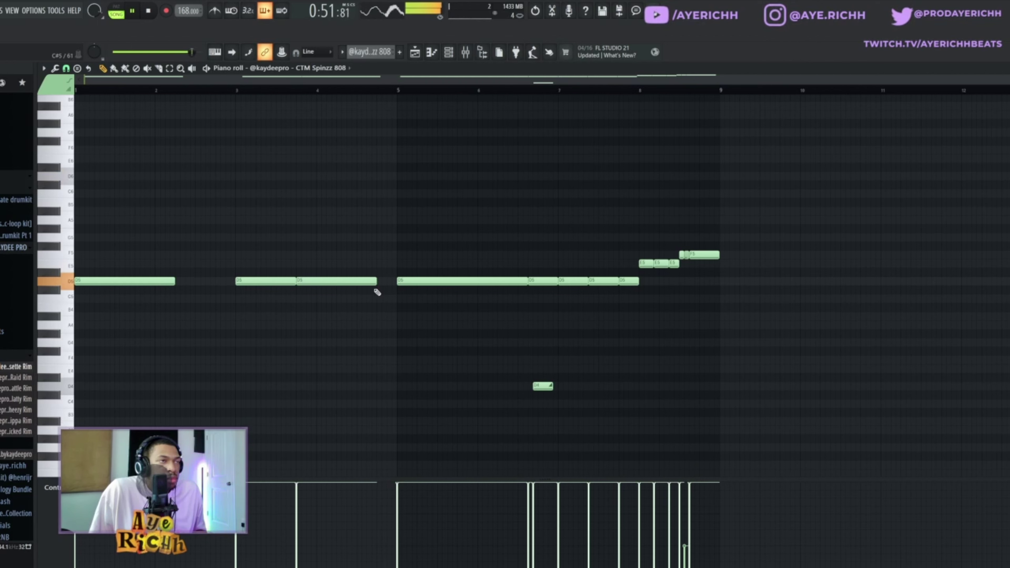
left_click_drag(525, 283, 497, 289)
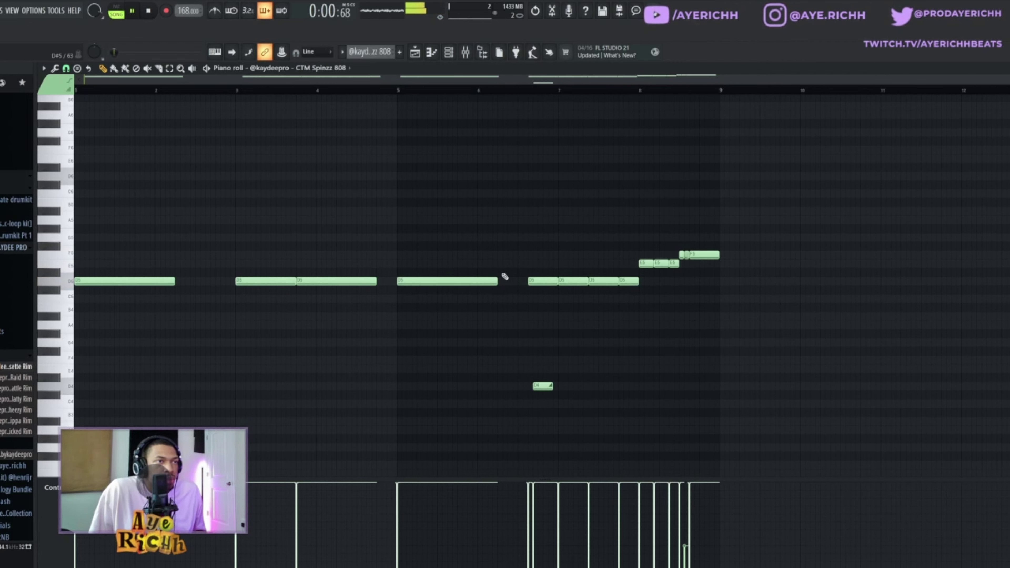
key("F5")
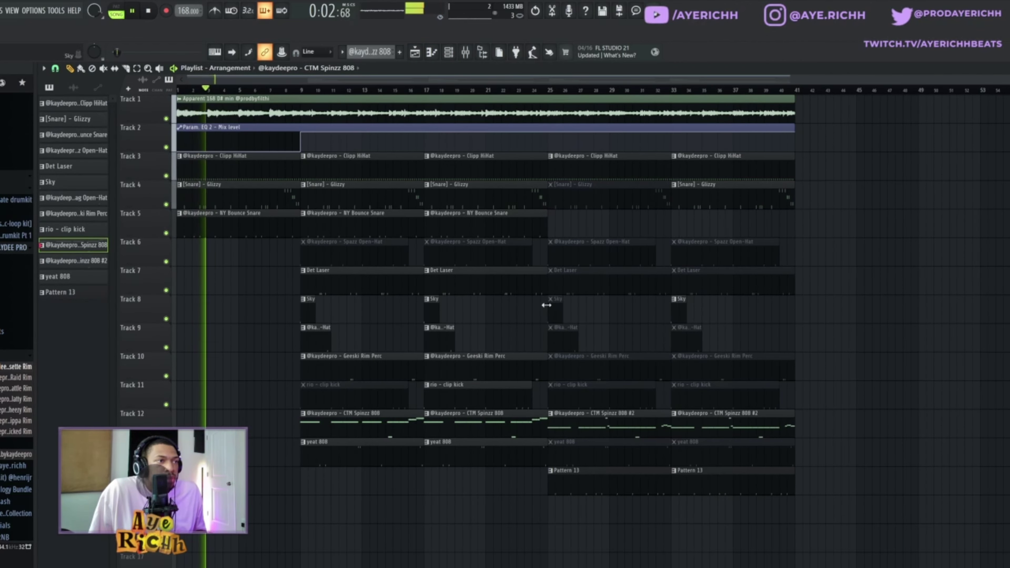